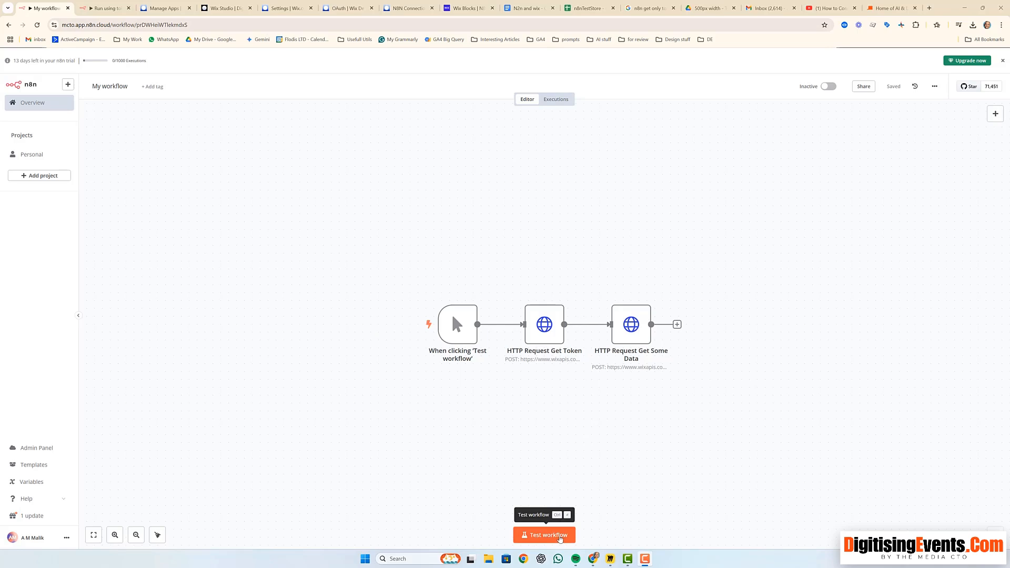
Test the n8n workflow and review the output returned by the HTTP Request Get Some Data node
click(561, 536)
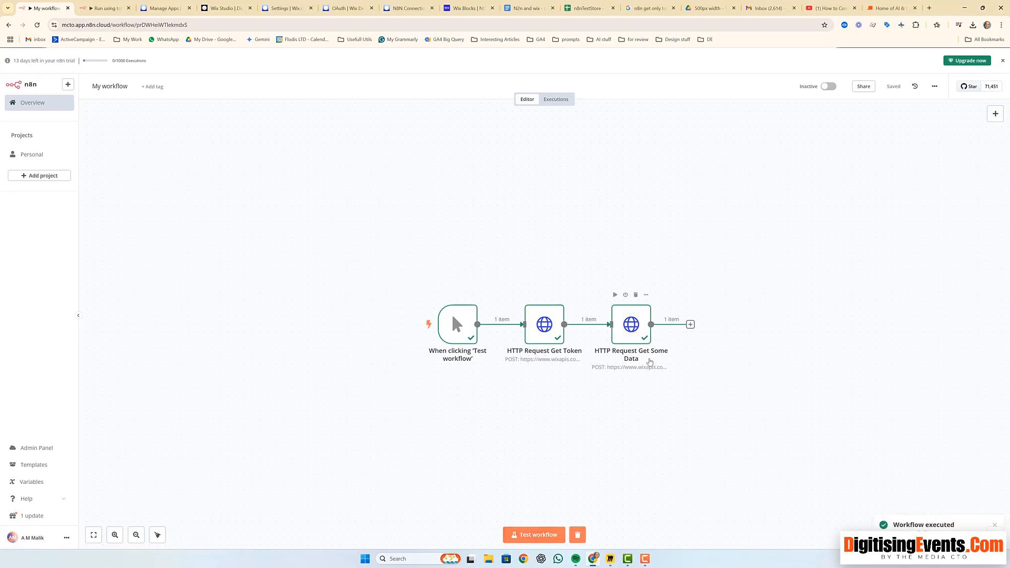
click(636, 327)
double_click(636, 326)
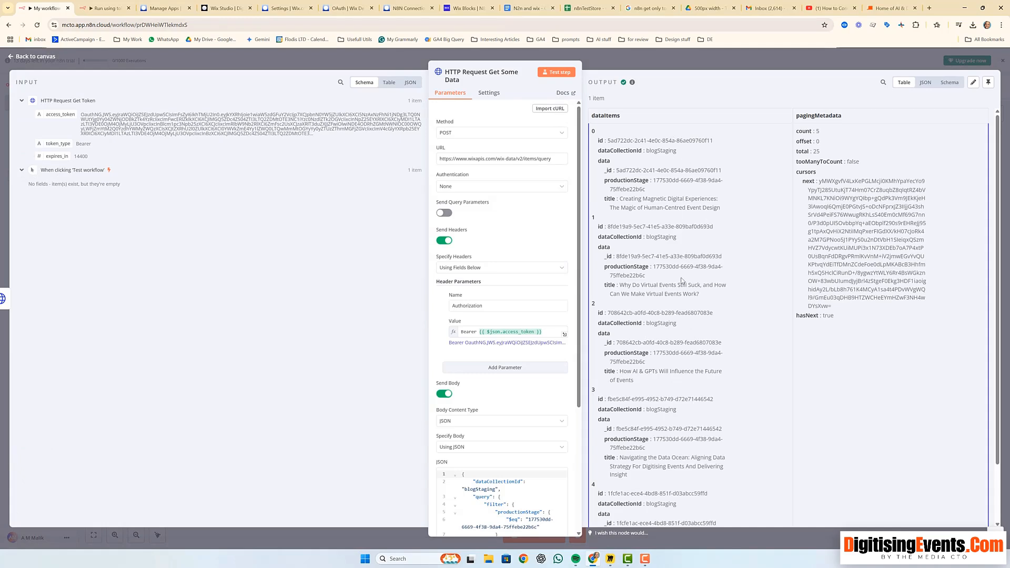
scroll(680, 281, down, 2)
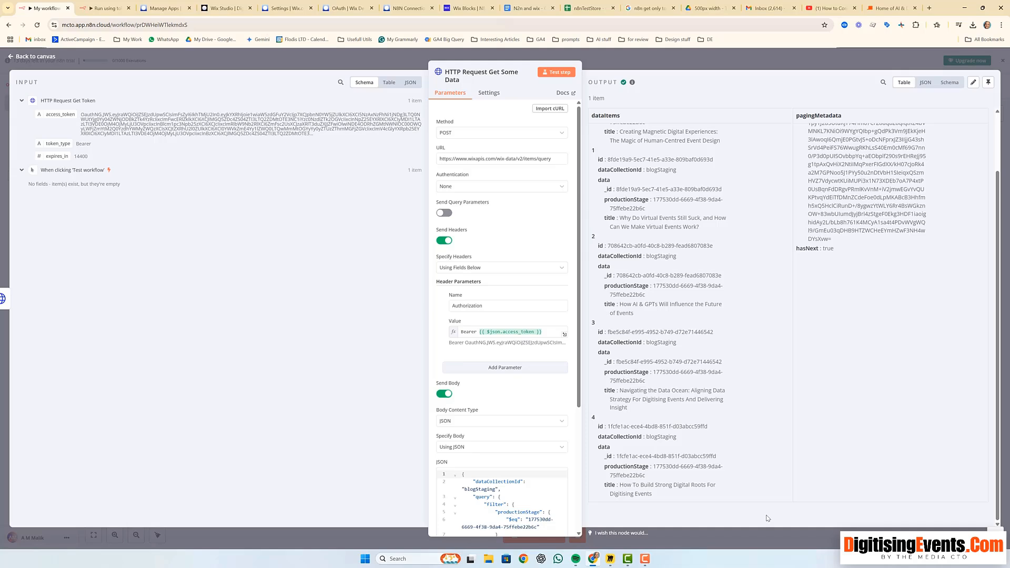
click(35, 56)
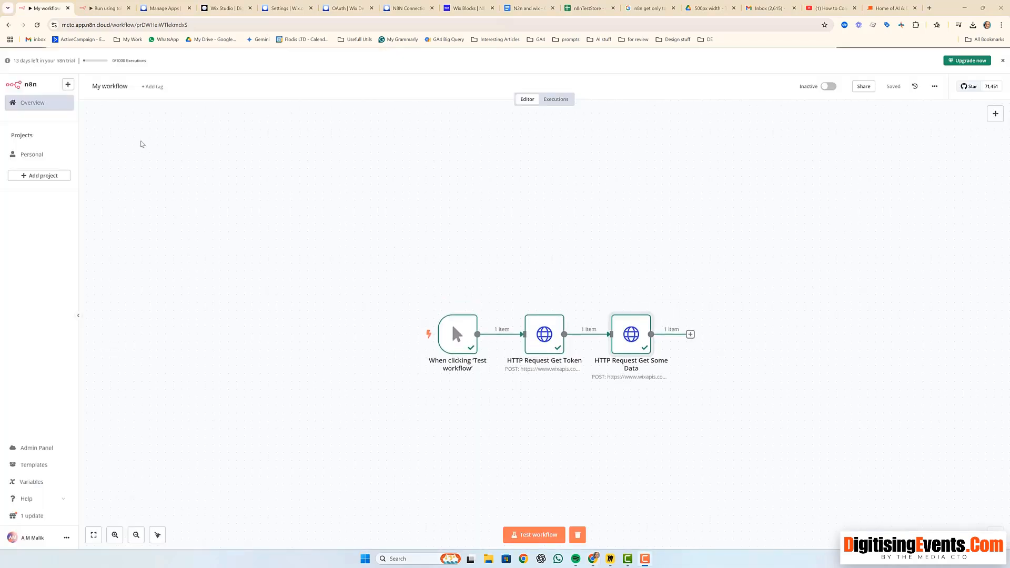
scroll(141, 144, up, 1)
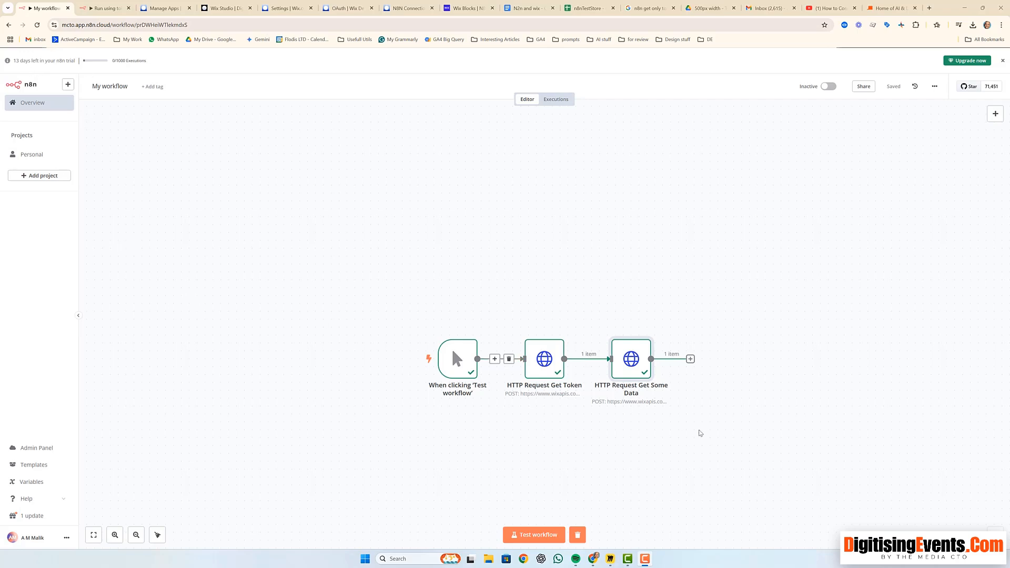
scroll(777, 374, down, 2)
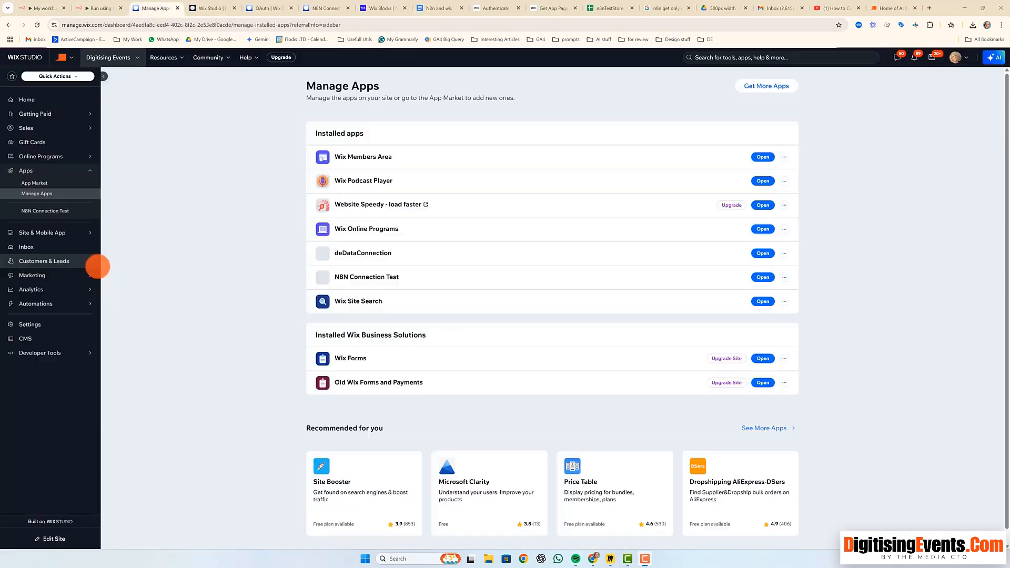
Switch to the Wix developer docs and read the app instance ID requirement in the Authenticate Using OAuth article
mouse_move(92, 262)
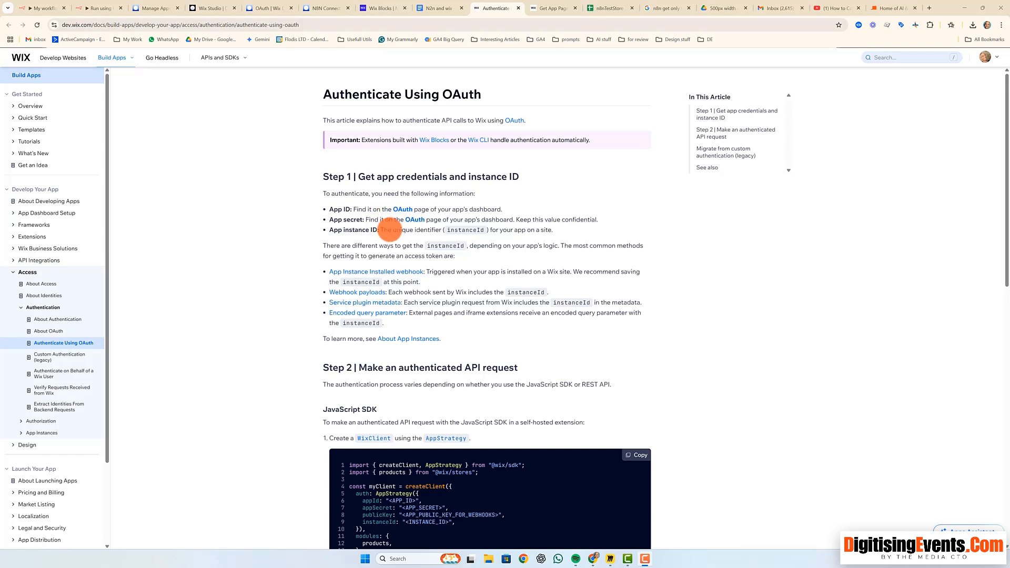
drag(393, 230, 442, 230)
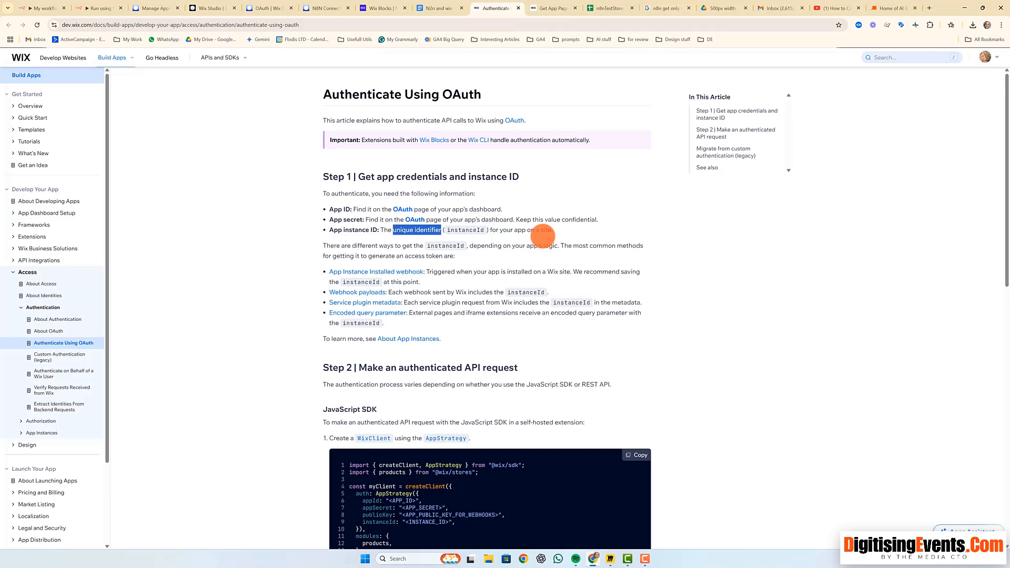
click(516, 230)
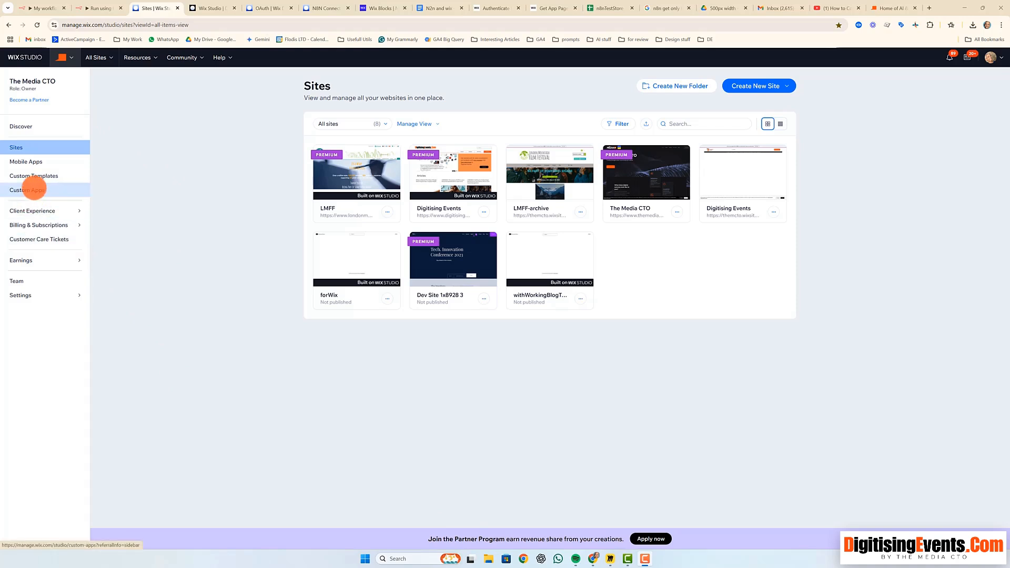
Switch to Wix Studio and create a new custom app from scratch with the Self-Hosted framework
click(33, 188)
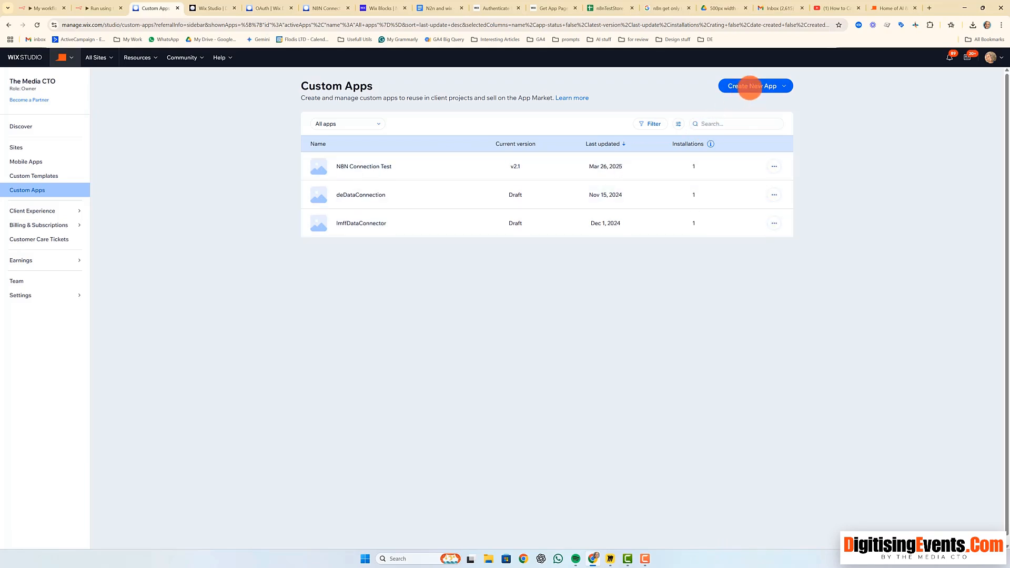
click(750, 87)
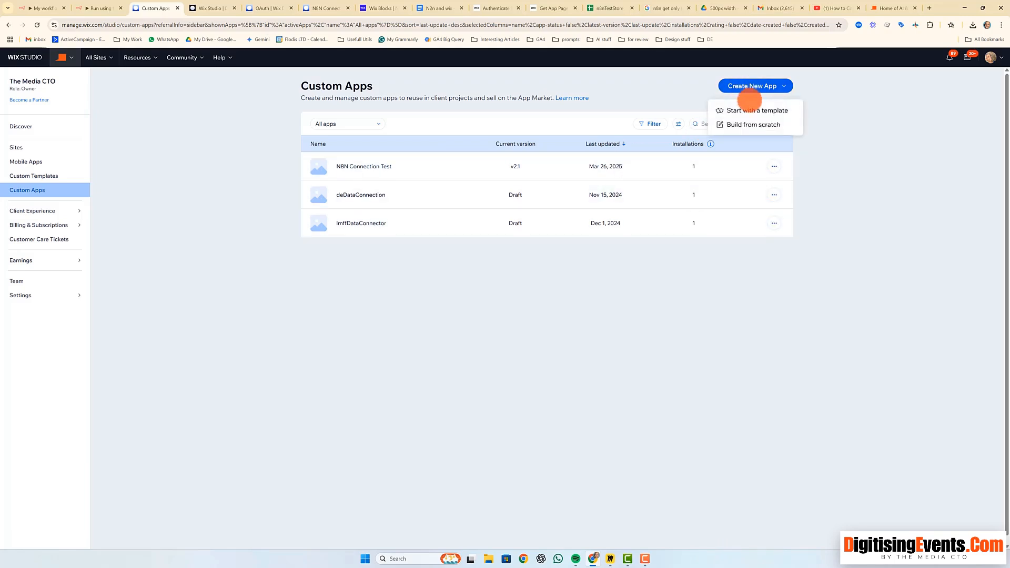
click(748, 124)
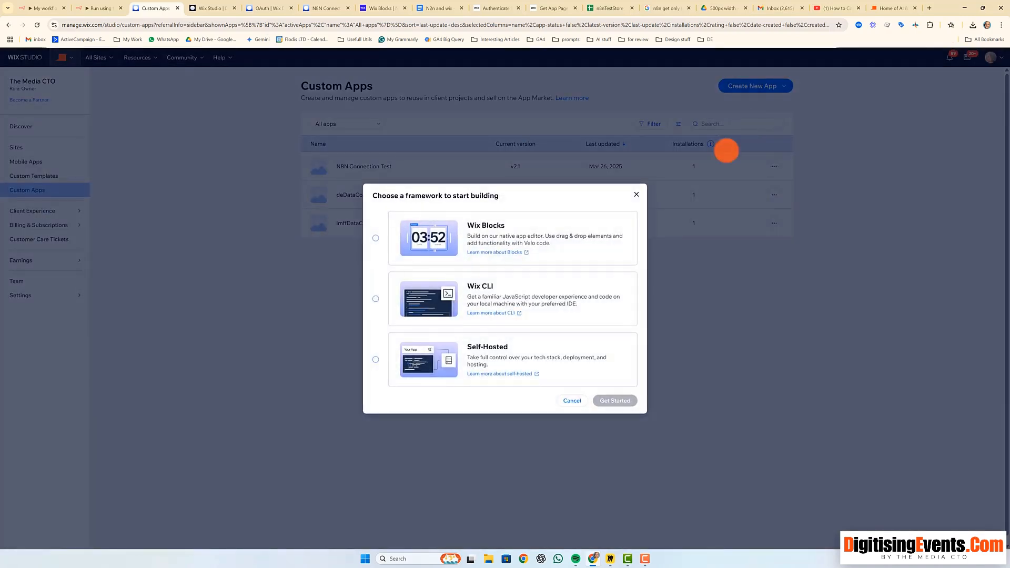
click(538, 362)
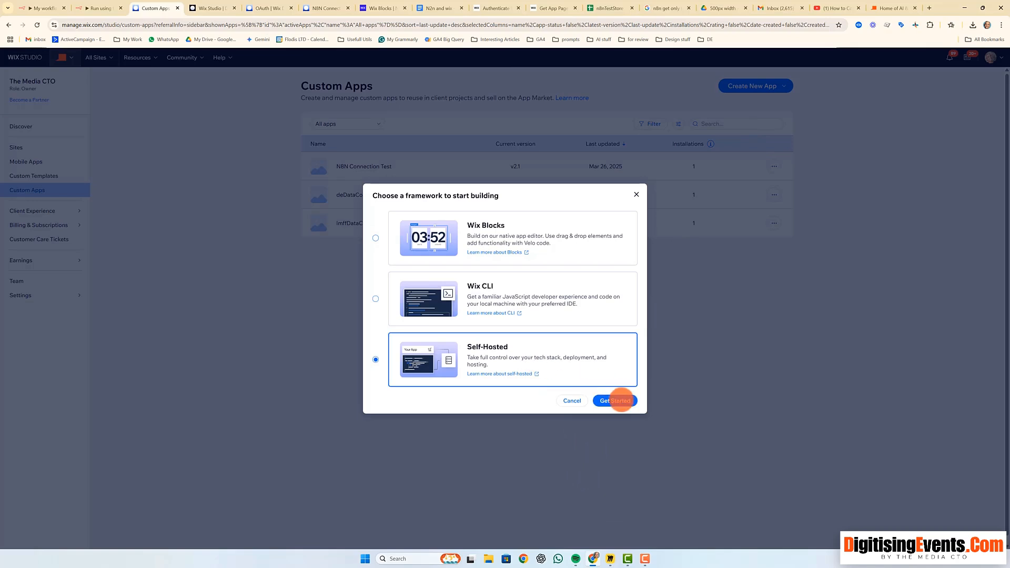
click(619, 401)
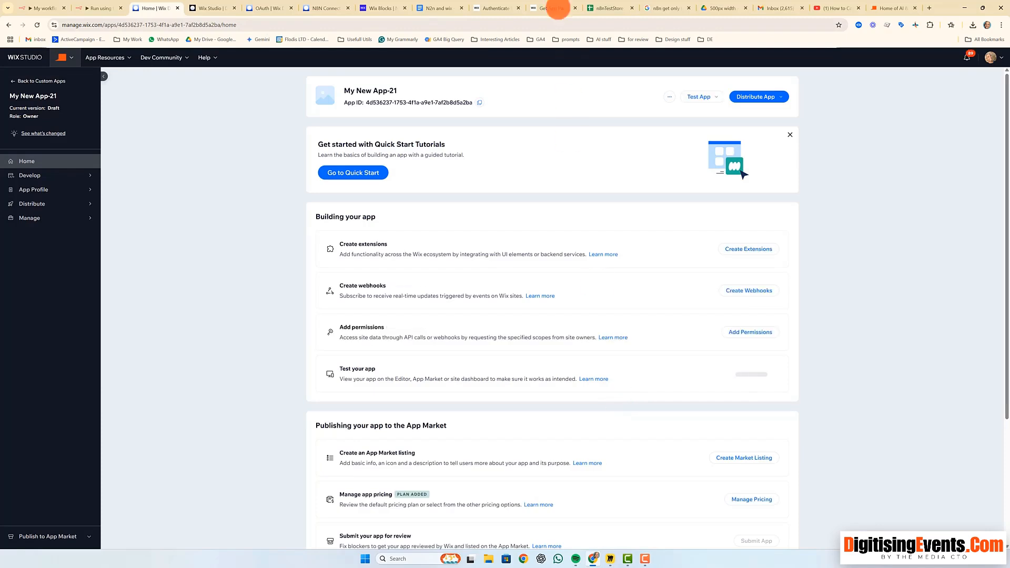
Rename the new app to n8n Connector
click(670, 96)
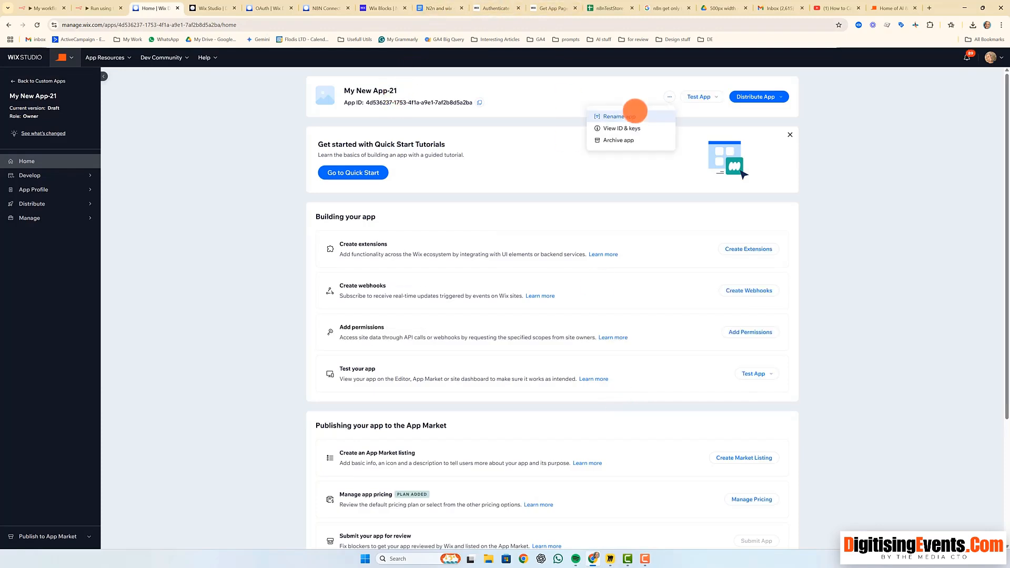
click(638, 106)
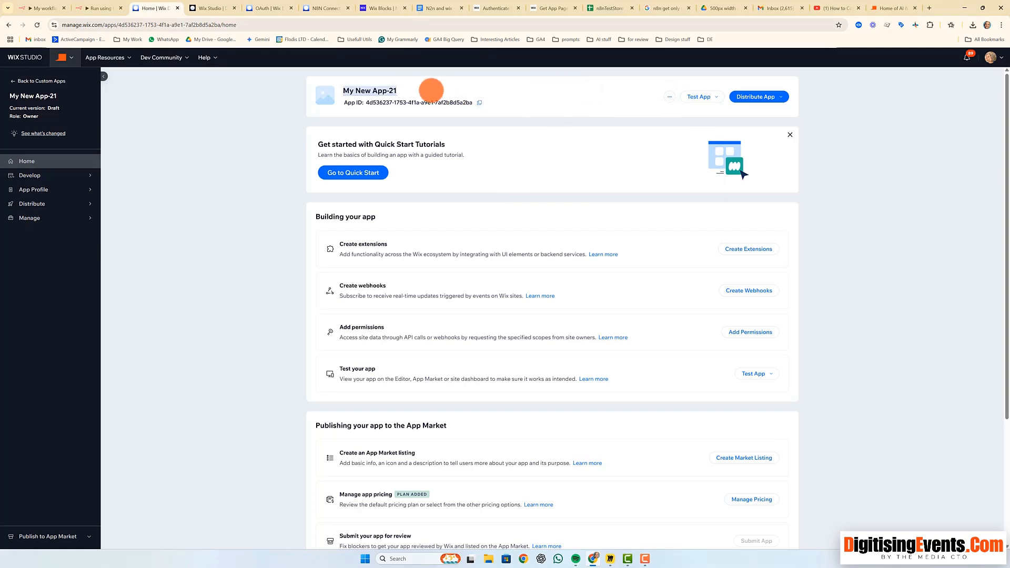
text(n8n Connector)
click(514, 102)
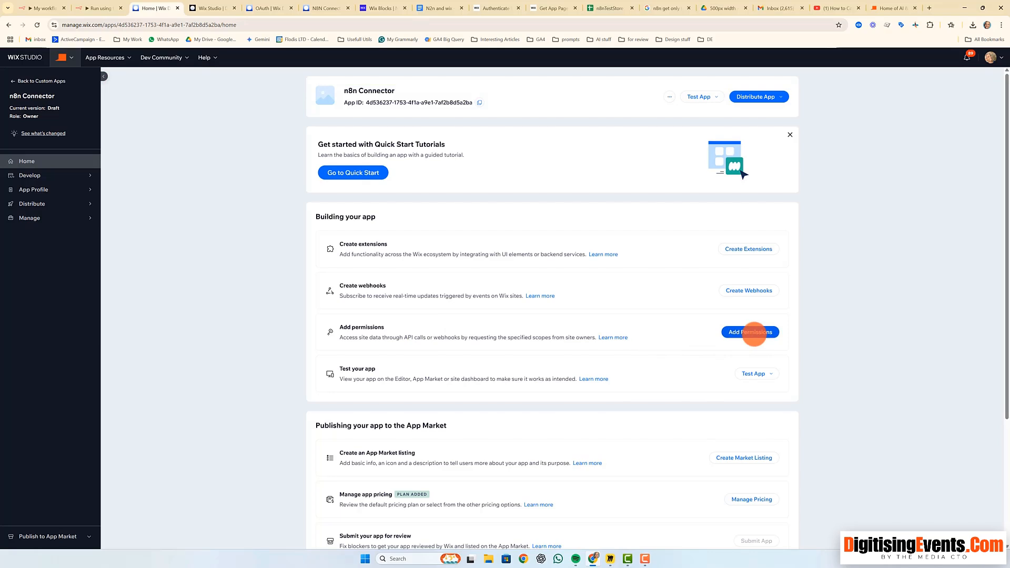
Start adding permissions to the n8n Connector app and search the permission scopes for "data"
click(754, 333)
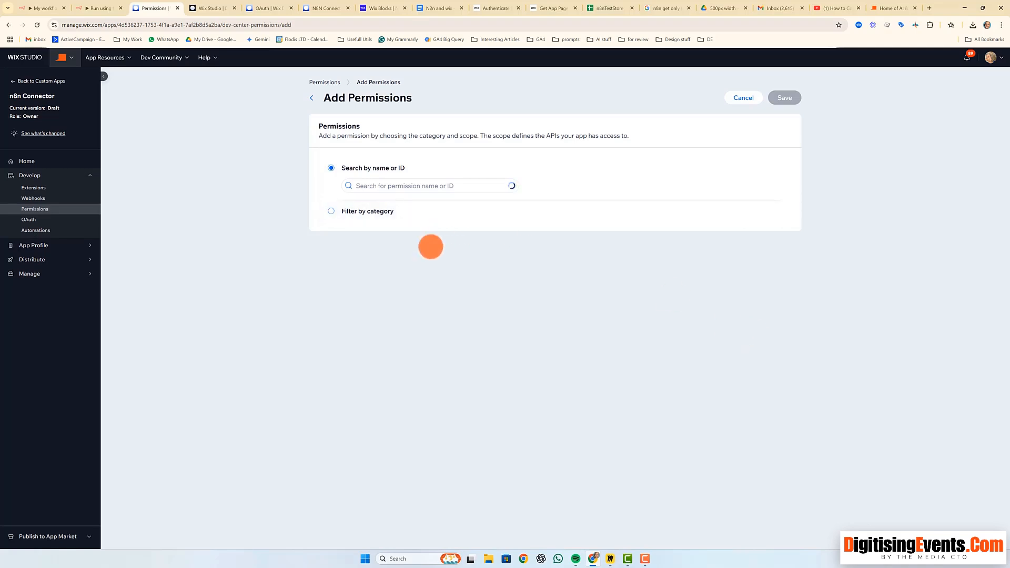
click(420, 189)
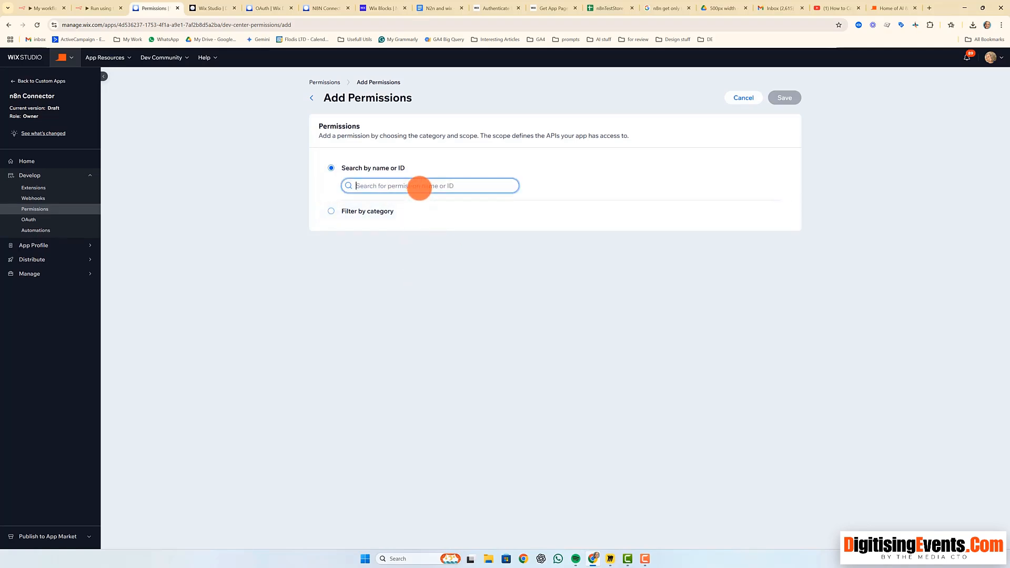
text(dat)
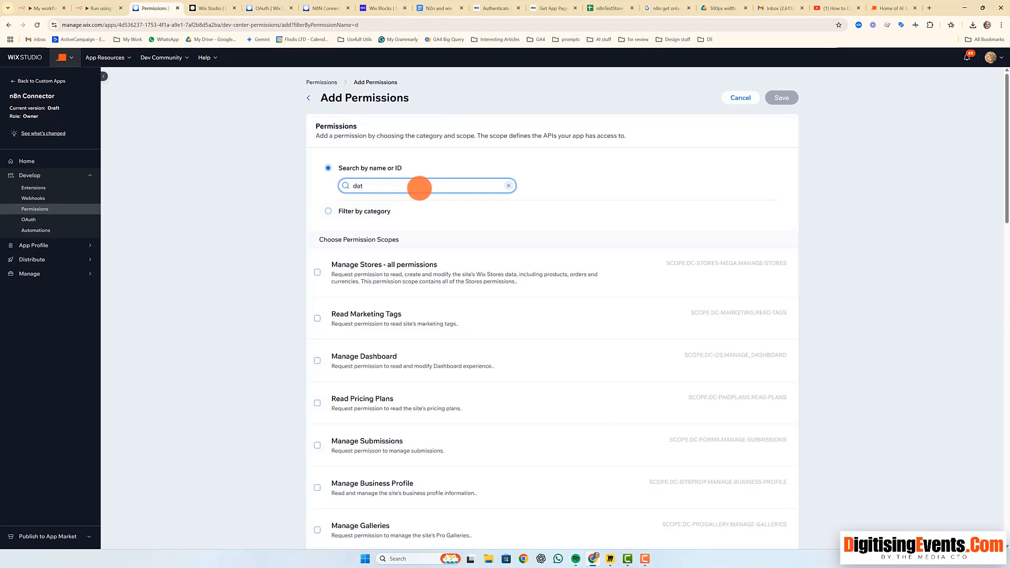
text(a)
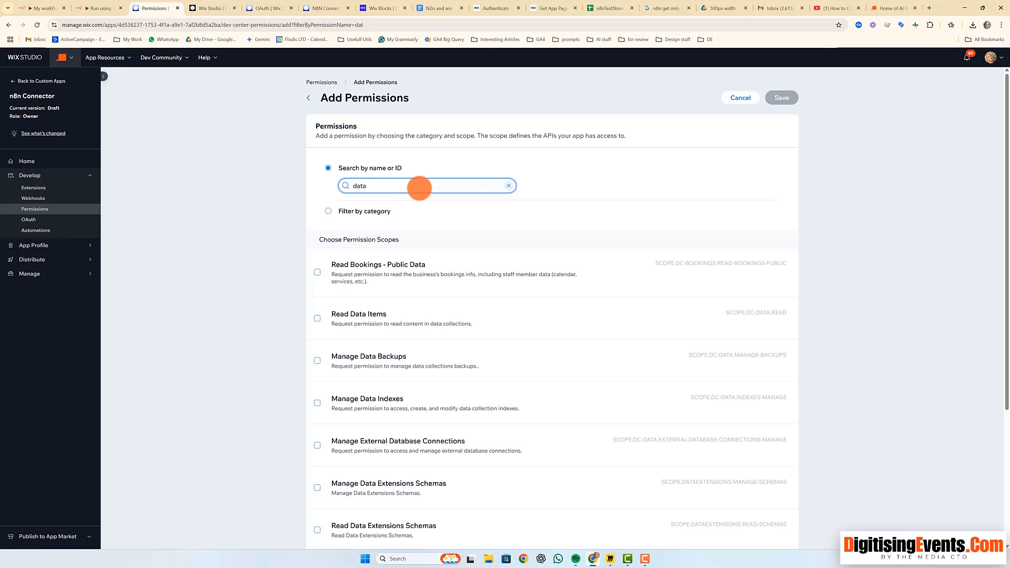
scroll(504, 295, down, 2)
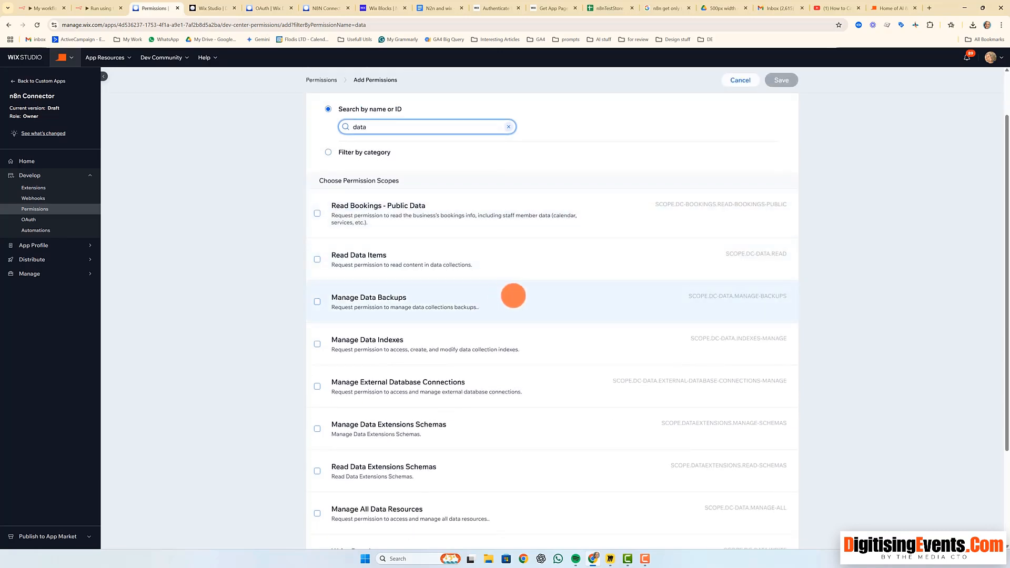
Select all the data permission scopes from Read Data Items through Manage Data Collections, leaving out Read Bookings - Public Data, and save them
click(317, 210)
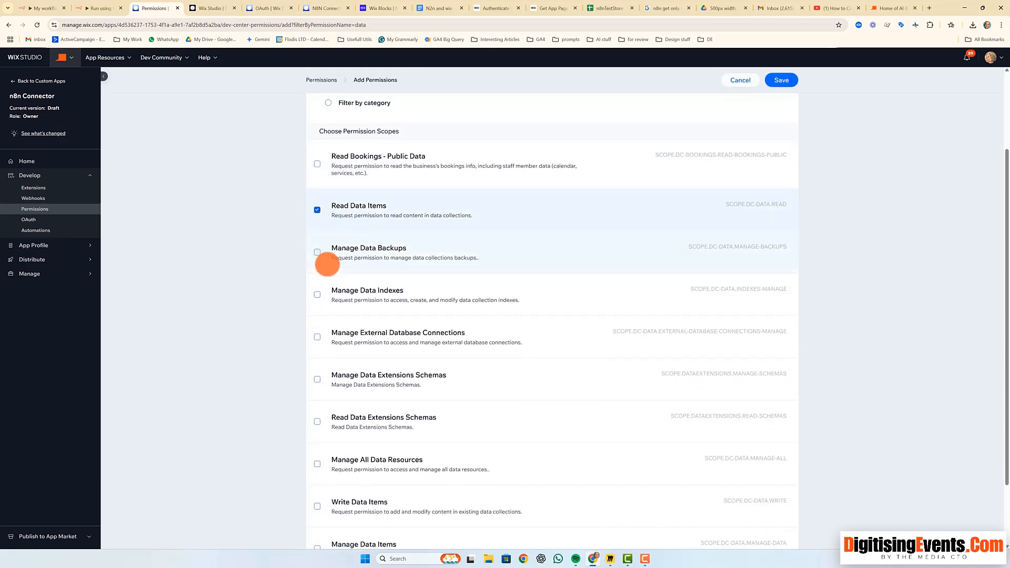
click(314, 252)
click(318, 294)
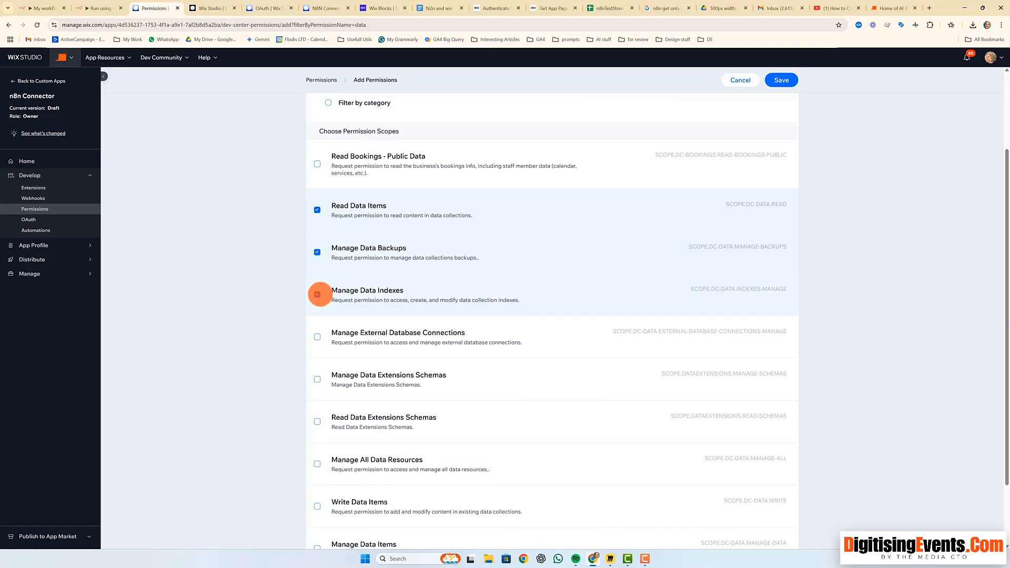
scroll(330, 297, down, 2)
click(319, 256)
click(318, 297)
click(317, 340)
click(318, 383)
click(318, 424)
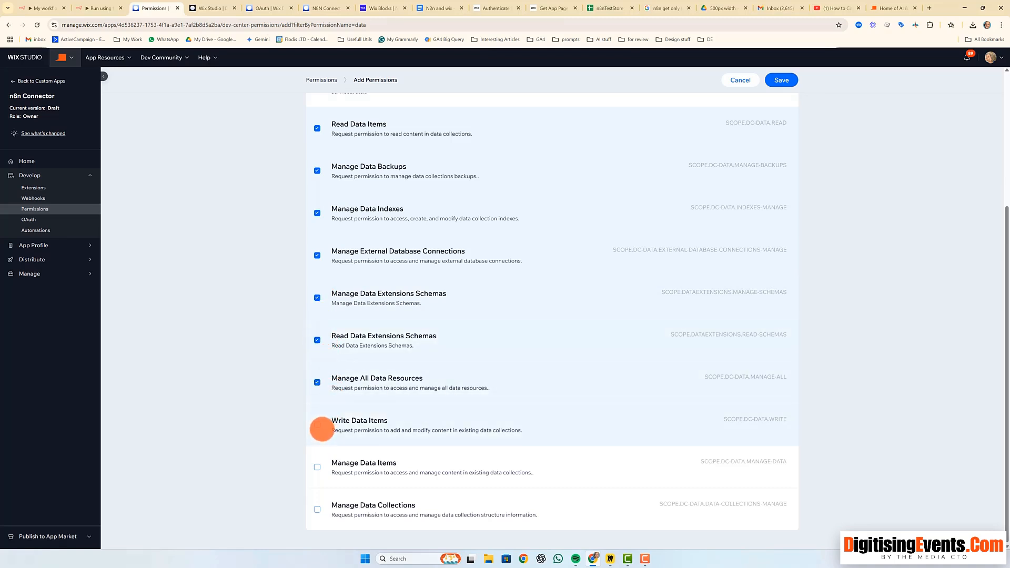
click(318, 467)
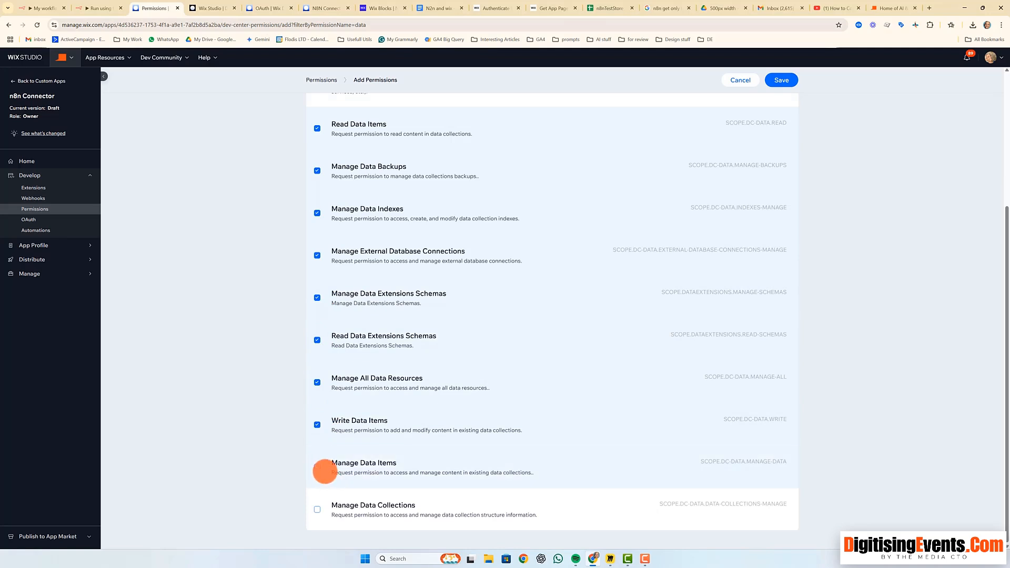
click(317, 509)
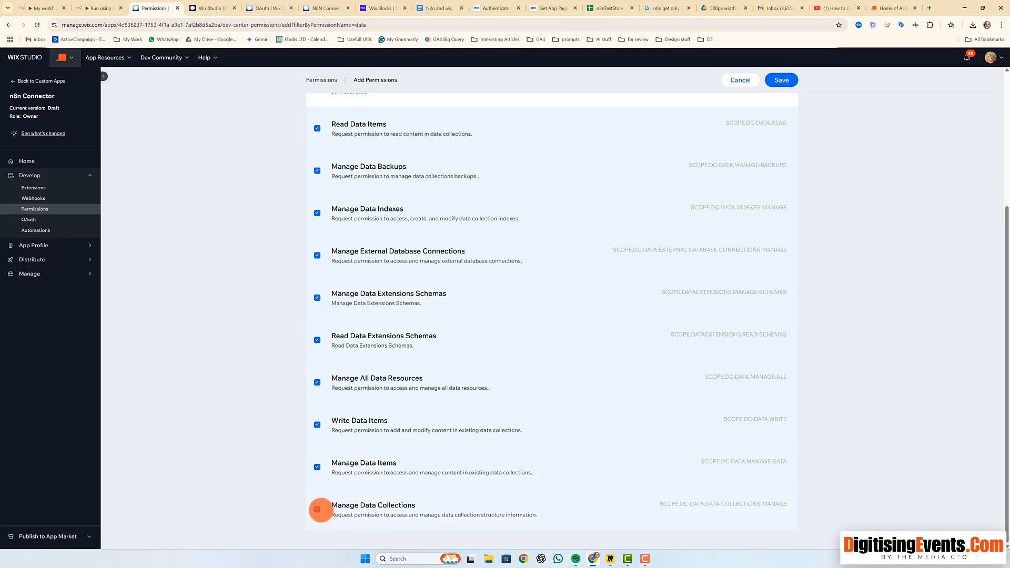
scroll(875, 375, up, 4)
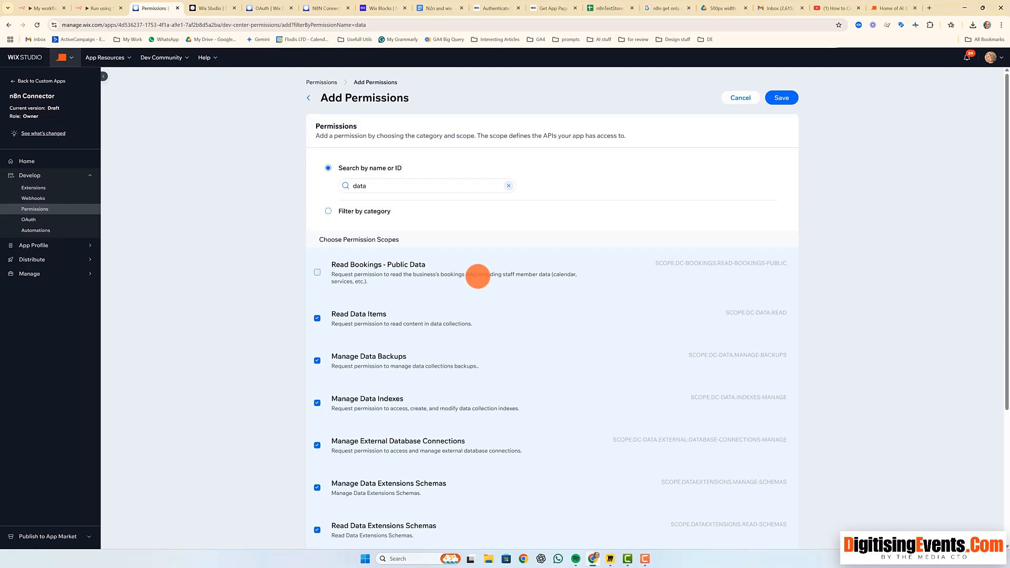
click(782, 98)
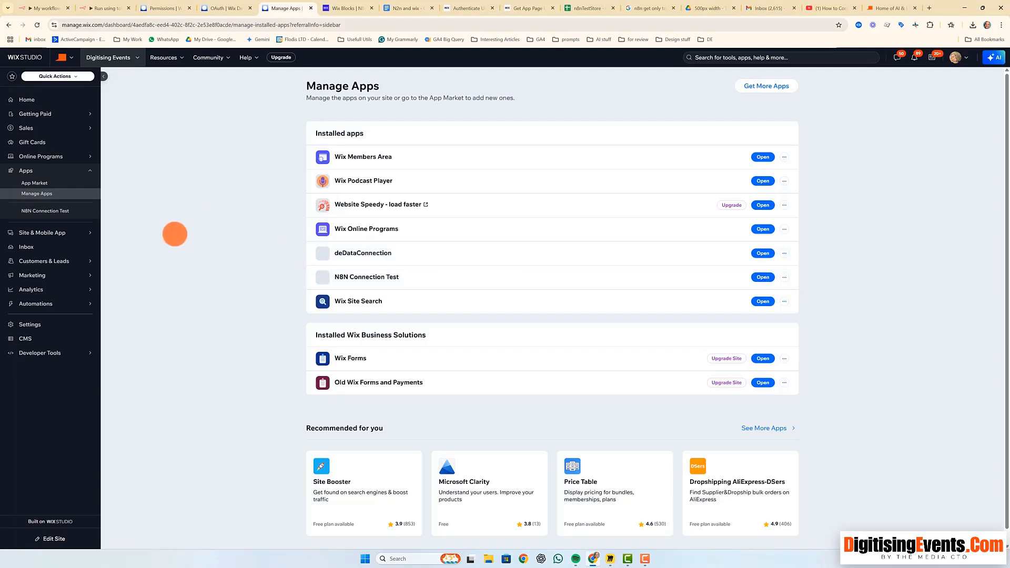
Open the N8N Connection Test app's page in the Digitising Events site dashboard and examine its instance ID
click(55, 211)
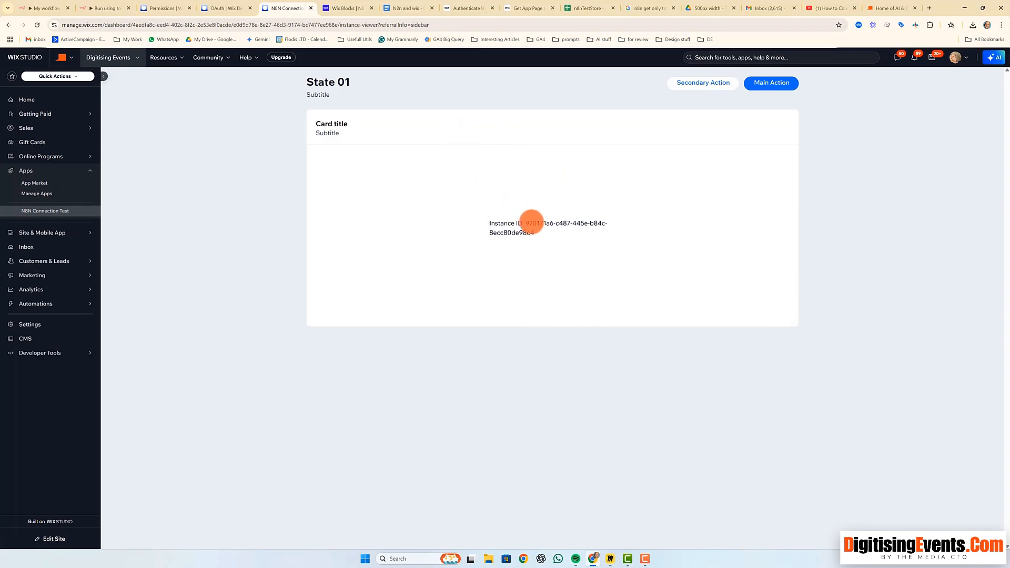
drag(526, 223, 539, 235)
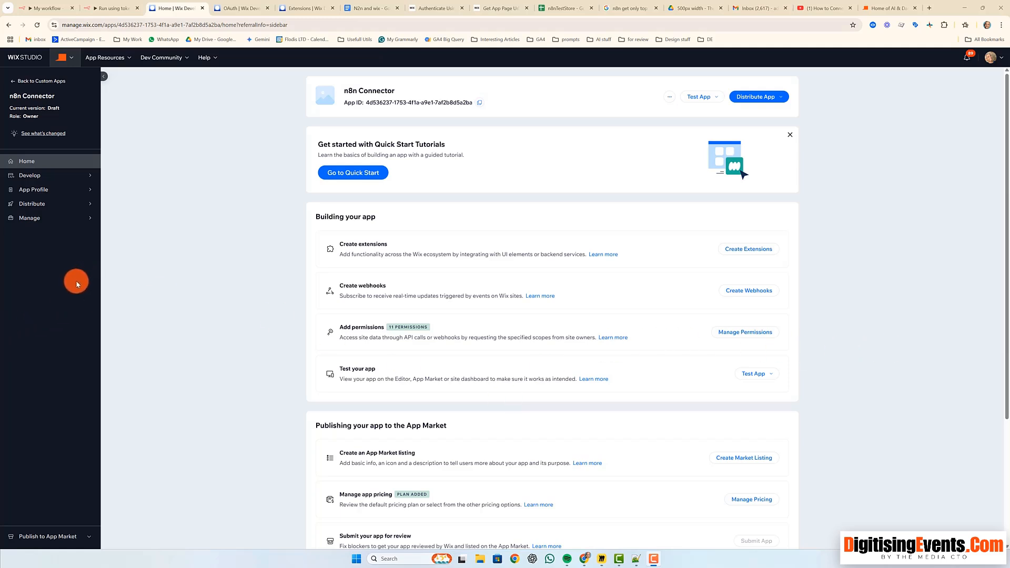
Create a Wix Blocks Dashboard Page extension for the n8n Connector app and add a dashboard page to it
mouse_move(87, 178)
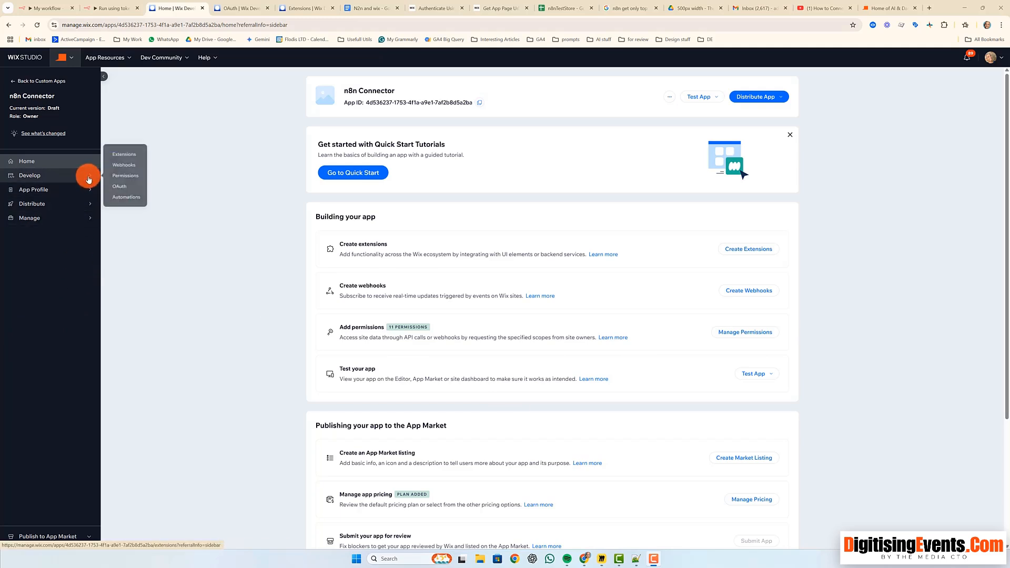
click(126, 154)
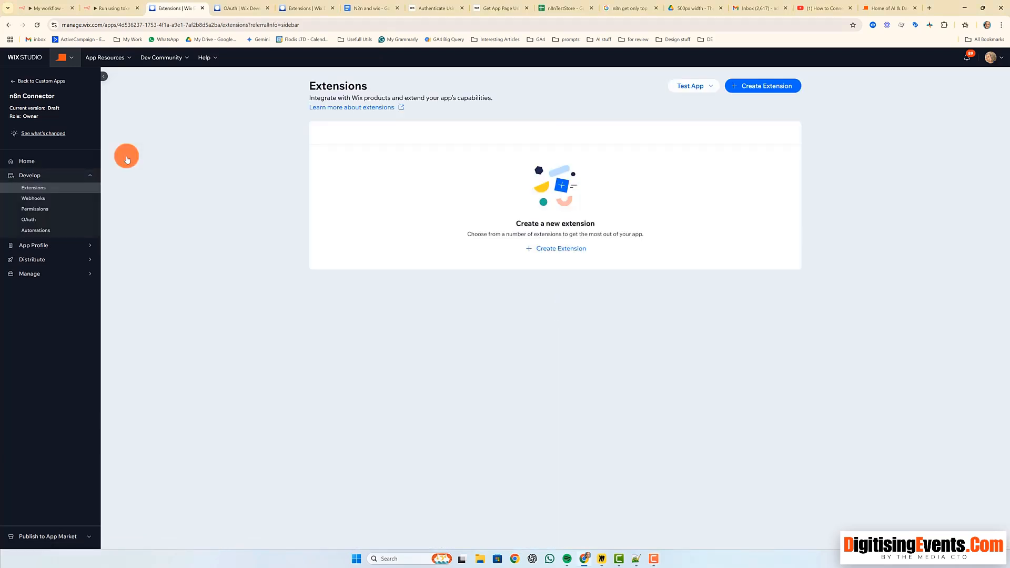
click(758, 87)
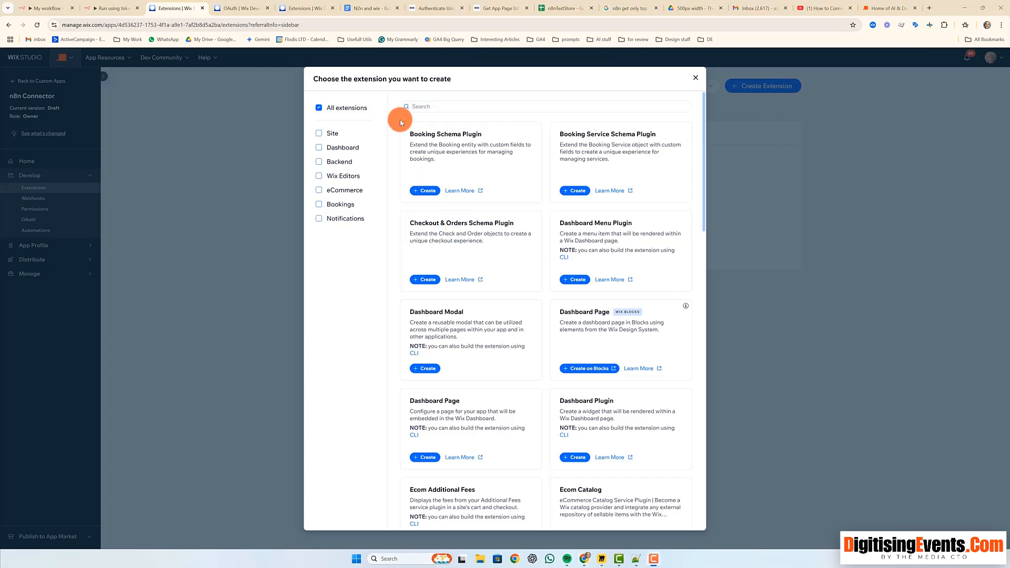
click(338, 149)
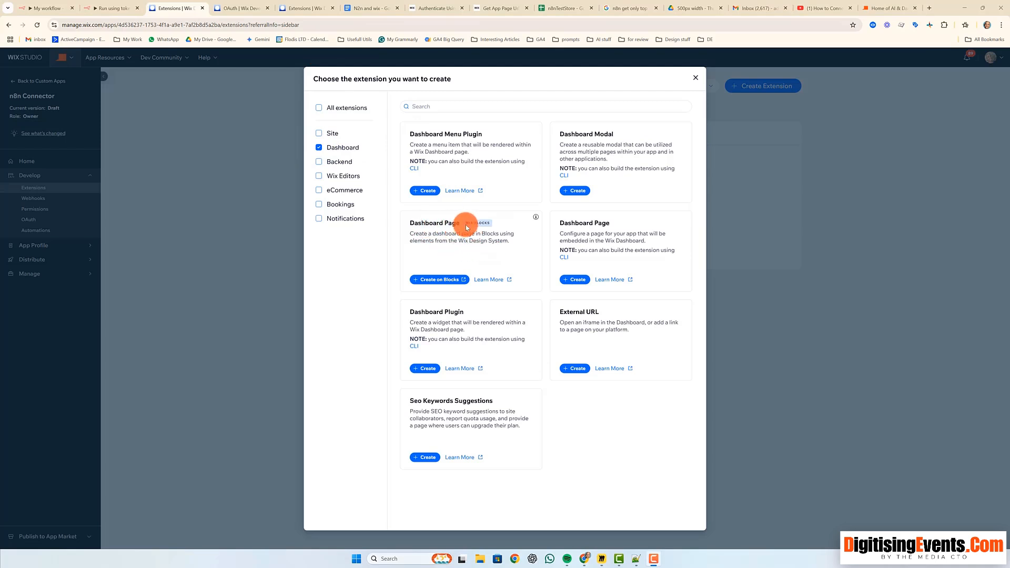
click(437, 281)
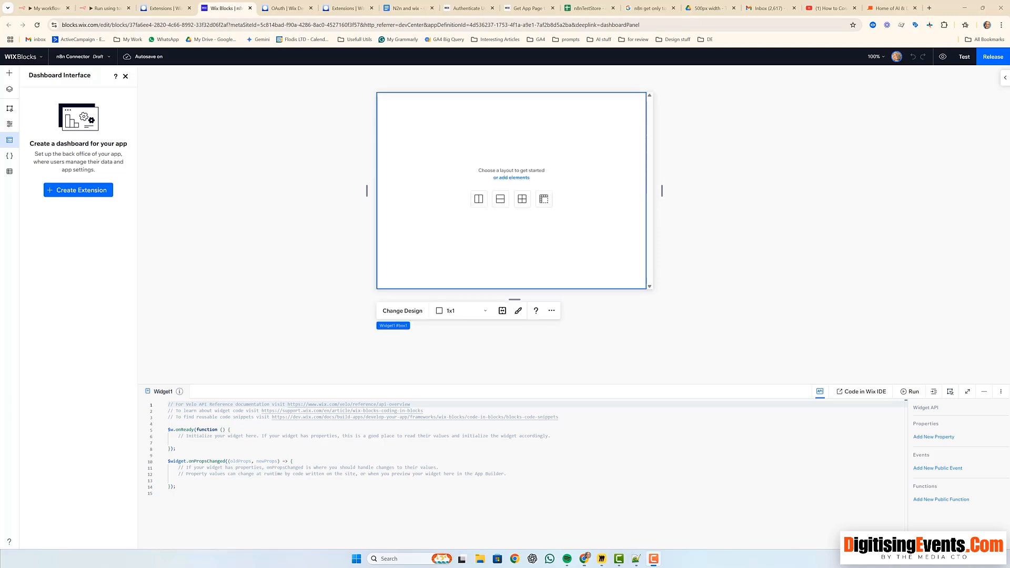
click(86, 191)
click(153, 170)
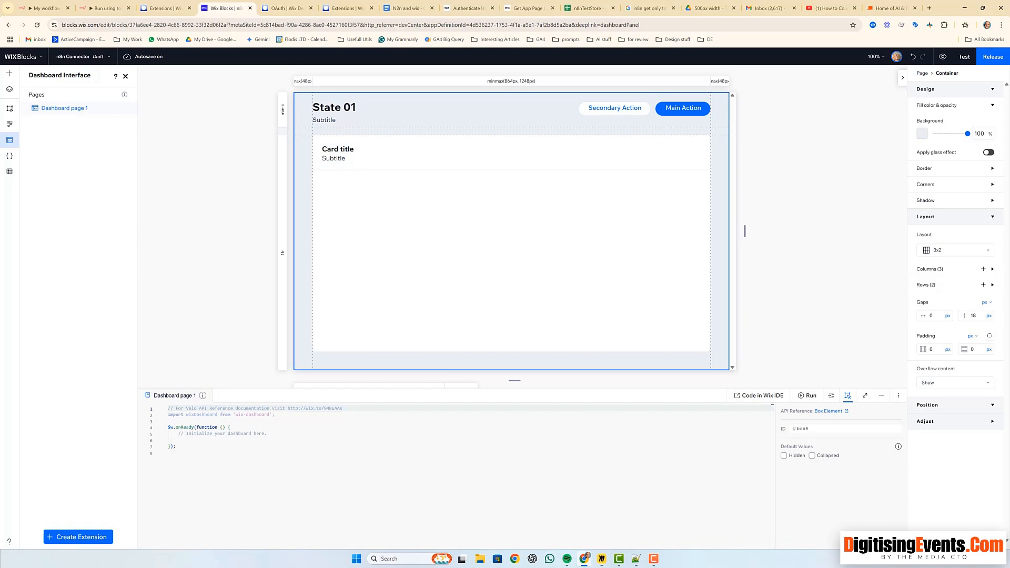
Add a 16px paragraph text element to the middle of the dashboard page's card
click(9, 77)
click(9, 77)
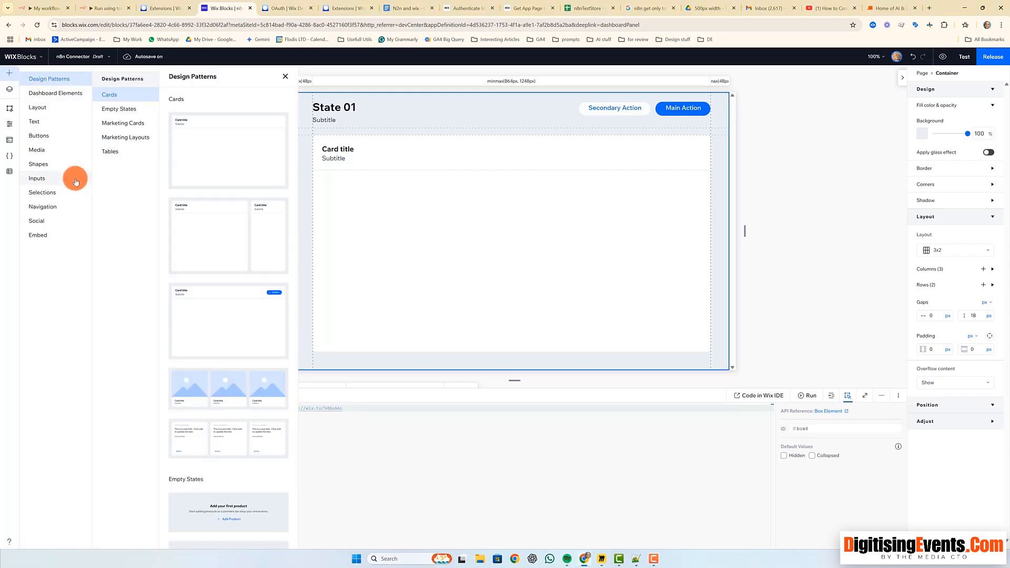
click(46, 122)
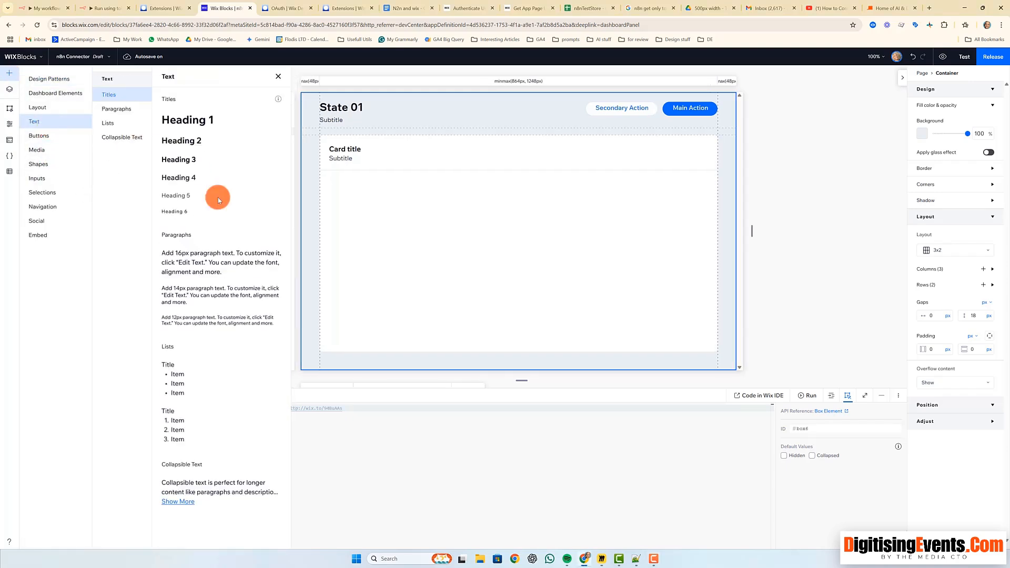
drag(199, 263, 494, 248)
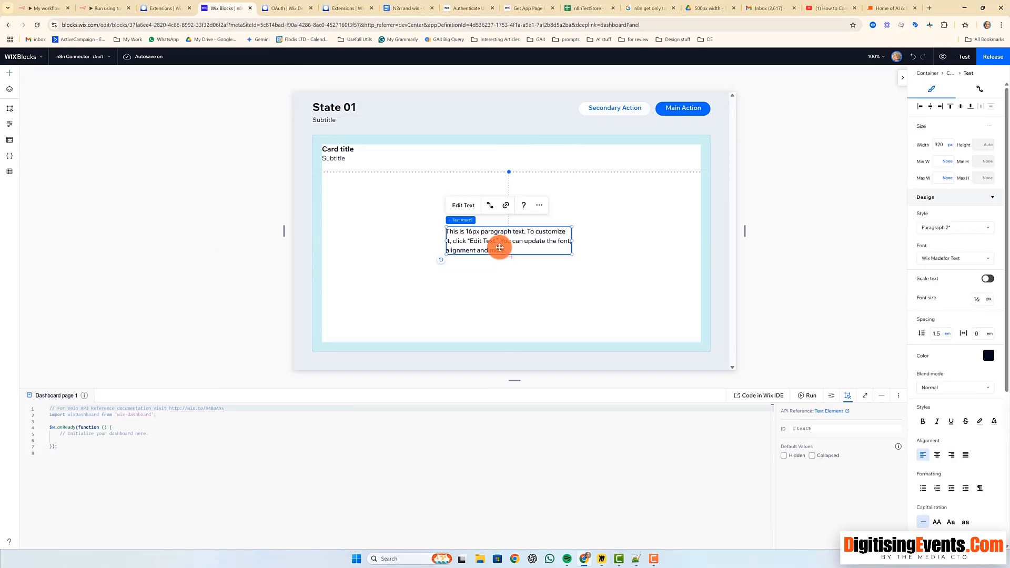
Set the paragraph text element's ID to instanceIdText
click(828, 429)
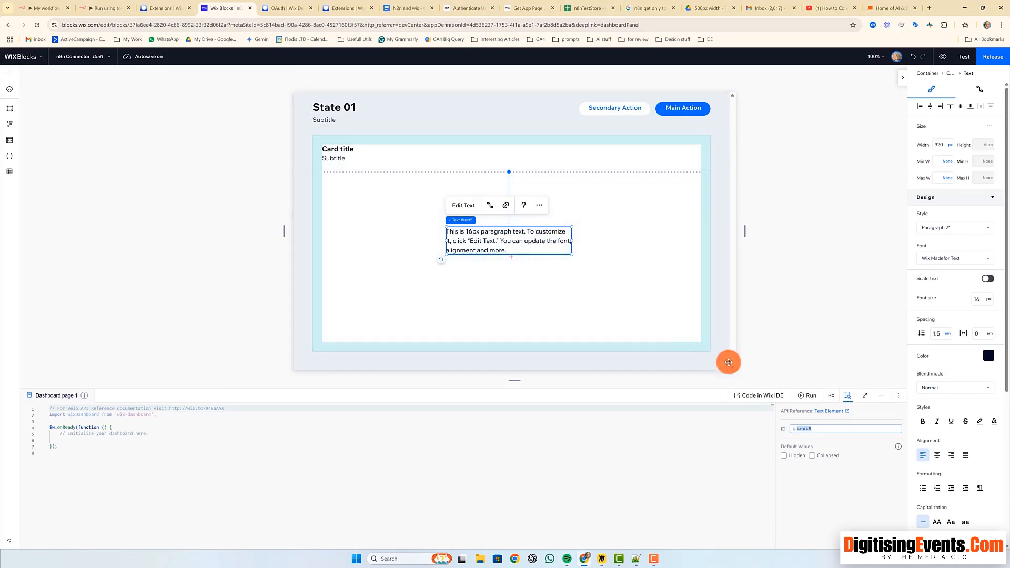
click(823, 429)
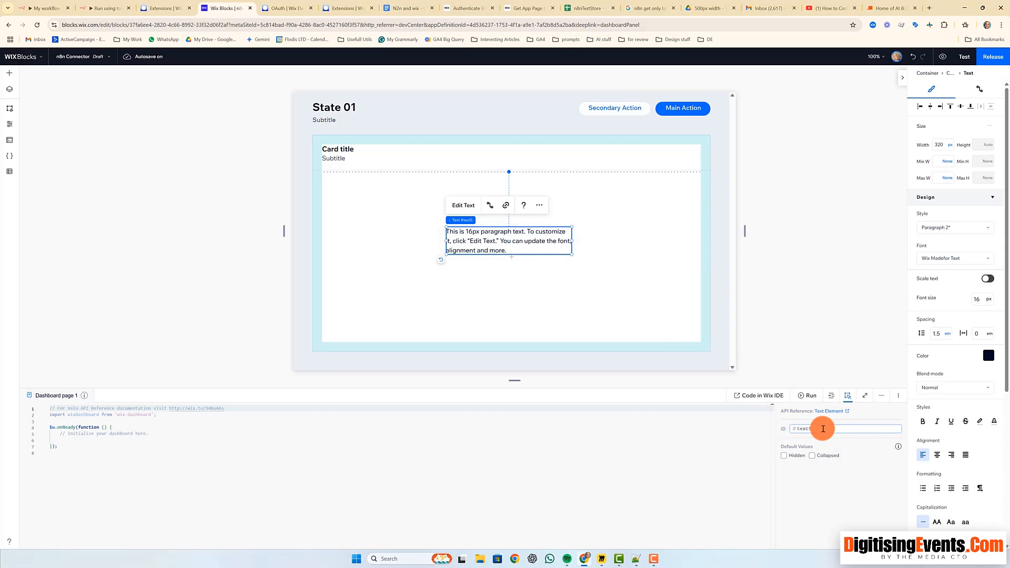
key(BackSpace)
key(BackSpace)
key(BackSpace)
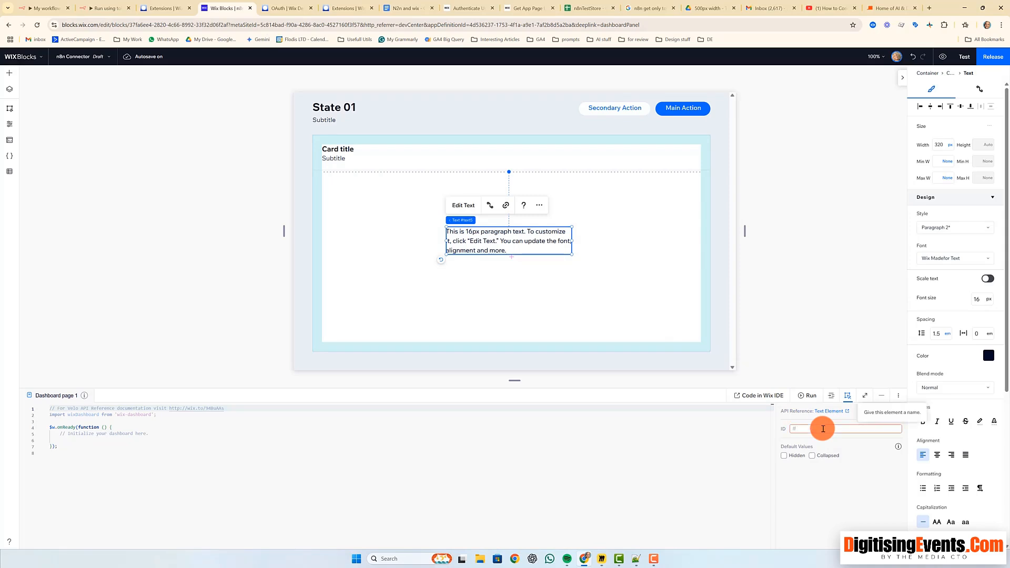
text(insta)
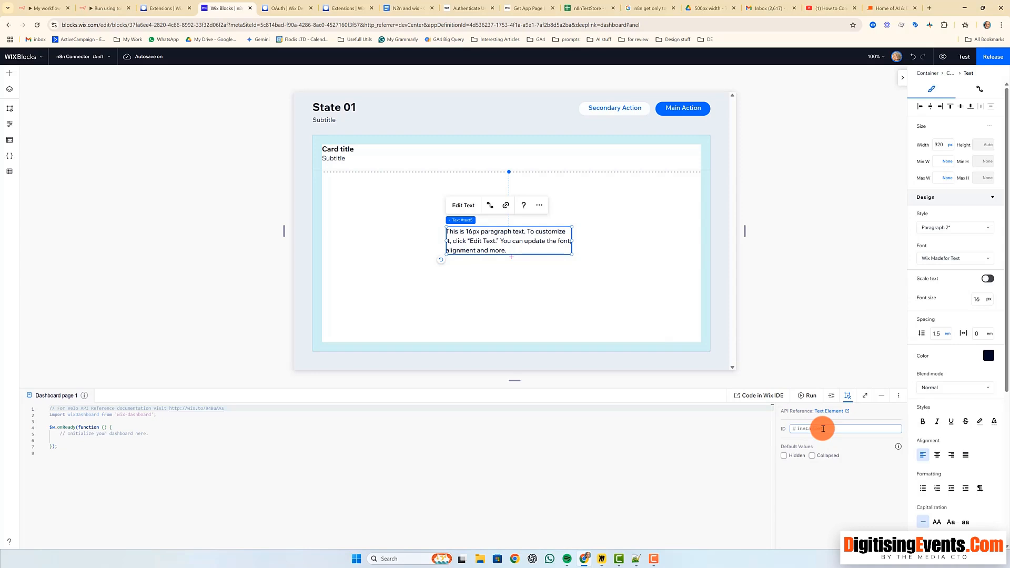
text(nceIdTex)
text(t)
Replace the paragraph's placeholder text with "Instance ID"
double_click(502, 248)
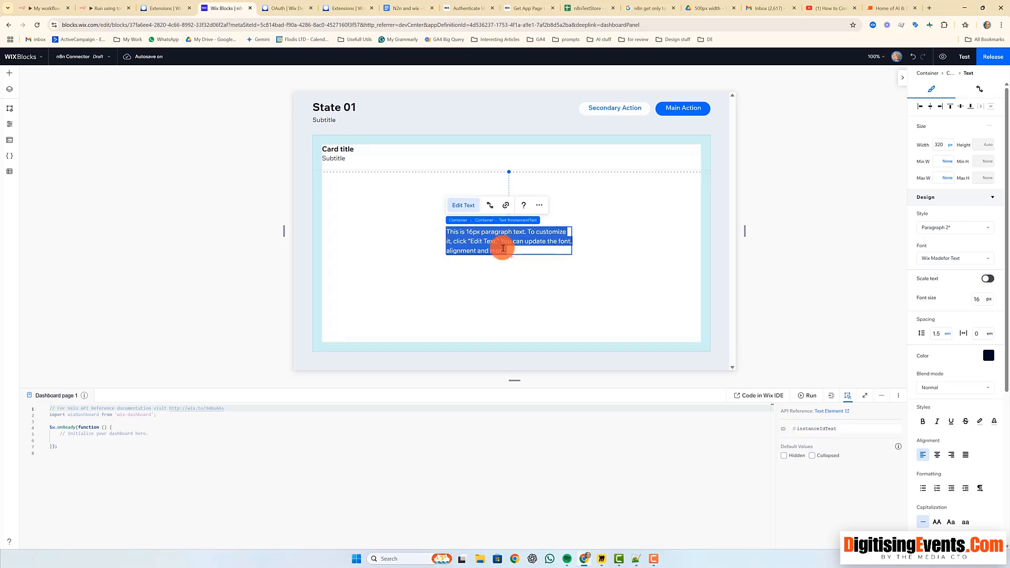
click(518, 250)
drag(516, 249, 447, 228)
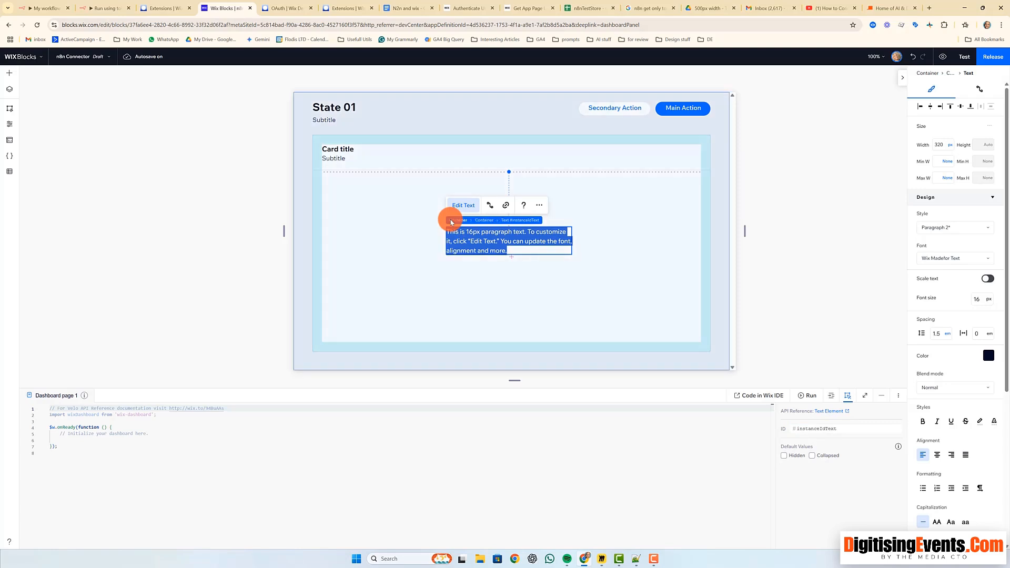
key(BackSpace)
text(inst)
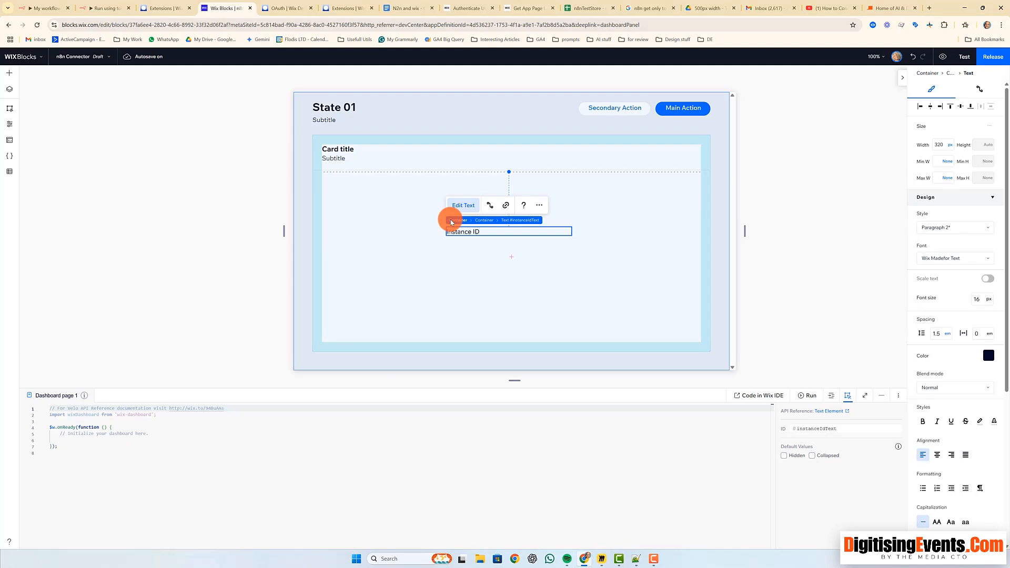
click(538, 251)
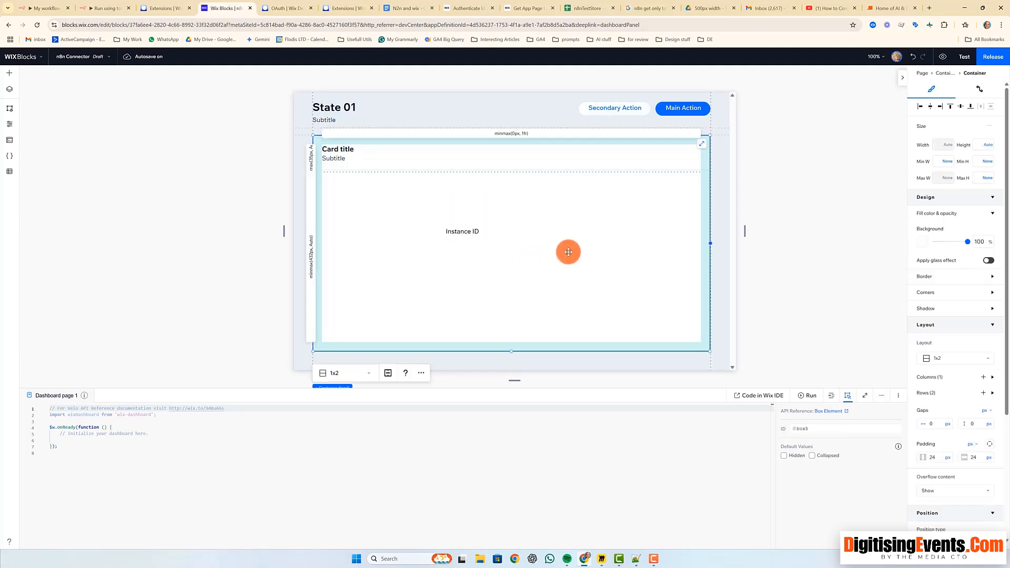
Center the Instance ID text element horizontally and vertically in its container
click(511, 229)
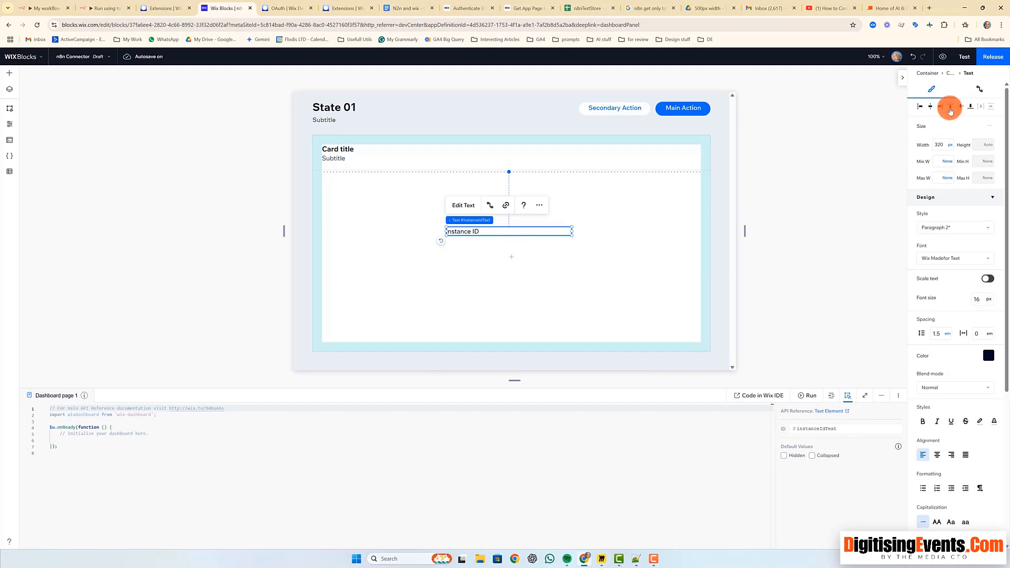
click(931, 107)
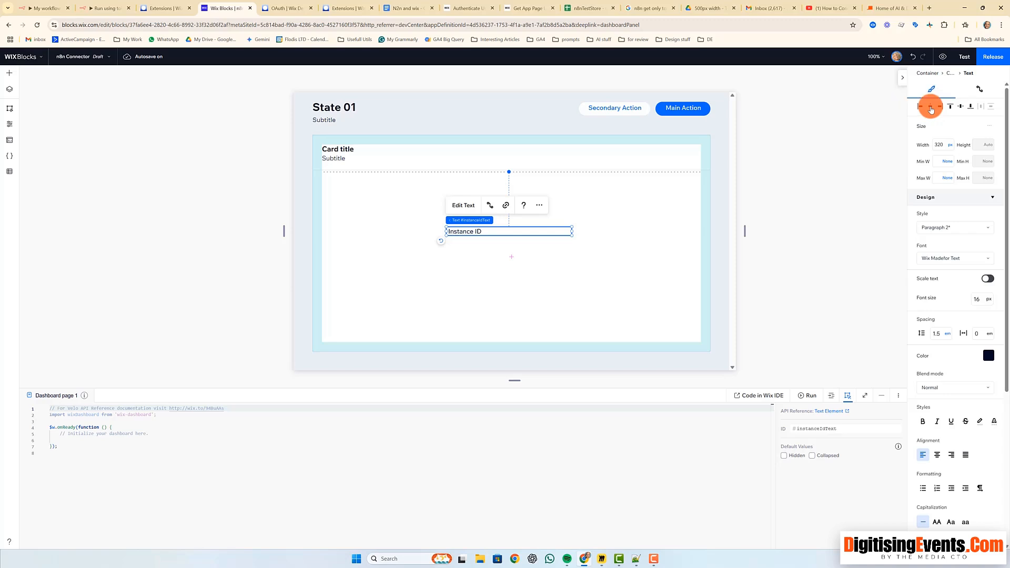
click(963, 107)
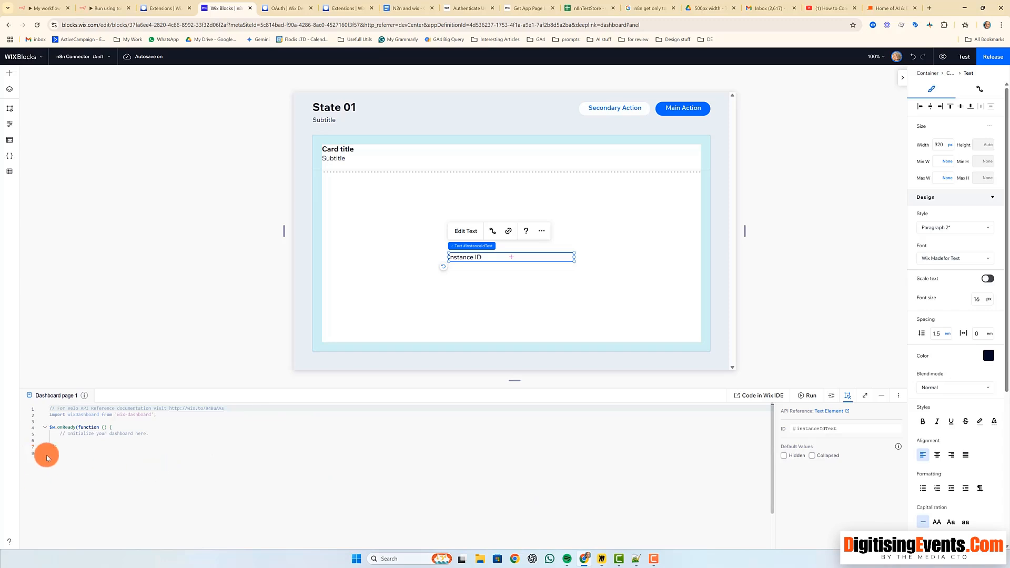
Replace the dashboard page's default code with the prepared wix-application script that writes the decoded app instance's ID into #instanceIdText
drag(76, 446, 33, 422)
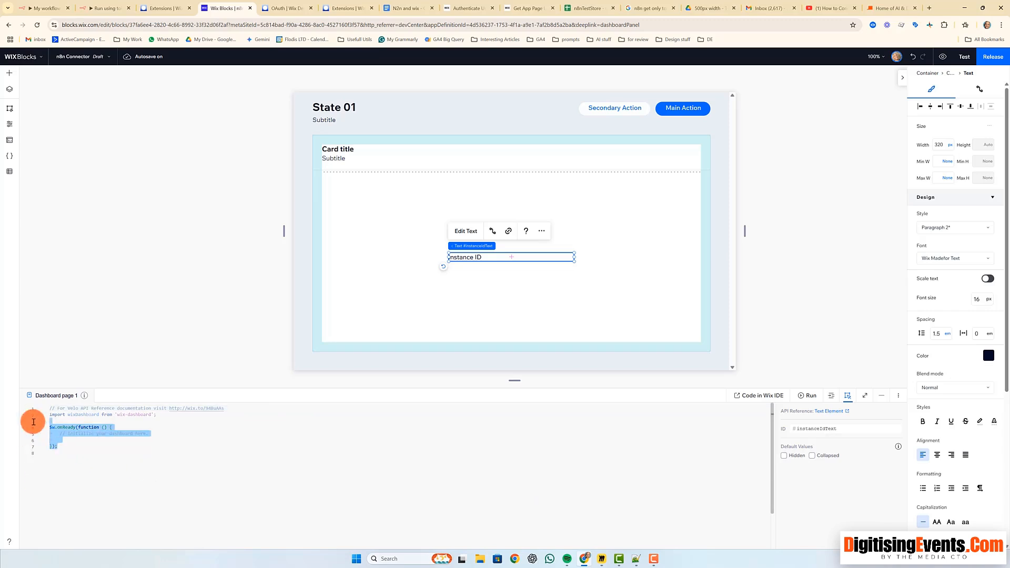
click(131, 467)
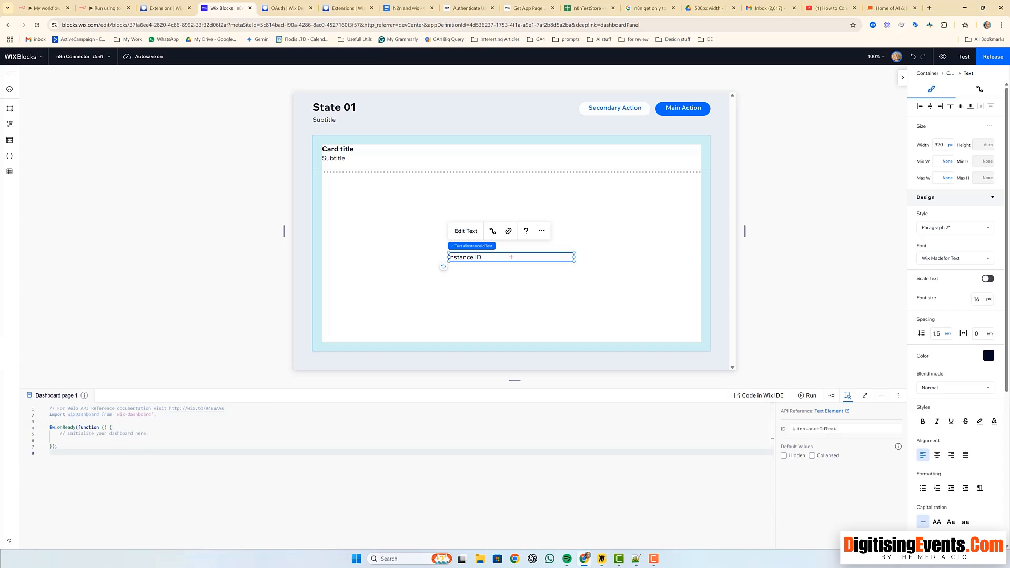
drag(70, 454, 34, 397)
key(ctrl+v)
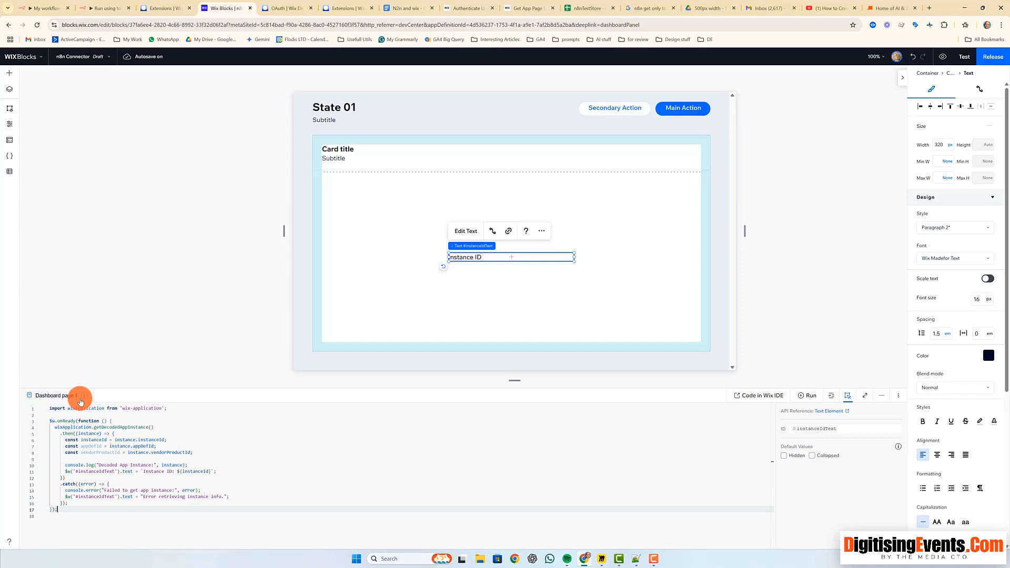
click(187, 445)
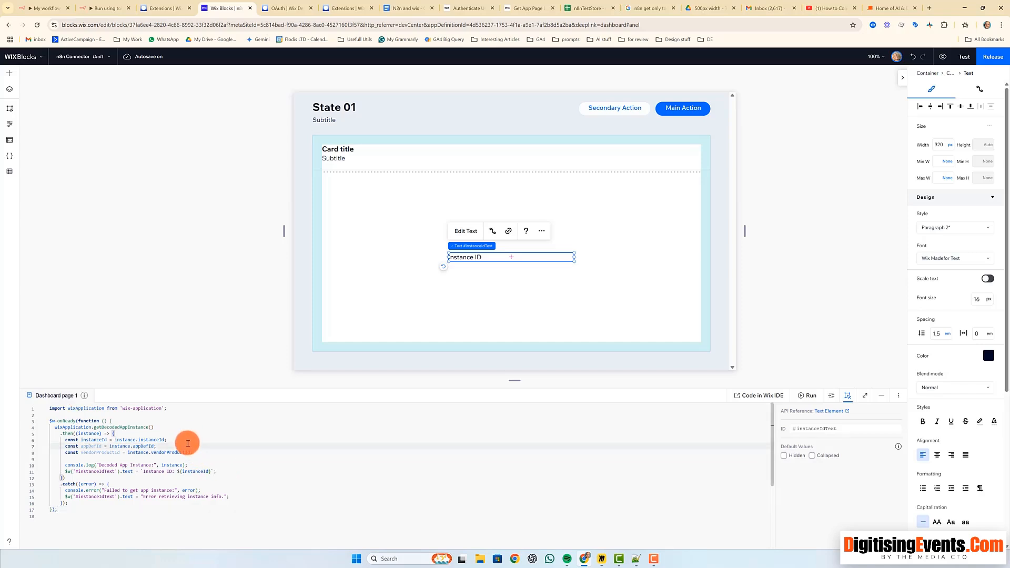
click(188, 436)
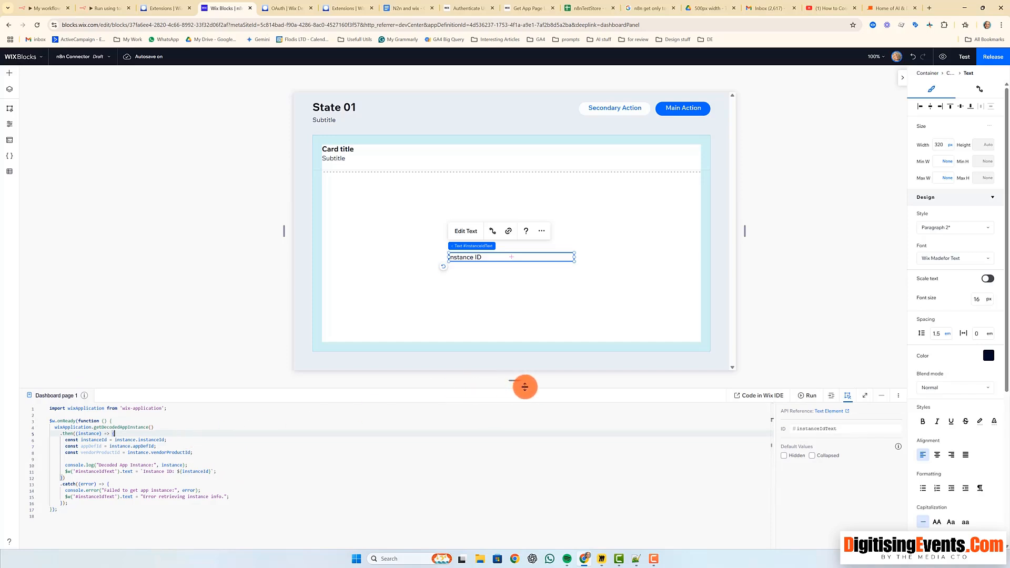
Review the dashboard page code and read the getDecodedAppInstance() section of the Wix Velo API documentation
drag(525, 388, 539, 191)
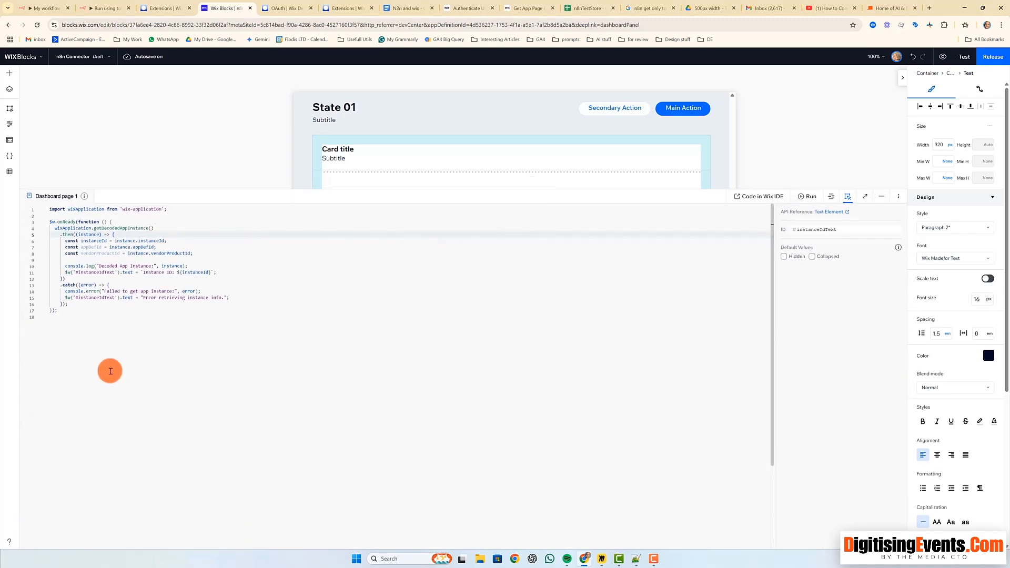
click(77, 304)
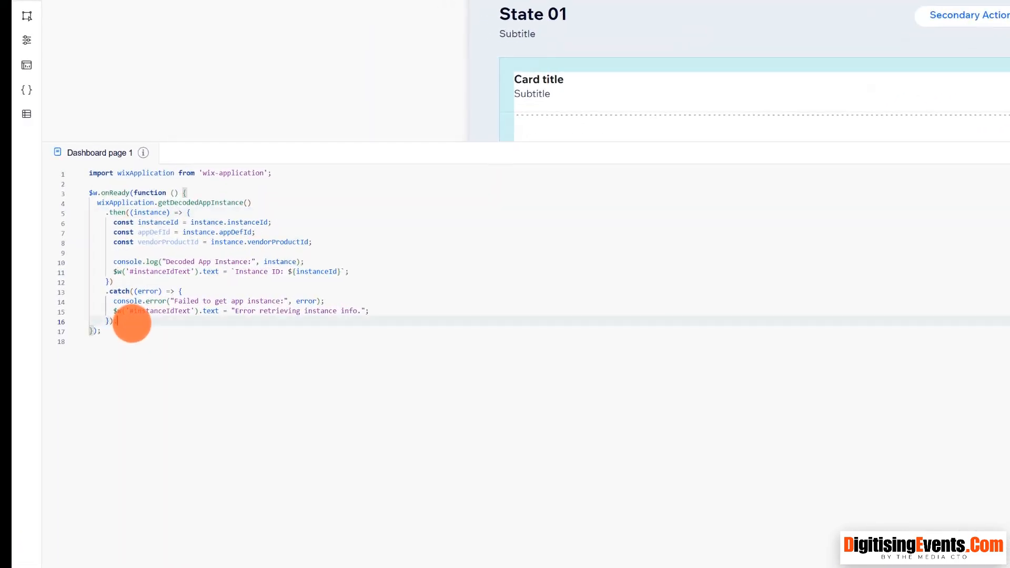
text(;)
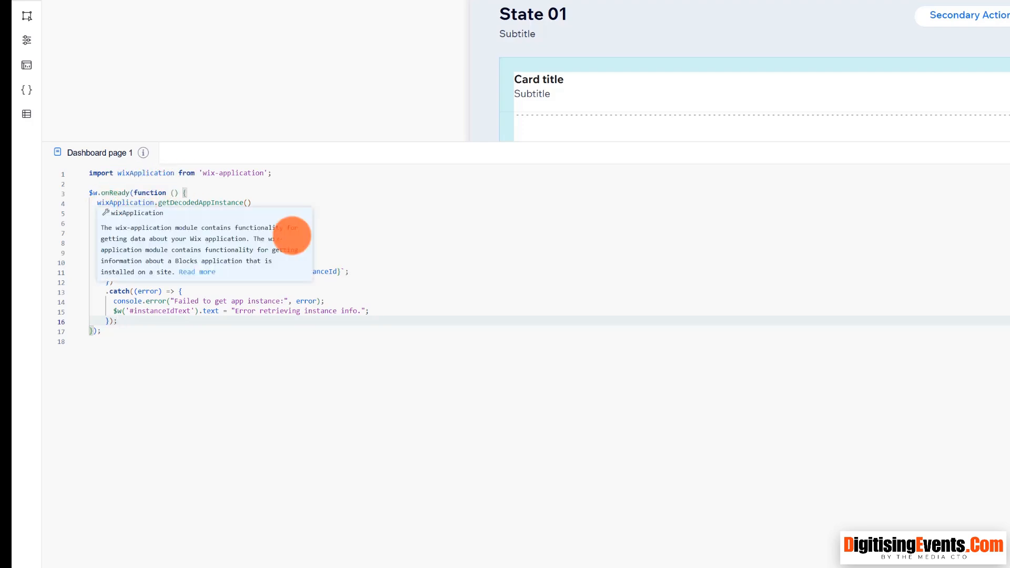
mouse_move(160, 202)
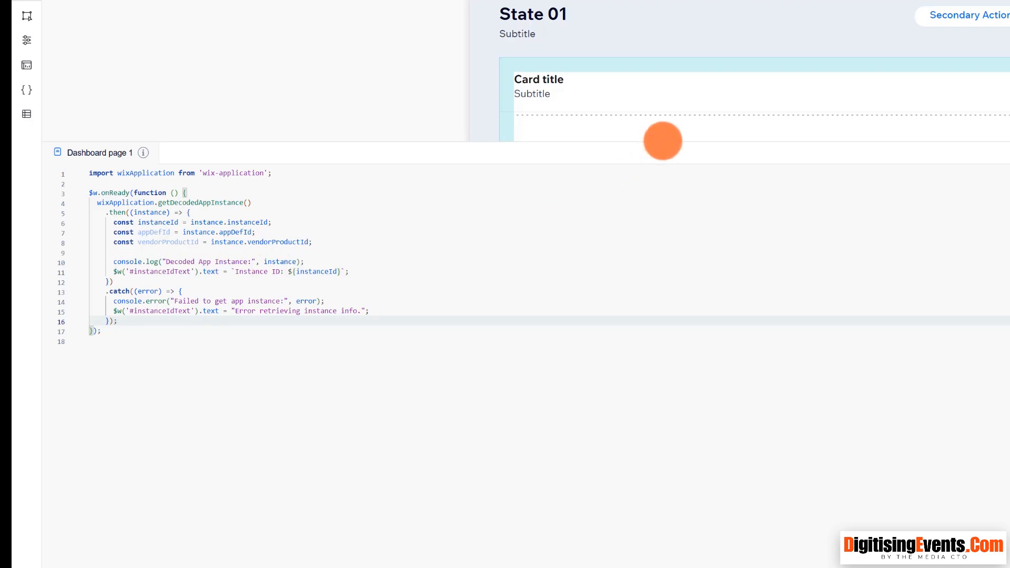
drag(673, 144, 681, 324)
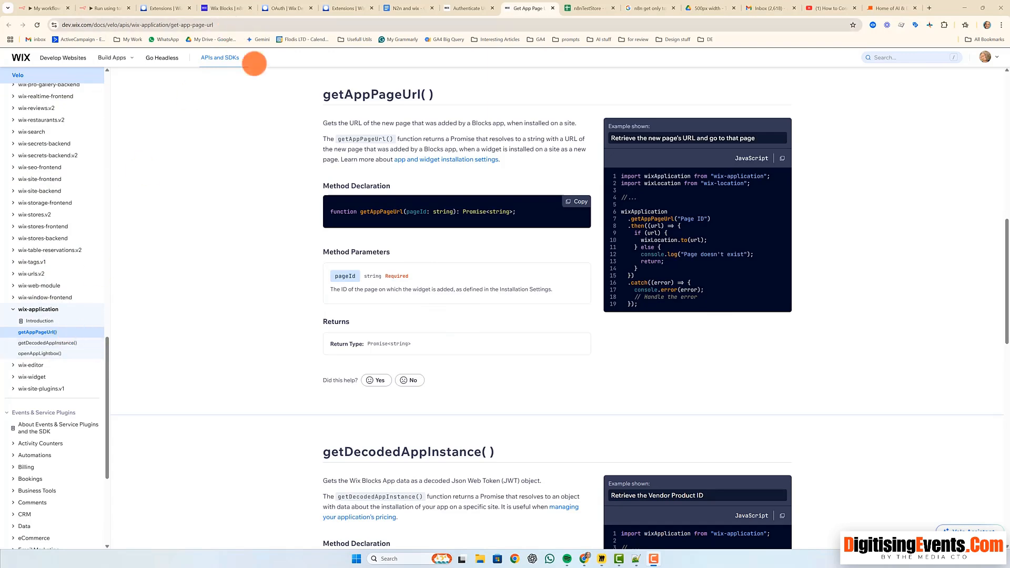
scroll(484, 339, down, 5)
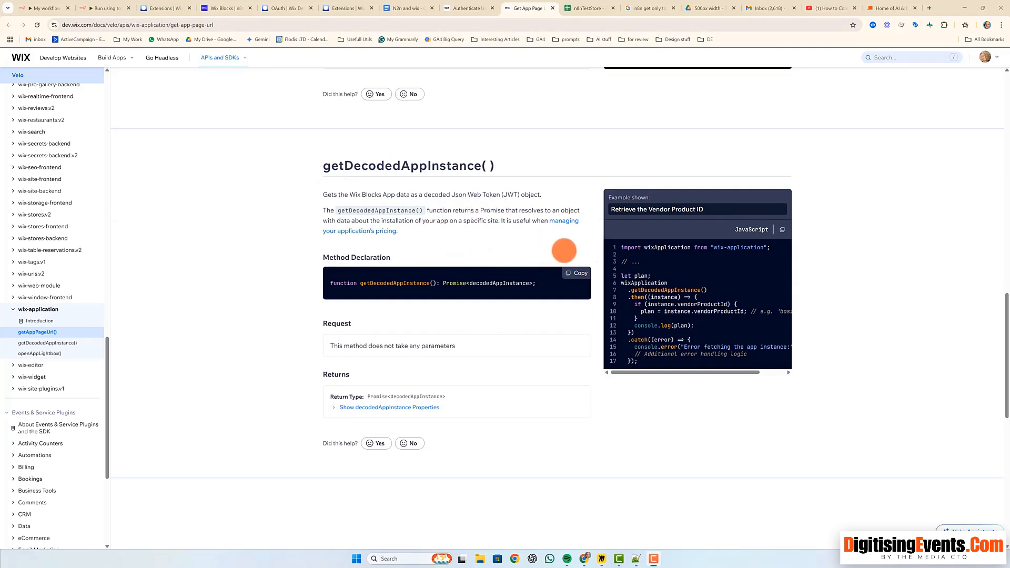
scroll(684, 300, down, 1)
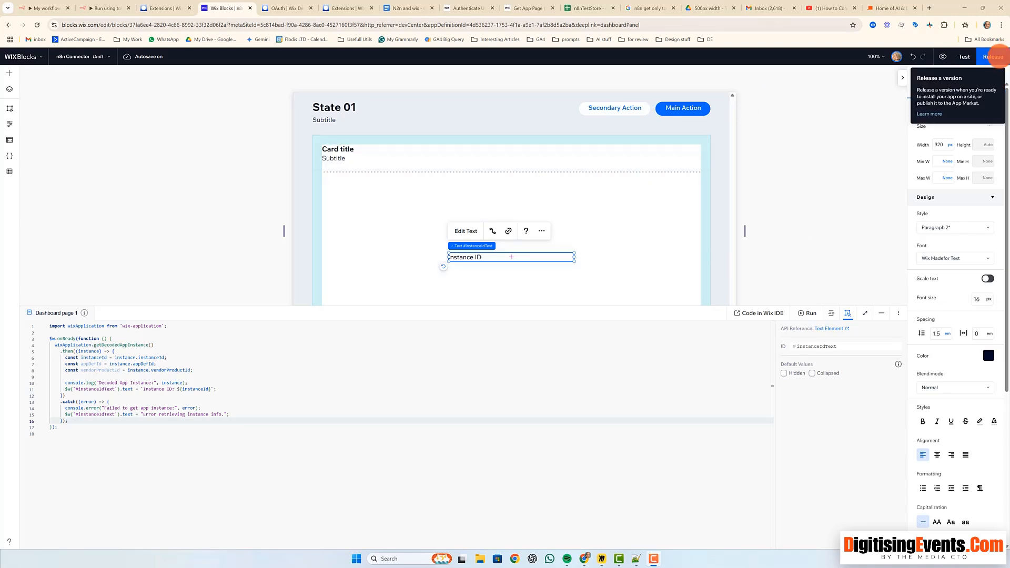
Release the app as major version 1.0, keeping the name n8n Connector and leaving the release notes empty
click(997, 56)
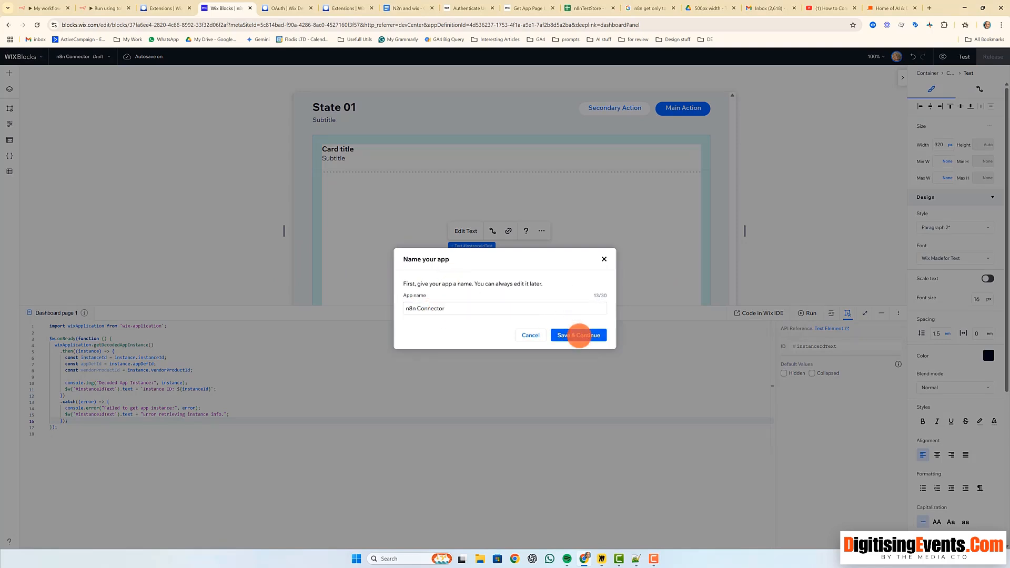
click(579, 336)
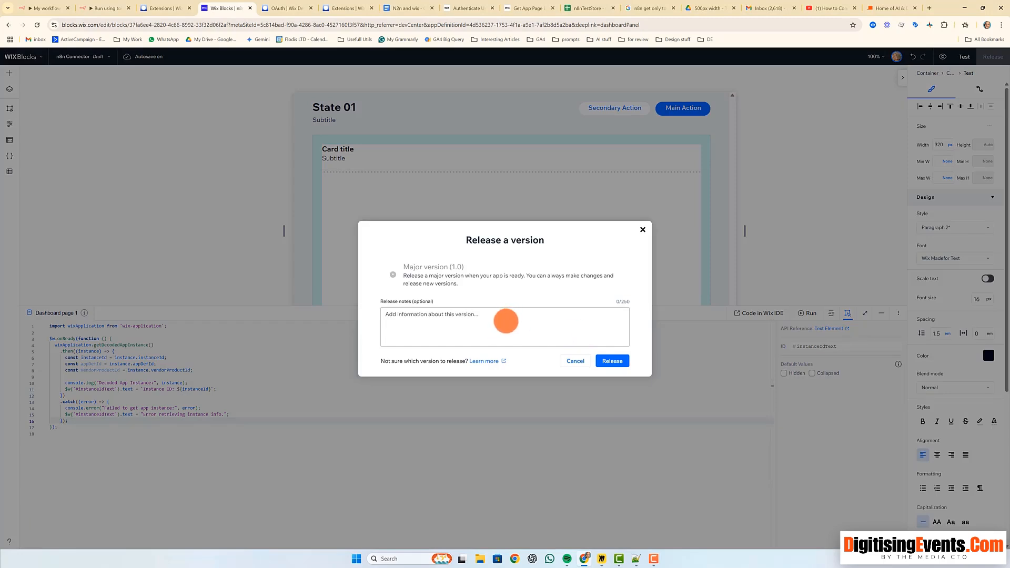
click(505, 321)
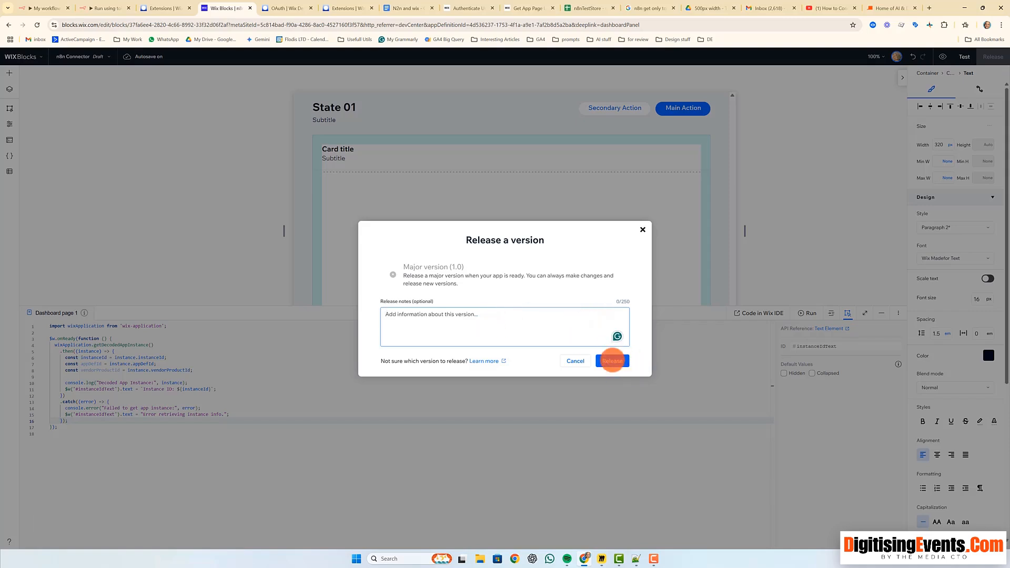
click(612, 361)
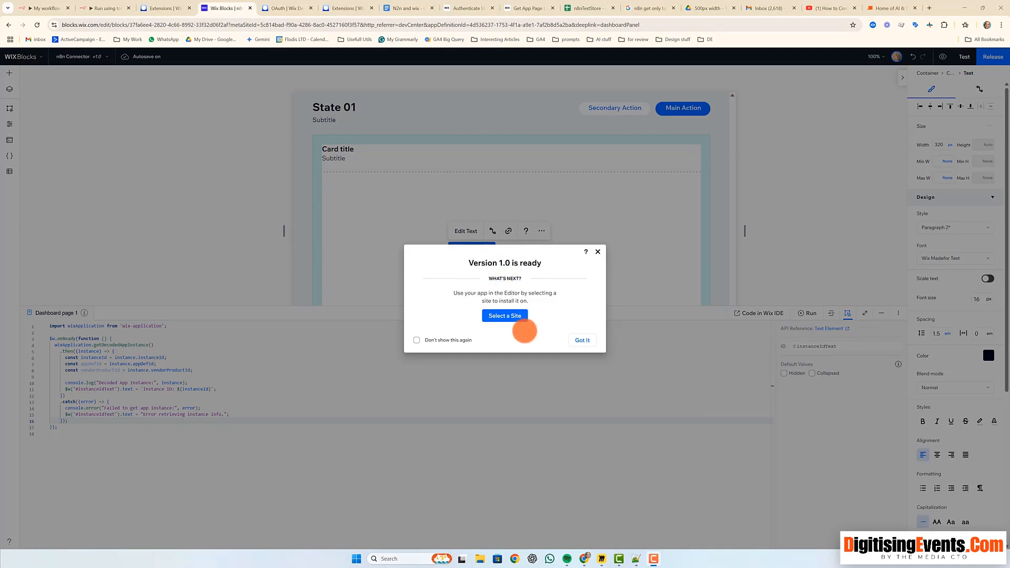
Install the released n8n Connector app on the Digitising Events site
click(516, 316)
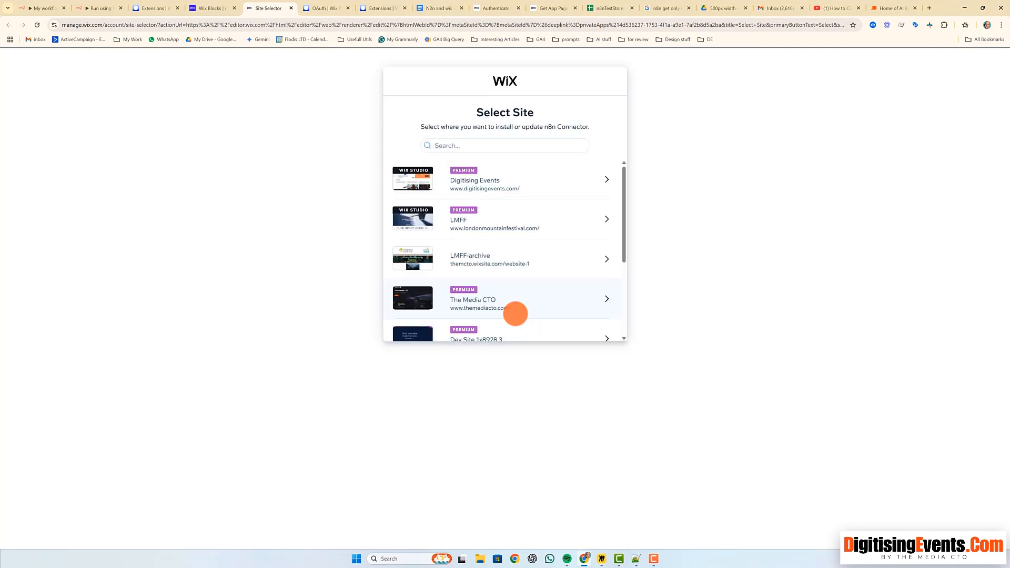
mouse_move(521, 191)
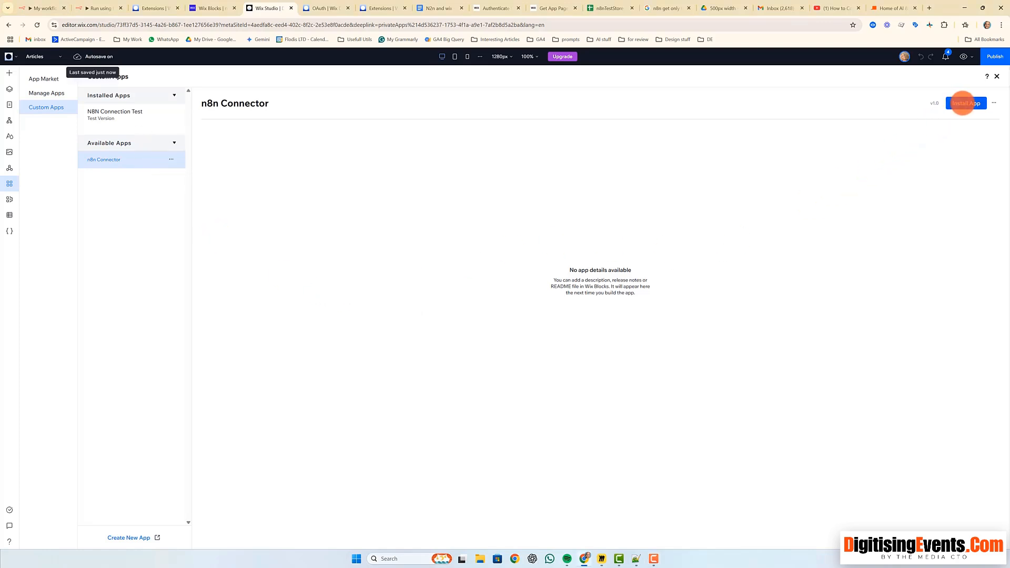
click(963, 103)
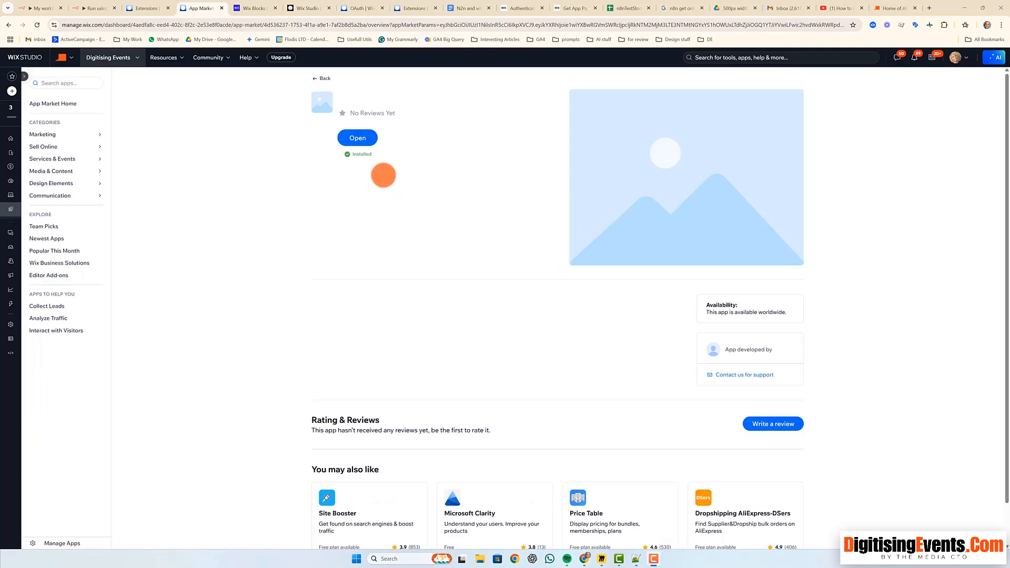
Open the n8n Connector app's page in the Digitising Events site dashboard and highlight the displayed instance ID
click(129, 59)
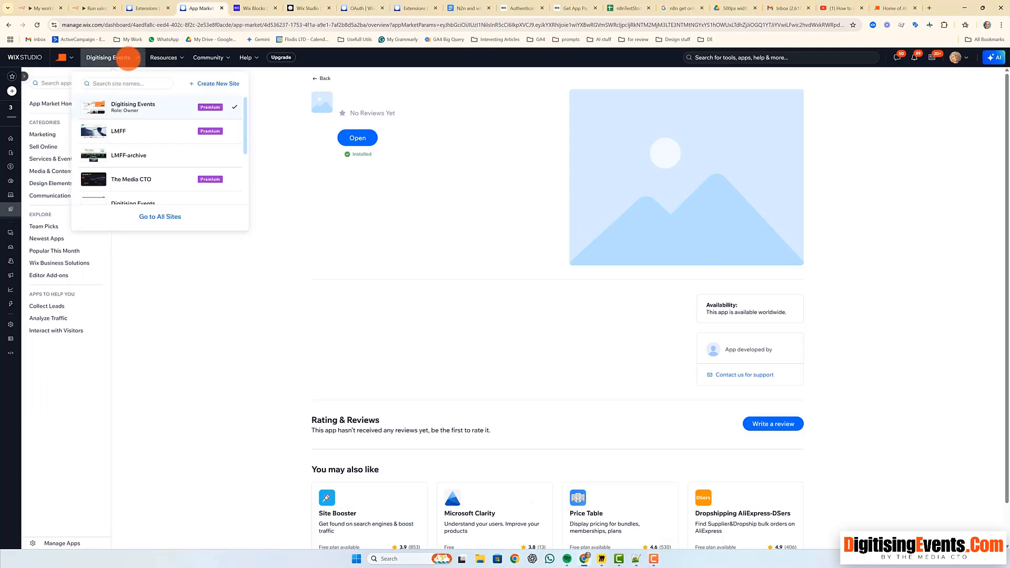
click(115, 105)
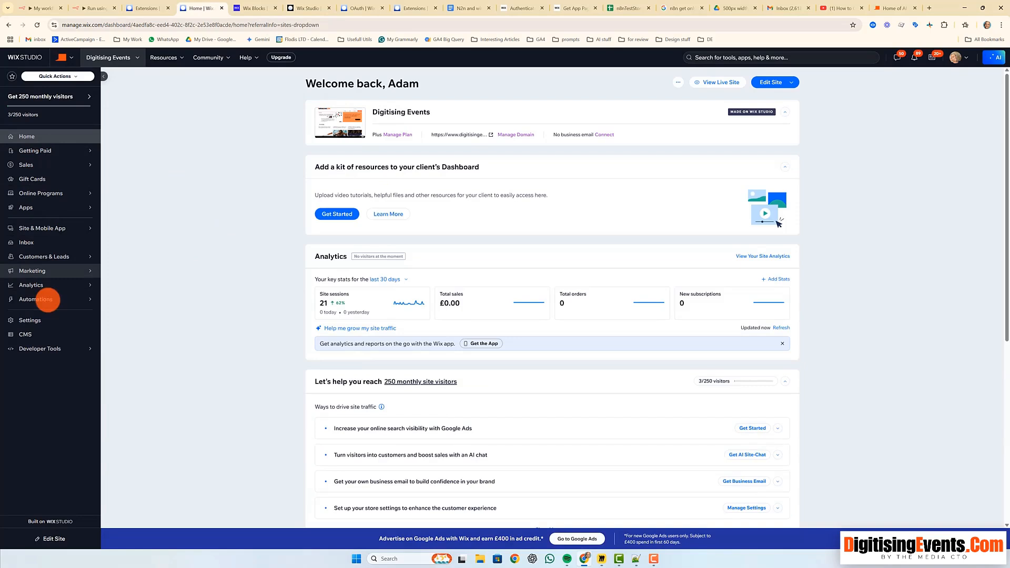
mouse_move(68, 208)
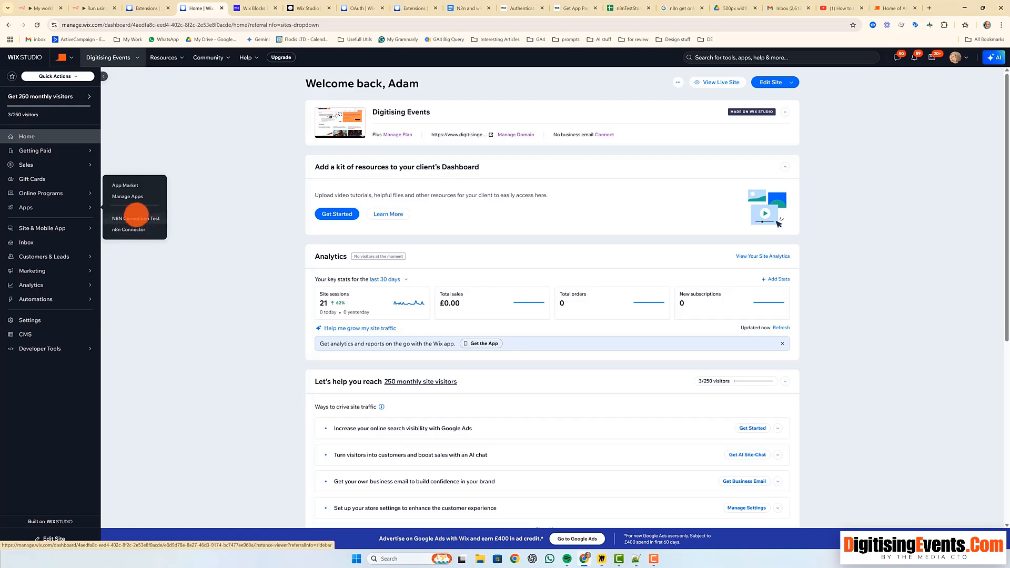
click(134, 230)
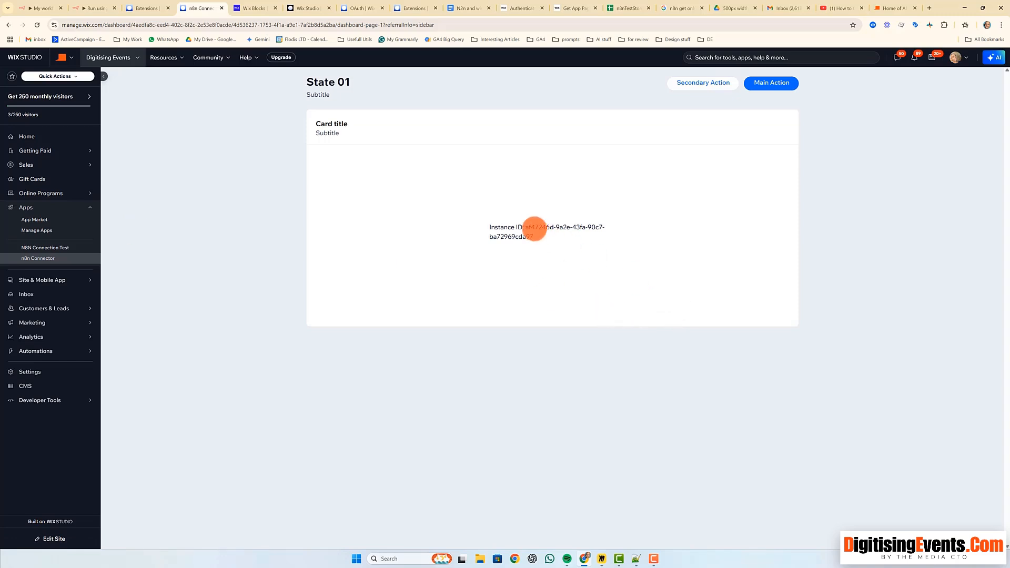
drag(525, 227, 535, 236)
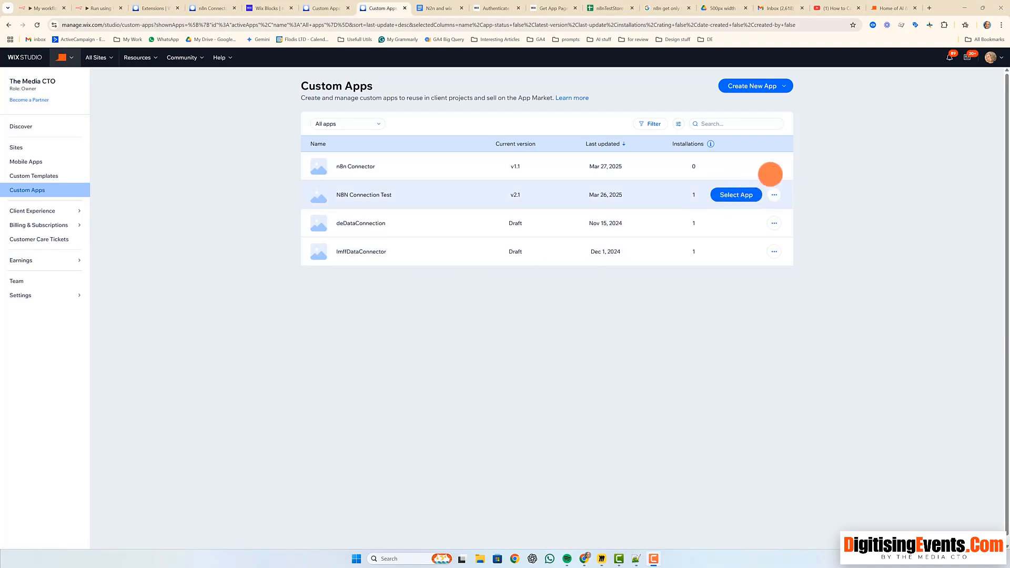
Open the n8n Connector app's dashboard from the custom apps list and view its OAuth settings
mouse_move(774, 166)
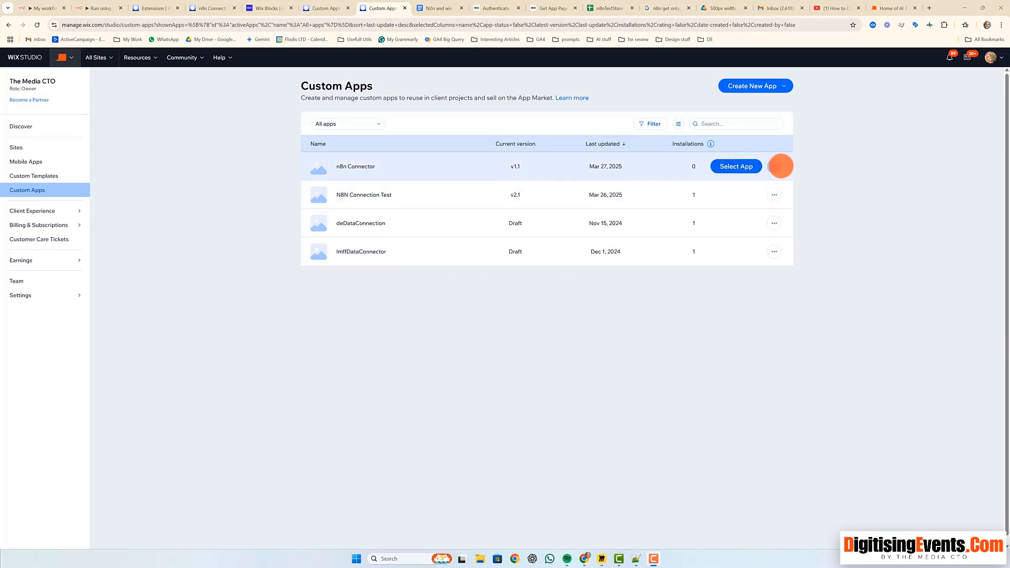
click(774, 166)
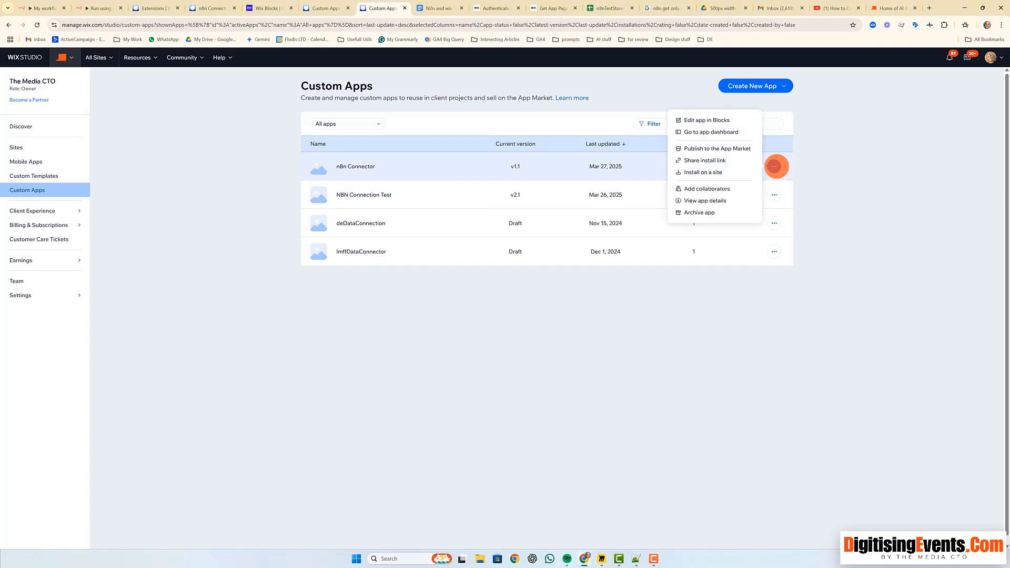
click(732, 132)
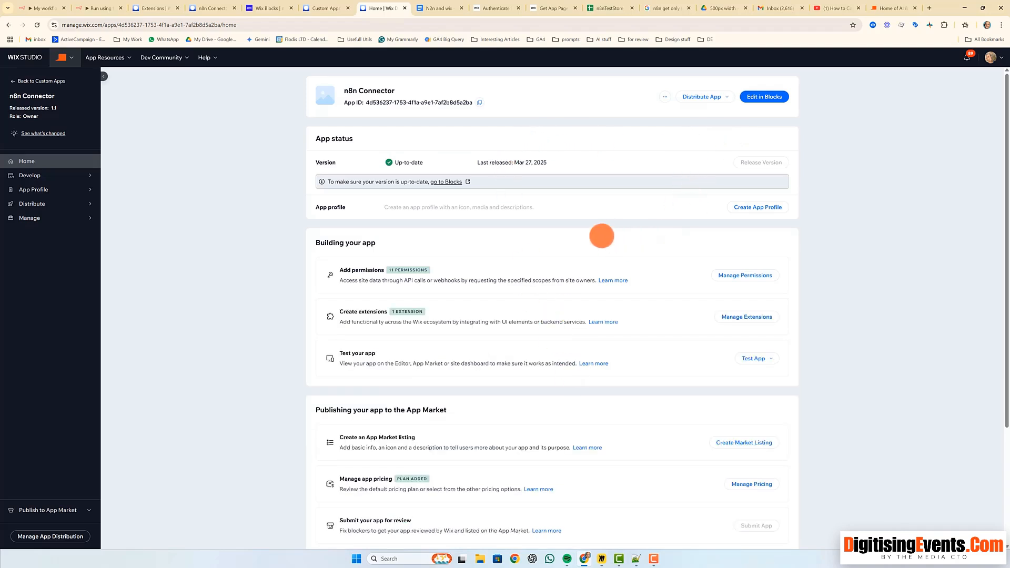
mouse_move(30, 175)
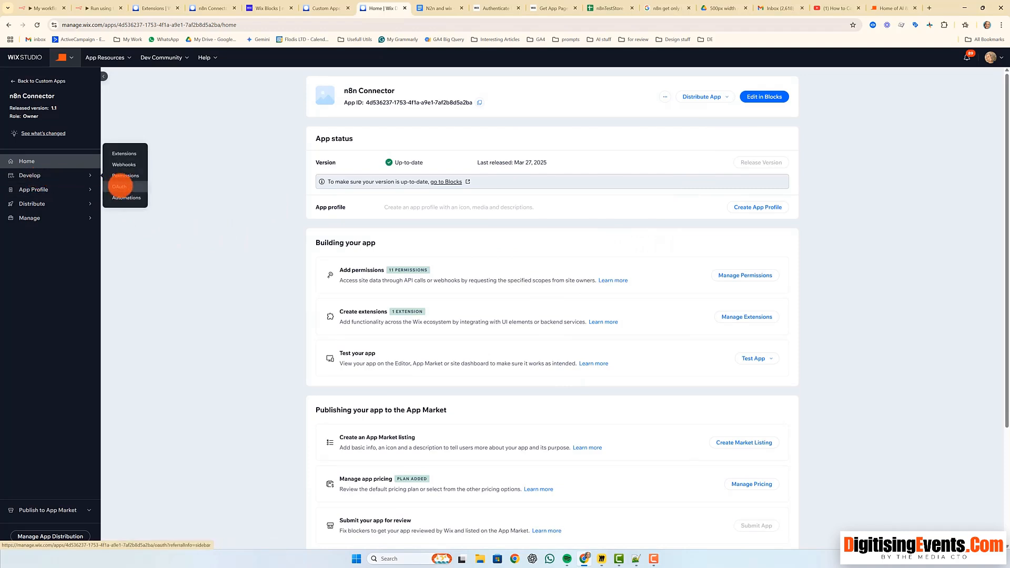
click(120, 187)
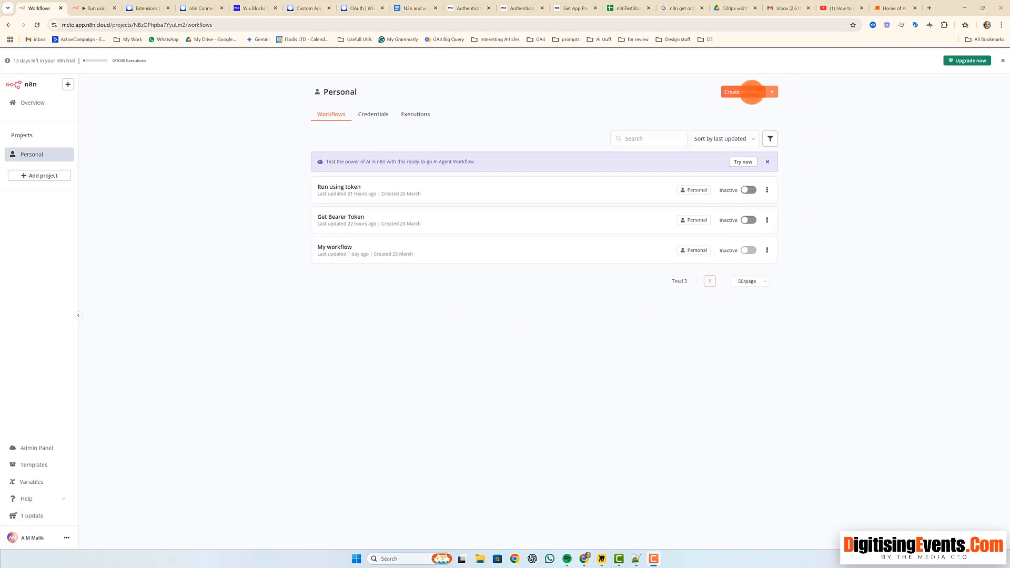
Create a new n8n workflow and add an HTTP Request node after its manual trigger
click(752, 92)
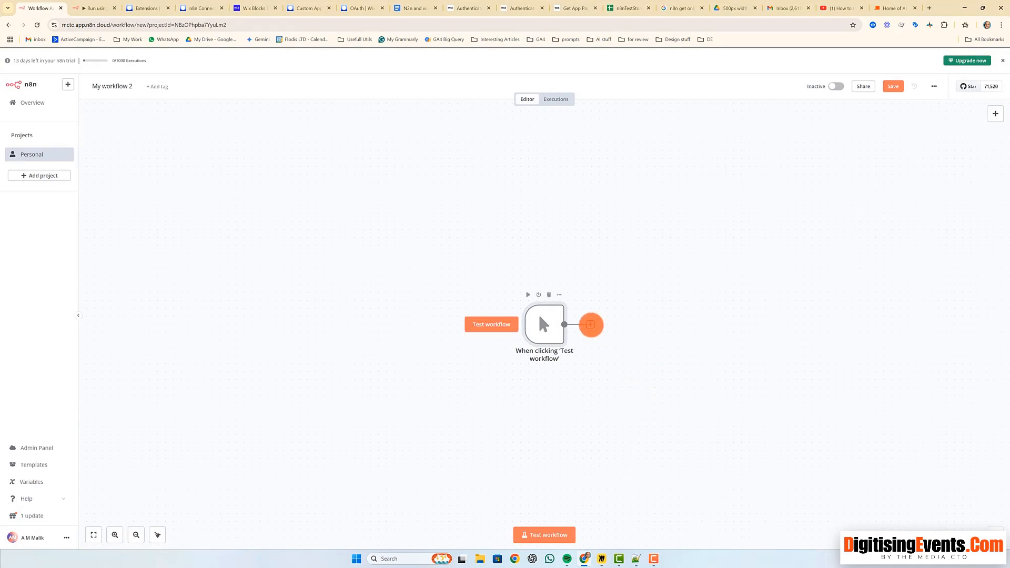
click(591, 325)
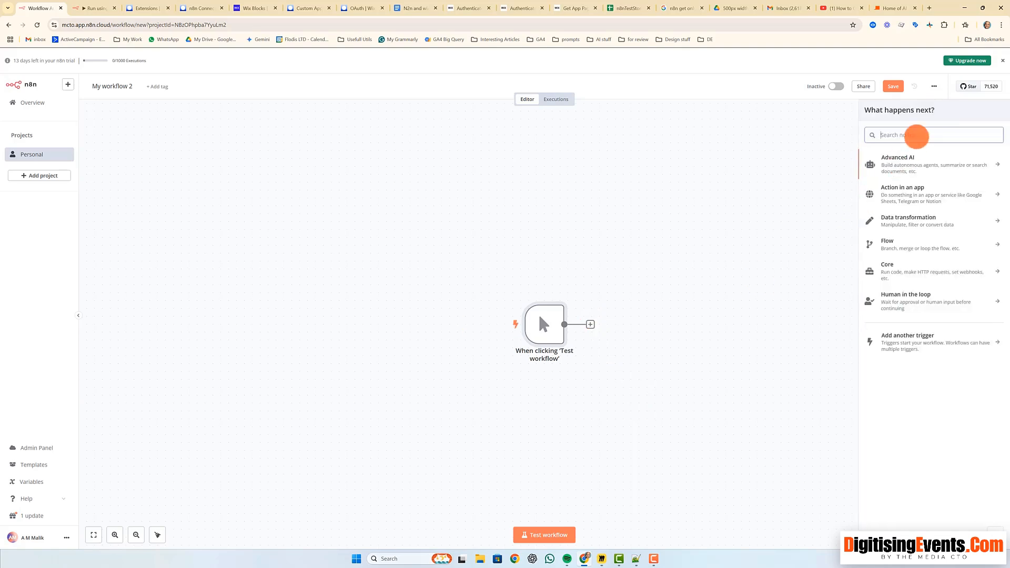
text(htt)
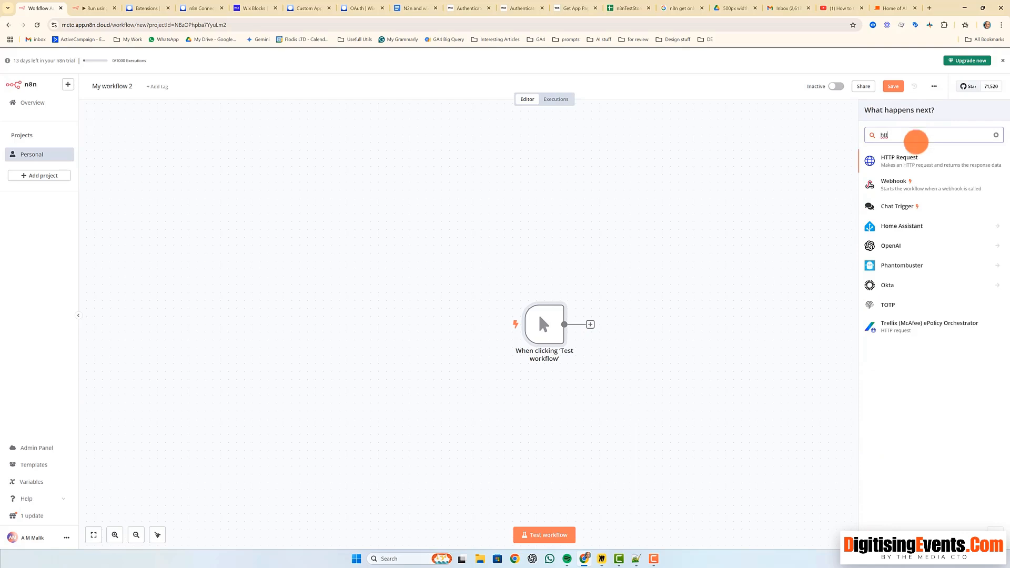
click(918, 160)
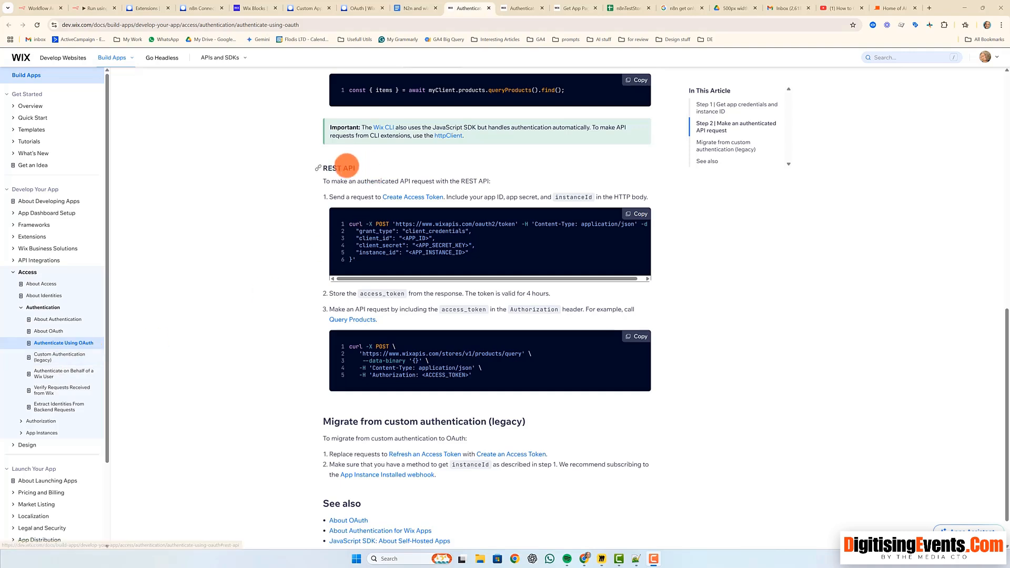
Copy the Create Access Token cURL sample from the Wix REST API documentation and import it into the HTTP Request node
drag(362, 181, 462, 180)
click(484, 180)
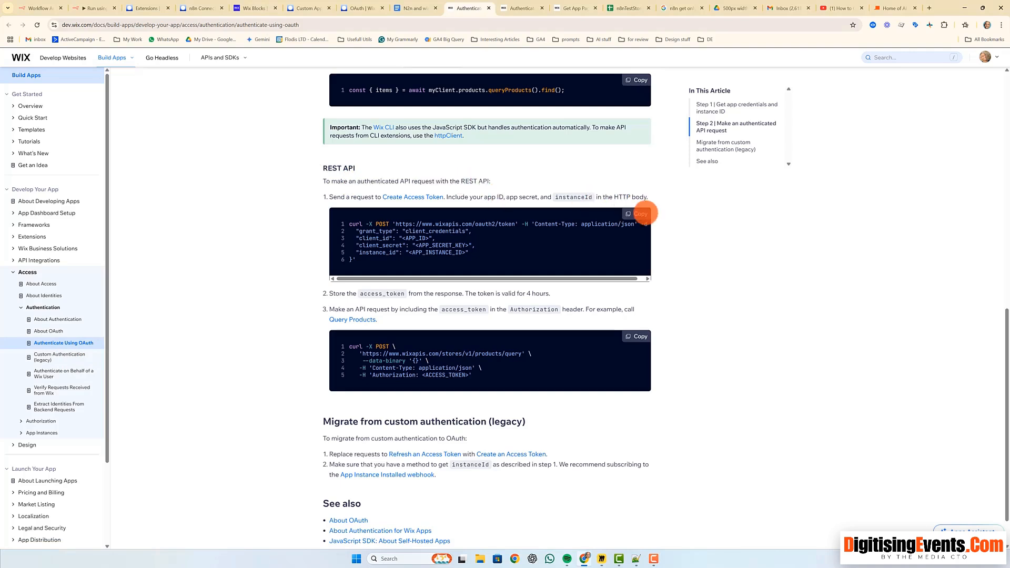
click(643, 213)
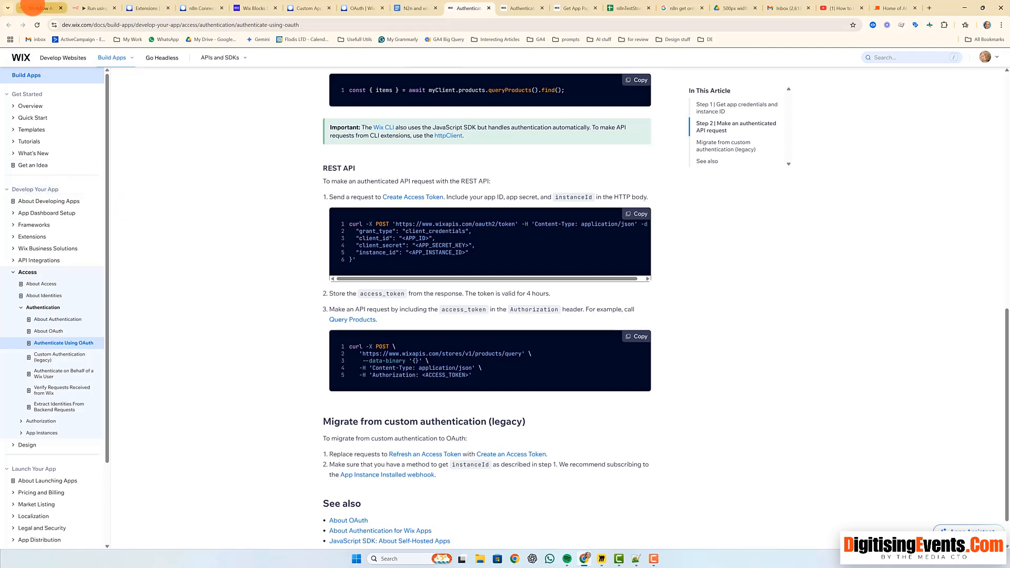
click(32, 7)
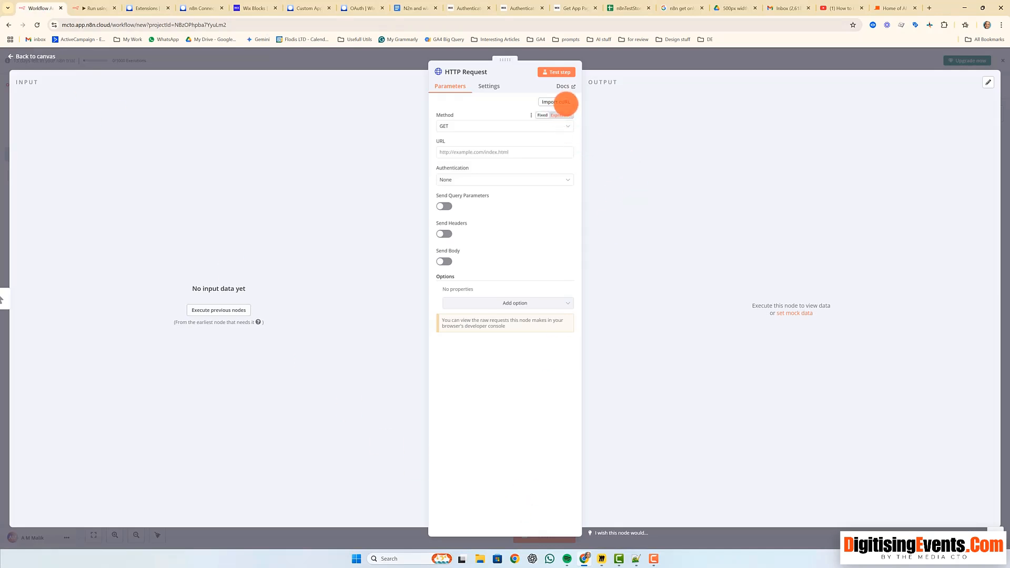
click(561, 101)
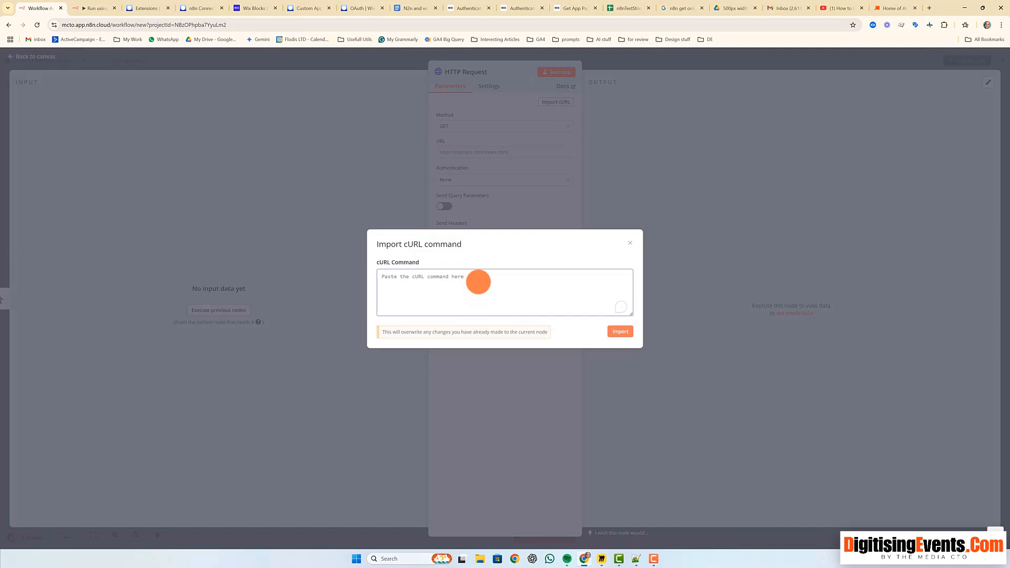
key(ctrl+v)
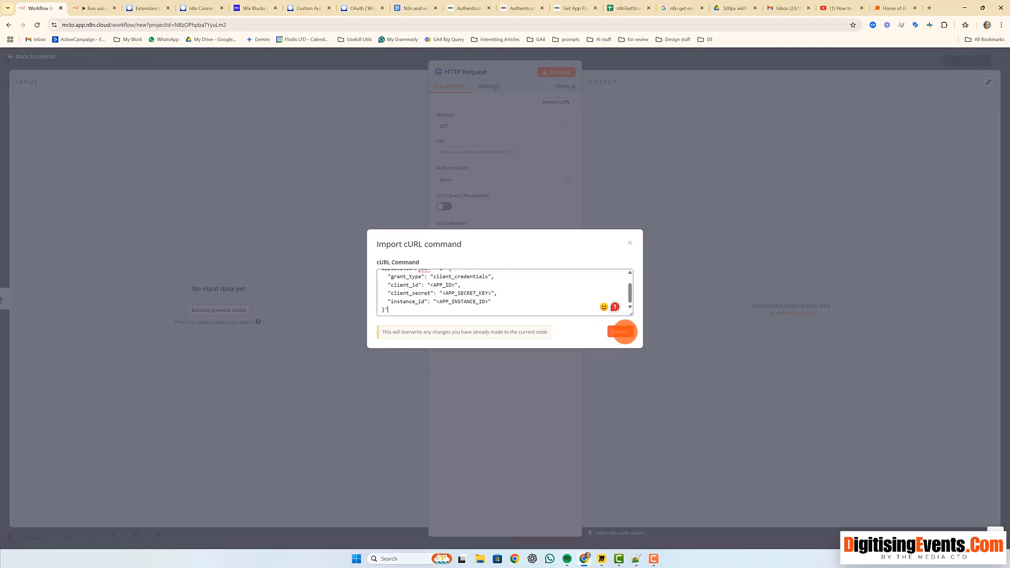
click(622, 332)
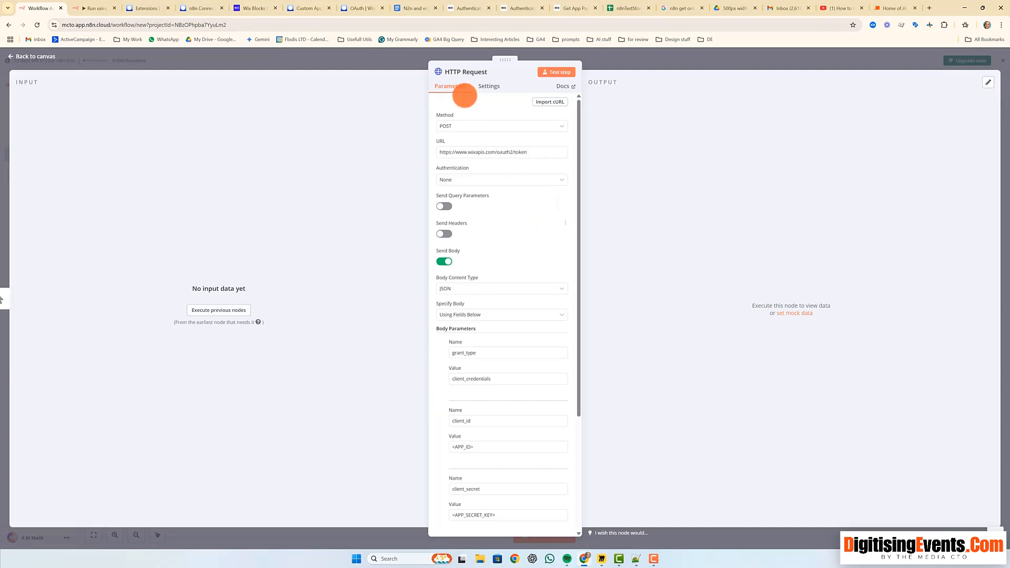
scroll(531, 200, down, 1)
scroll(530, 200, up, 1)
scroll(531, 200, down, 5)
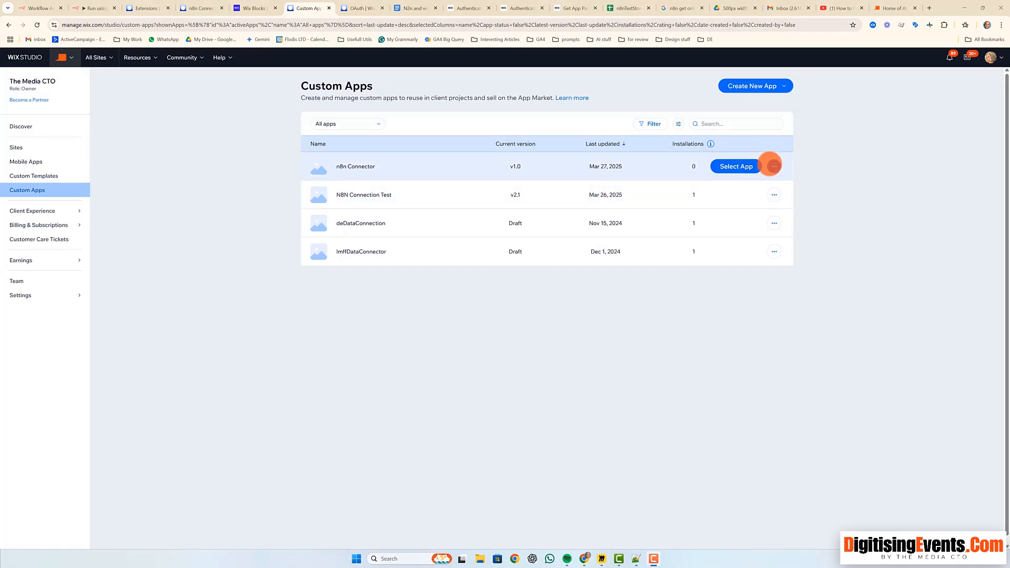
Copy the app ID from the n8n Connector's OAuth settings and replace the <APP_ID> placeholder in the node's client_id parameter
click(774, 167)
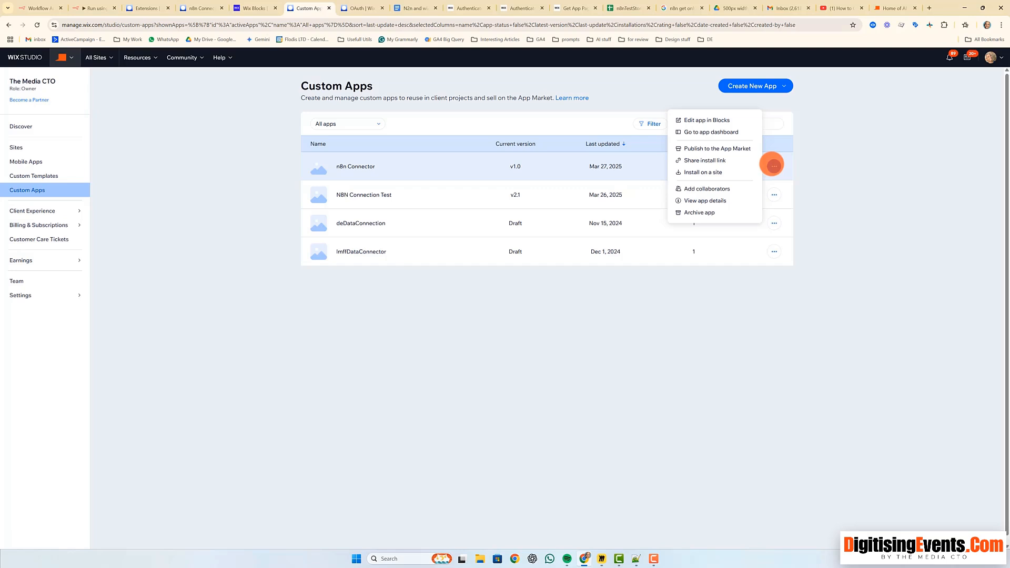
click(706, 129)
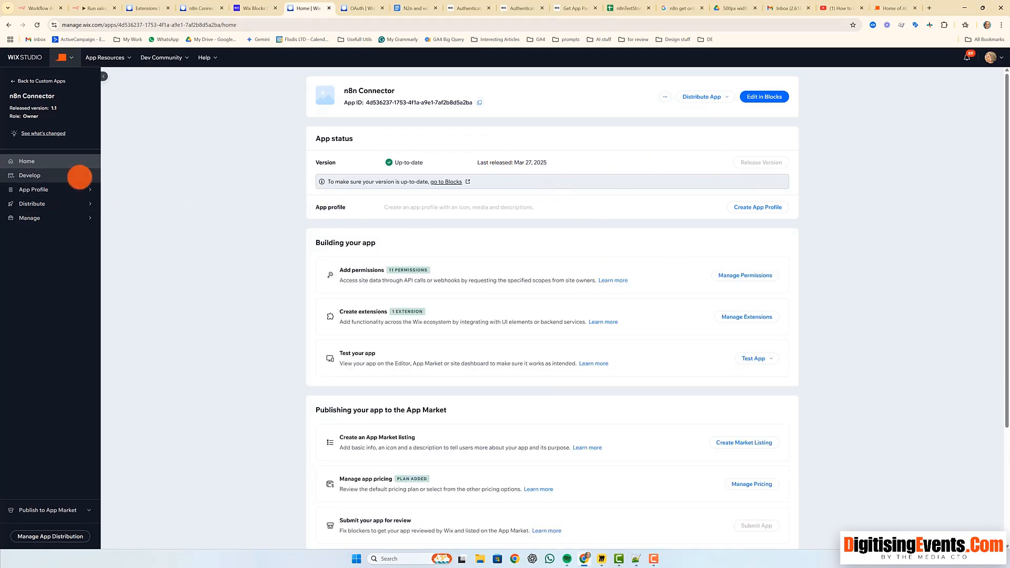
mouse_move(84, 187)
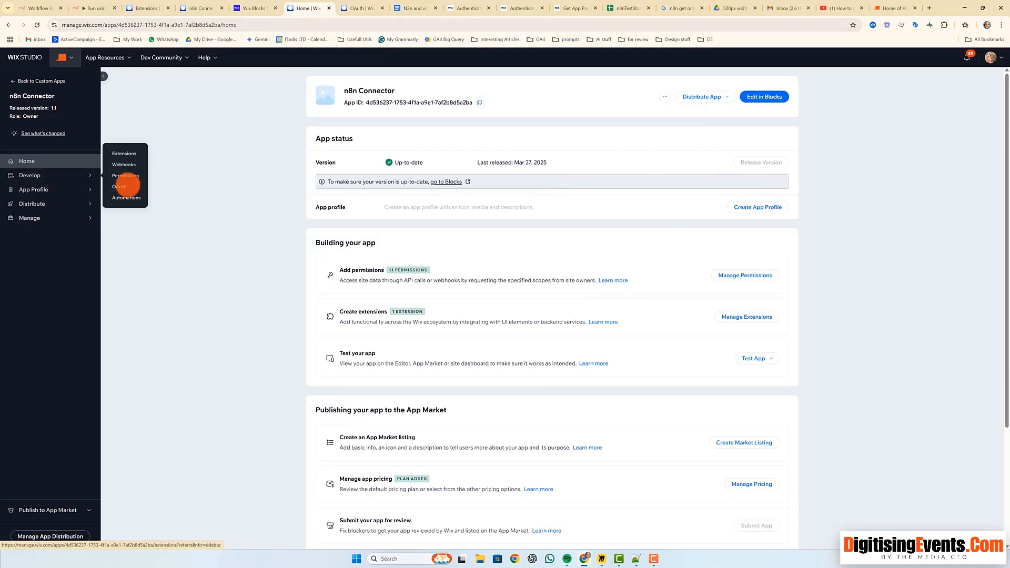
click(124, 186)
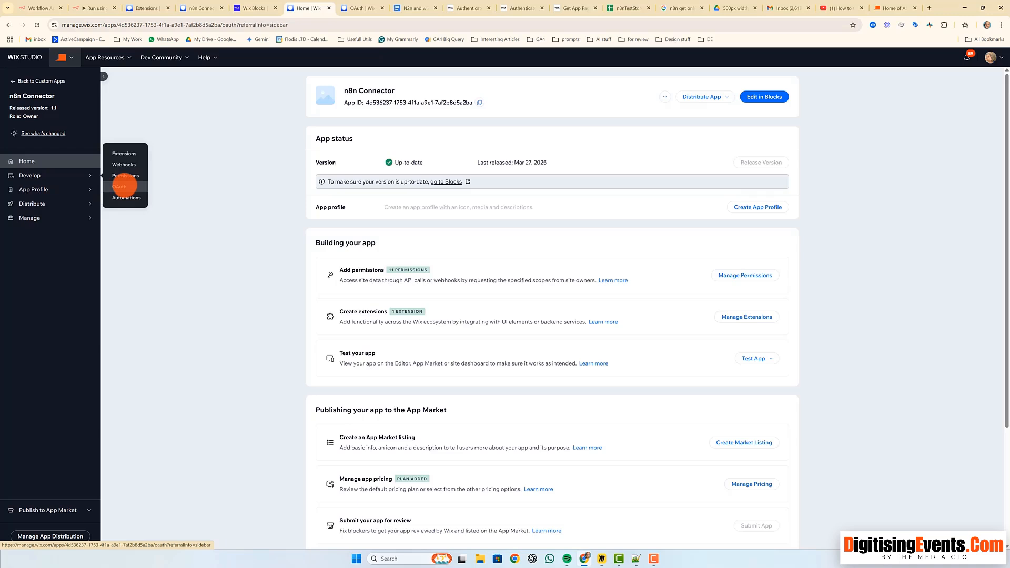
click(548, 183)
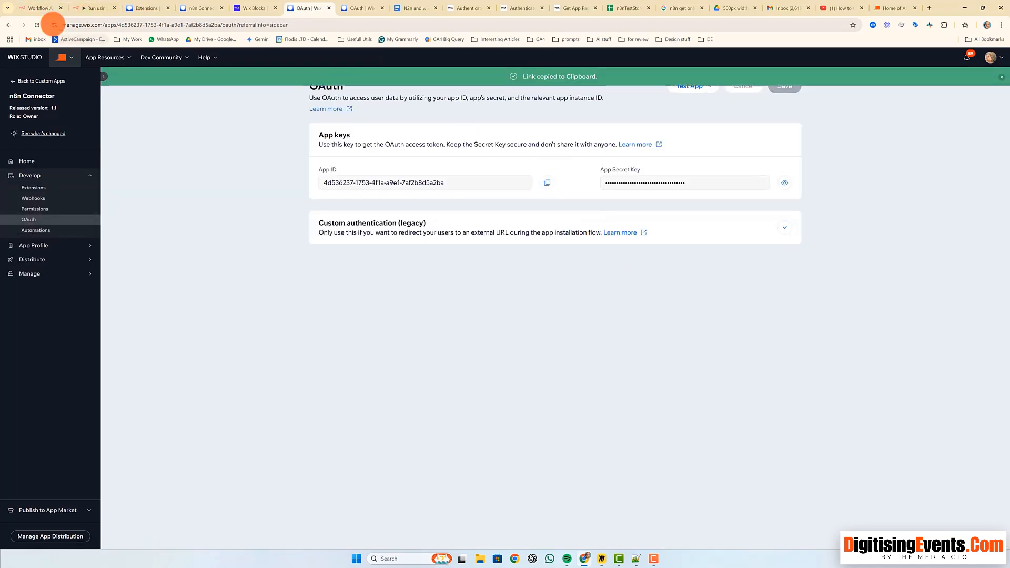
click(43, 8)
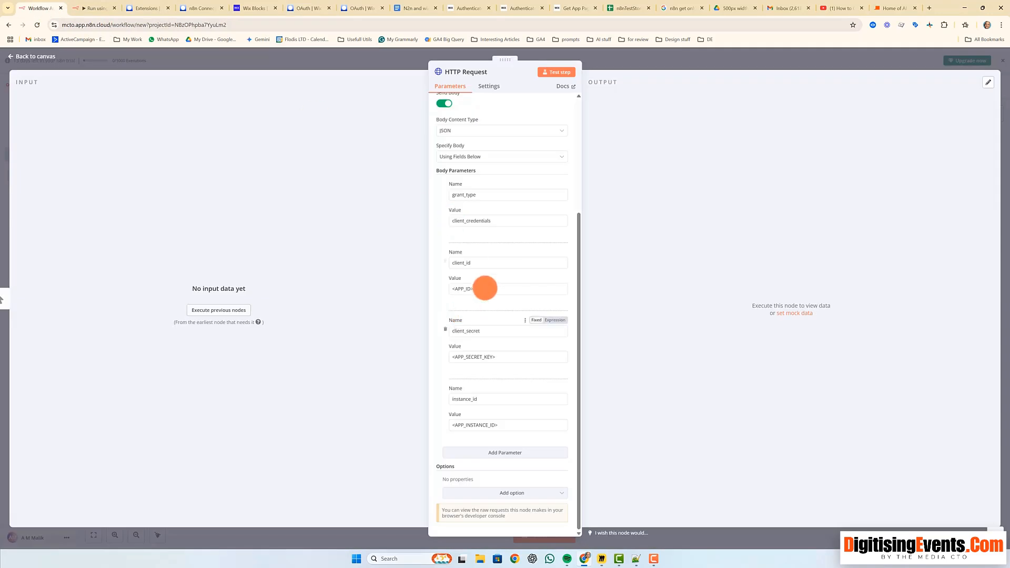
drag(485, 288, 436, 284)
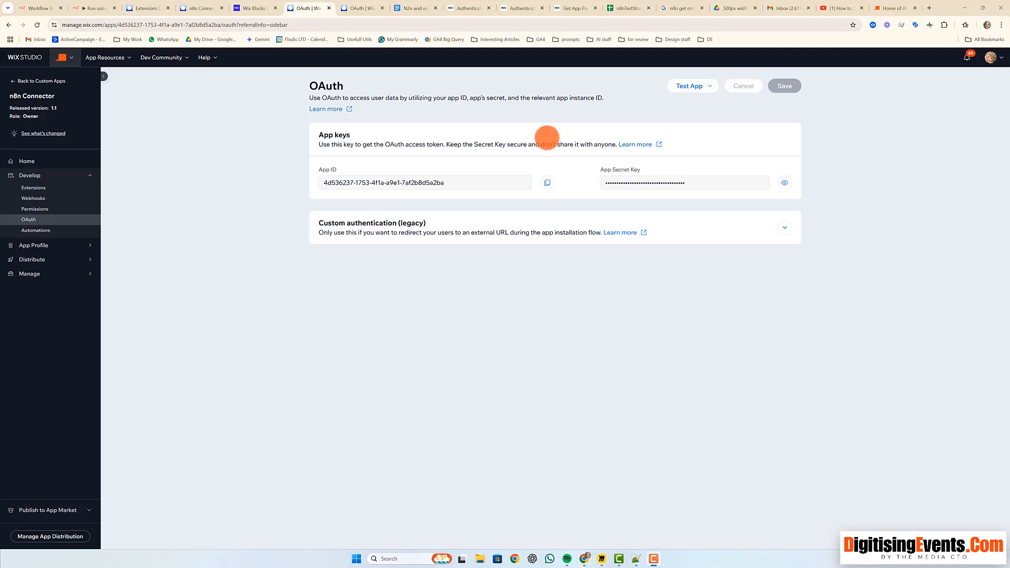
Reveal and copy the n8n Connector's app secret key, and replace the <APP_SECRET_KEY> placeholder in the HTTP Request node's client_secret parameter
click(782, 183)
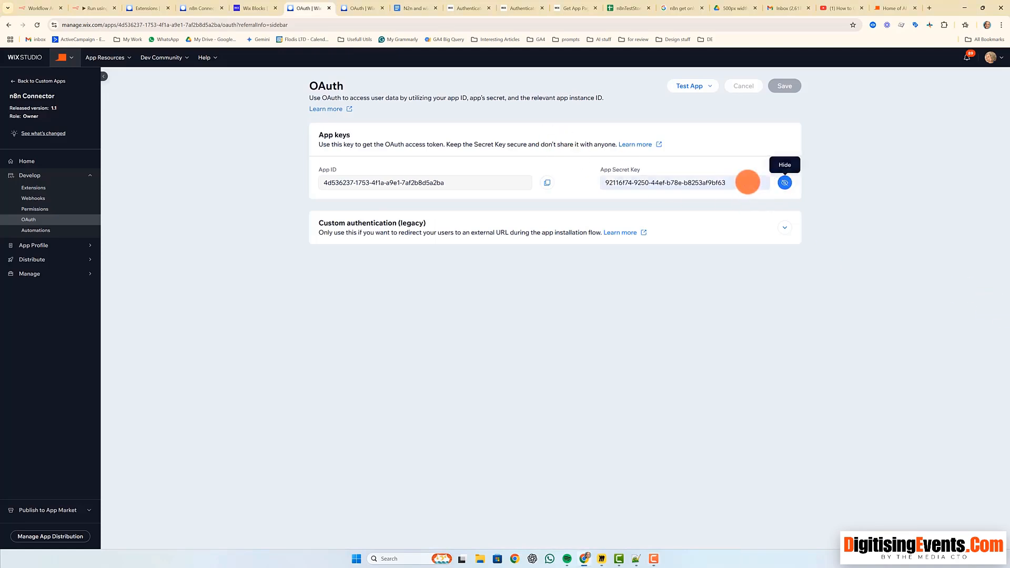
triple_click(729, 183)
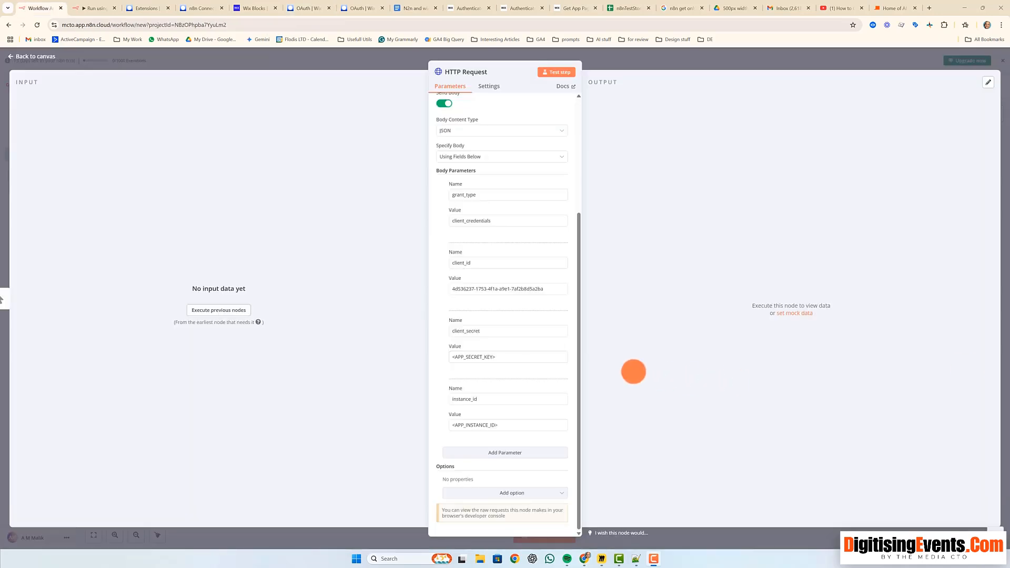
drag(500, 355, 445, 342)
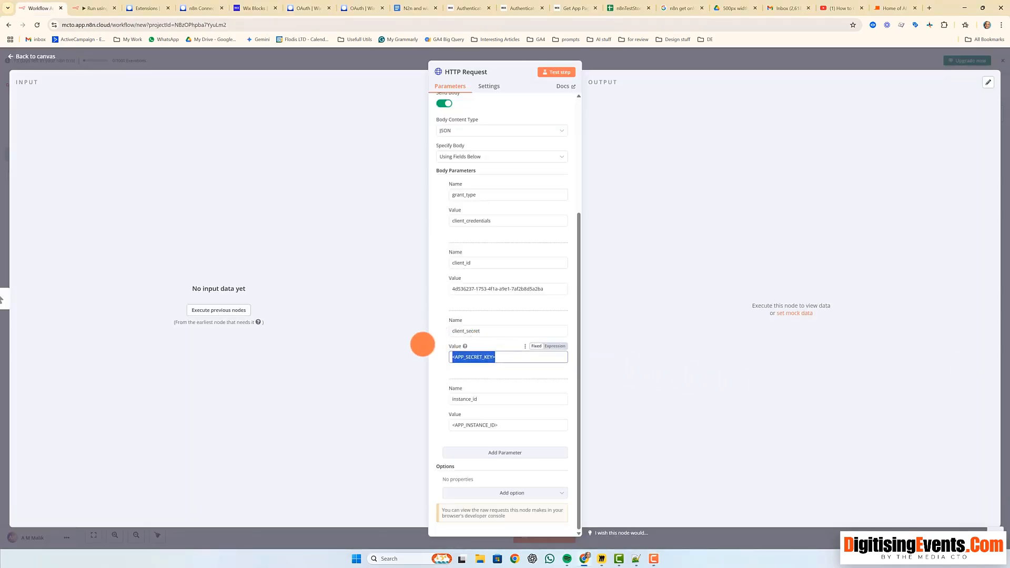
key(ctrl+v)
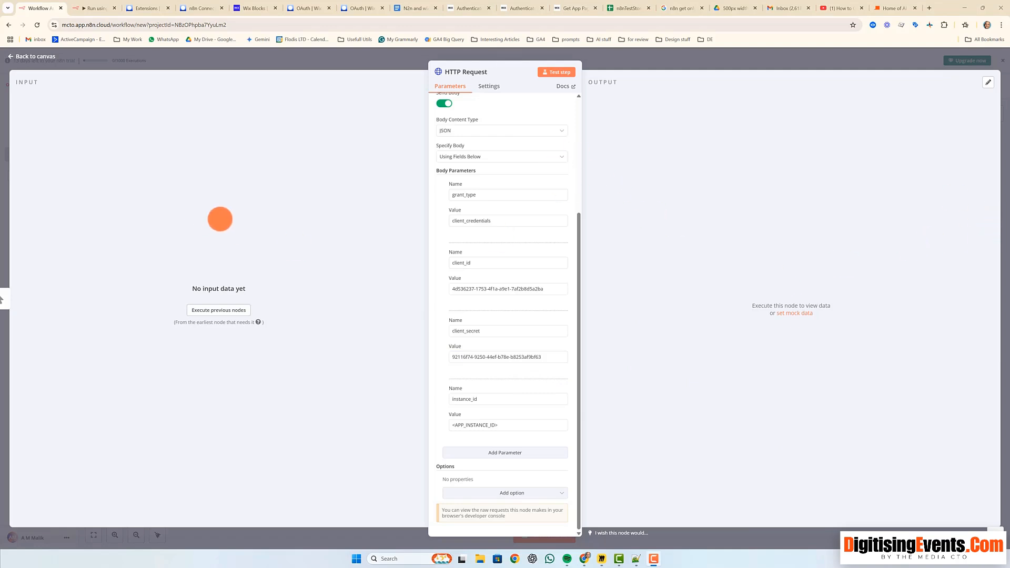
Copy the instance ID from the n8n Connector page in the Wix site dashboard and replace the <APP_INSTANCE_ID> placeholder in the instance_id parameter
click(147, 8)
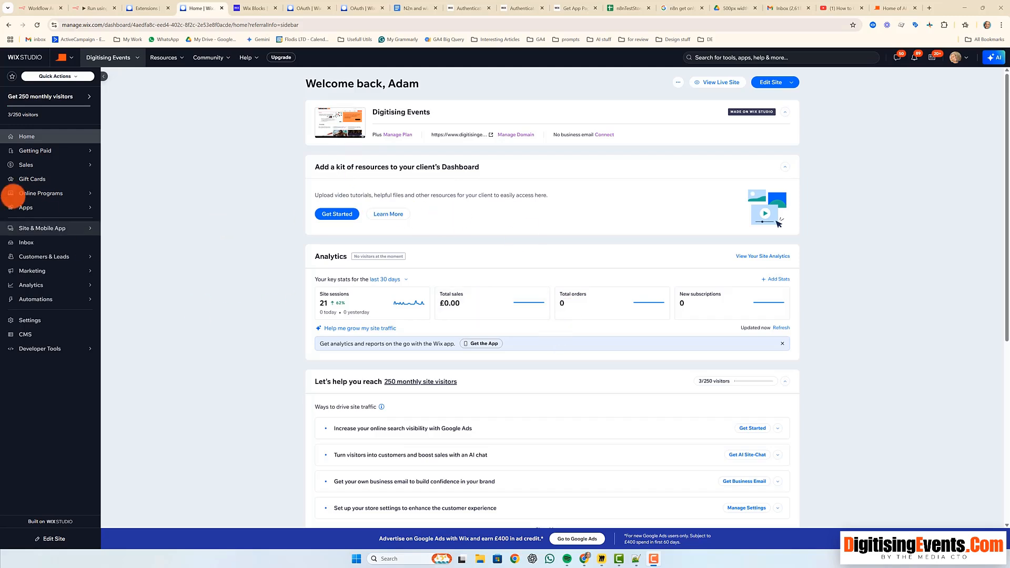
mouse_move(47, 210)
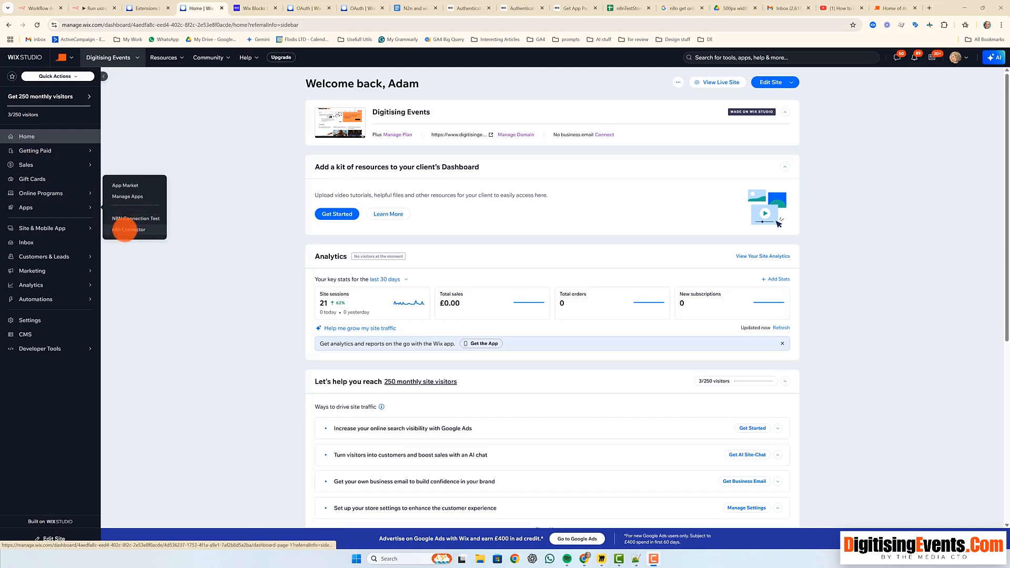
click(125, 230)
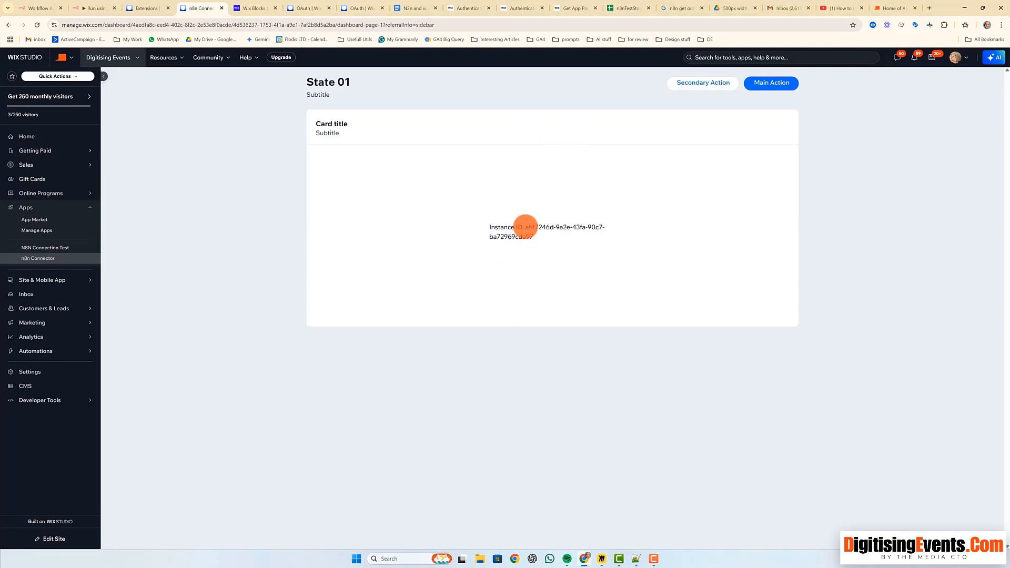
drag(525, 226, 532, 236)
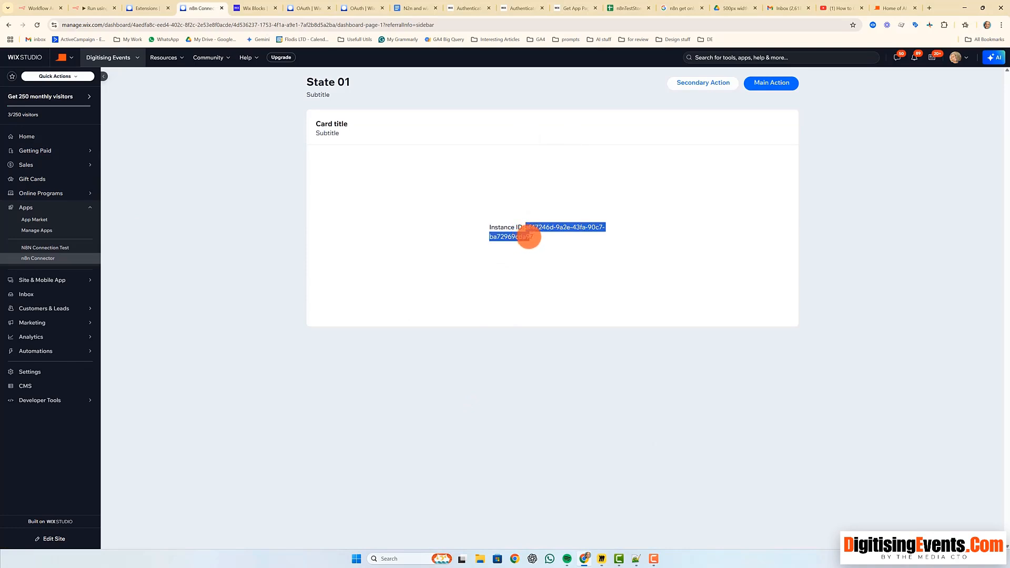
click(526, 227)
drag(525, 227, 535, 235)
right_click(527, 236)
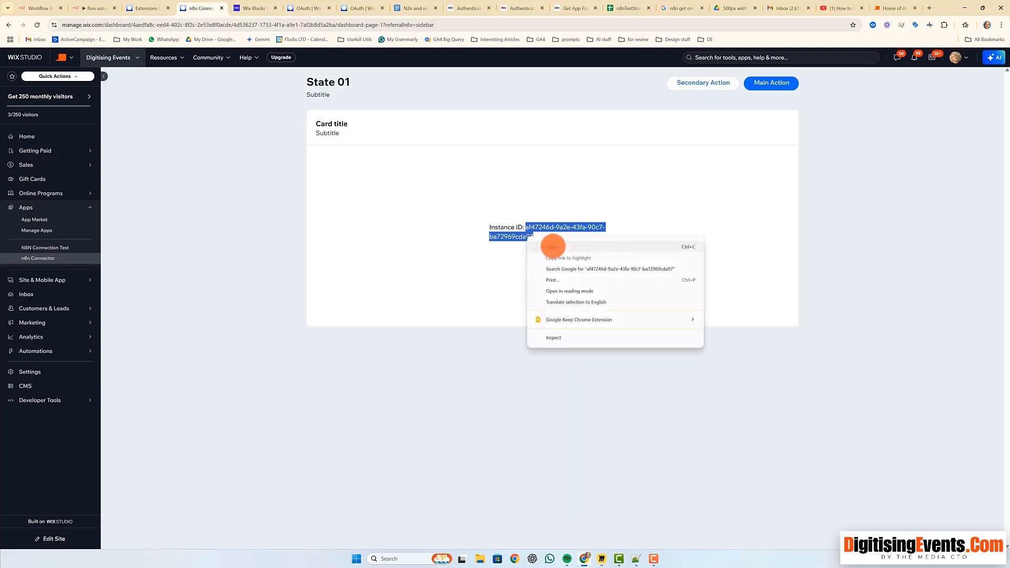
click(551, 242)
click(47, 7)
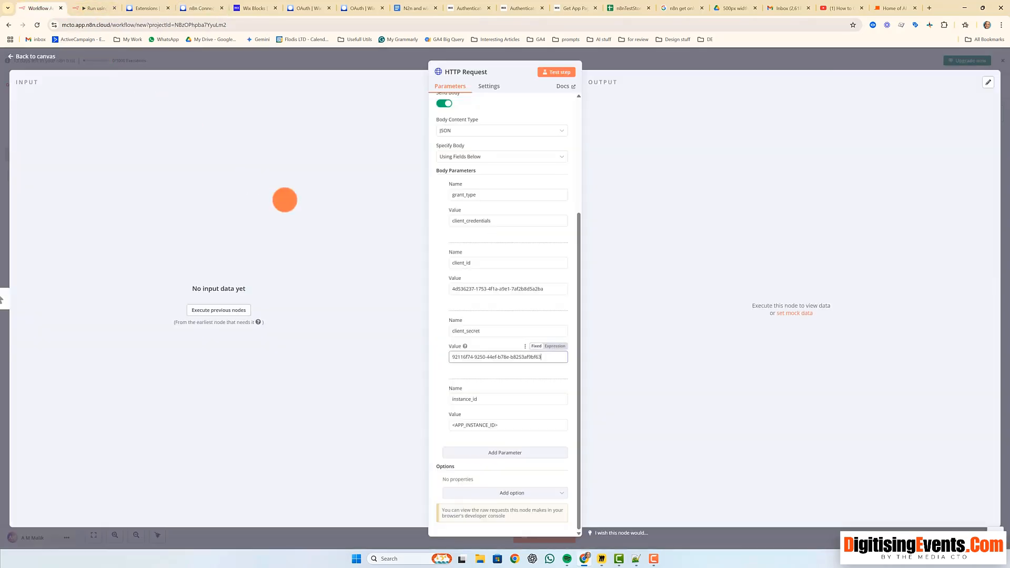
drag(506, 425, 431, 422)
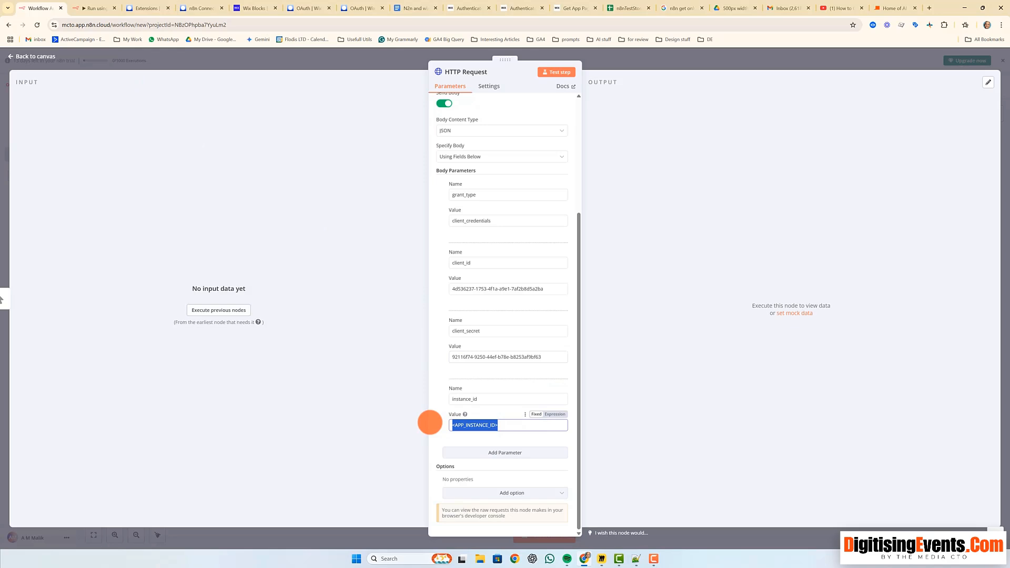
key(ctrl+v)
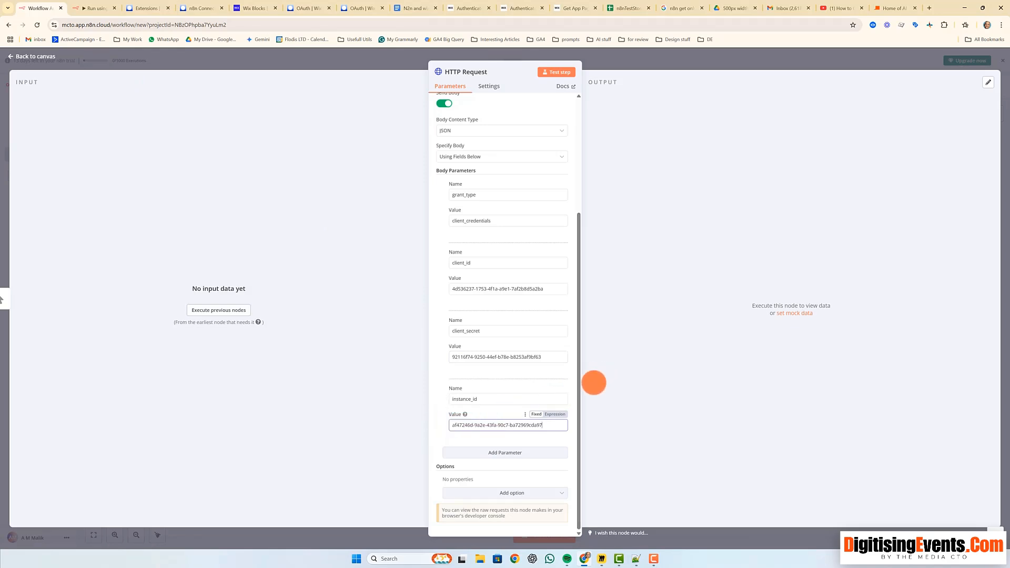
Test the HTTP Request node and inspect the access_token value in its output
click(558, 72)
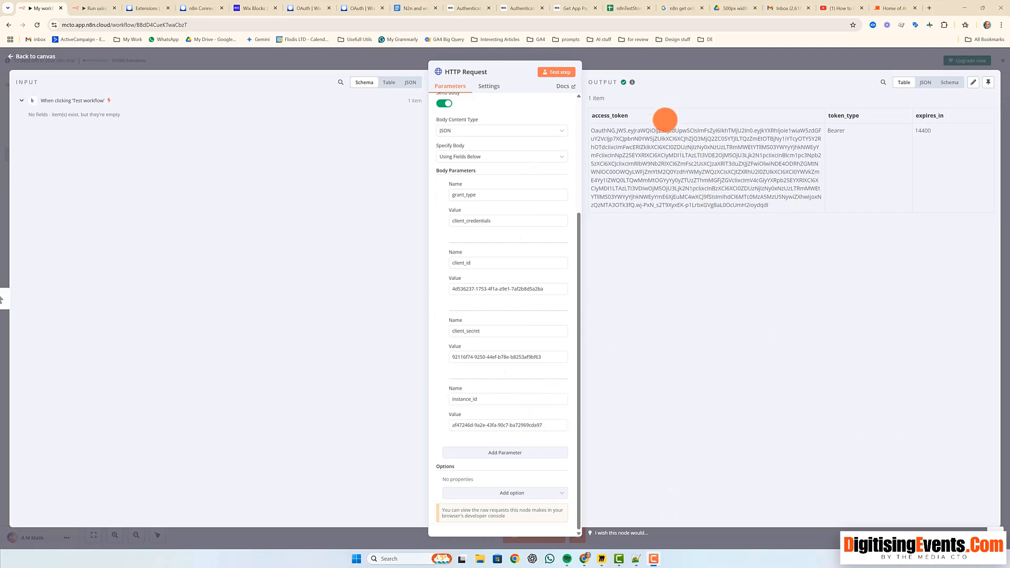
drag(599, 129, 778, 205)
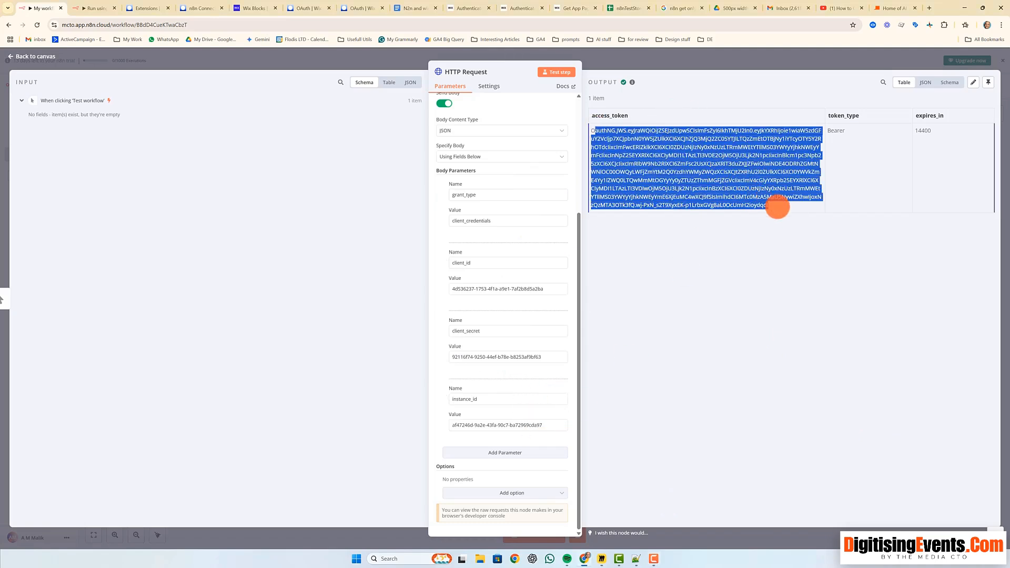
click(743, 286)
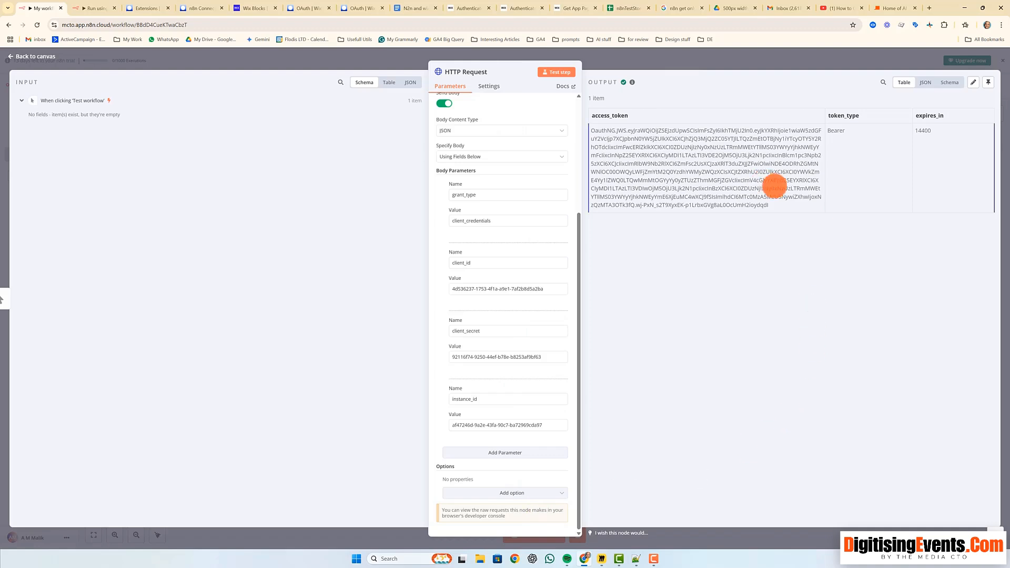
drag(776, 206, 590, 129)
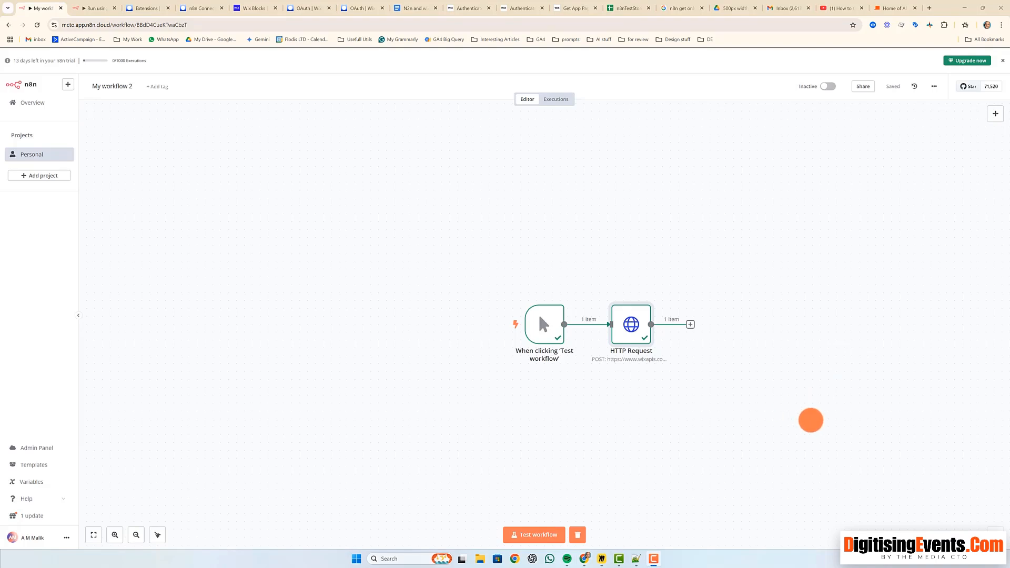
Rename the HTTP Request node as Bearer Token
right_click(786, 419)
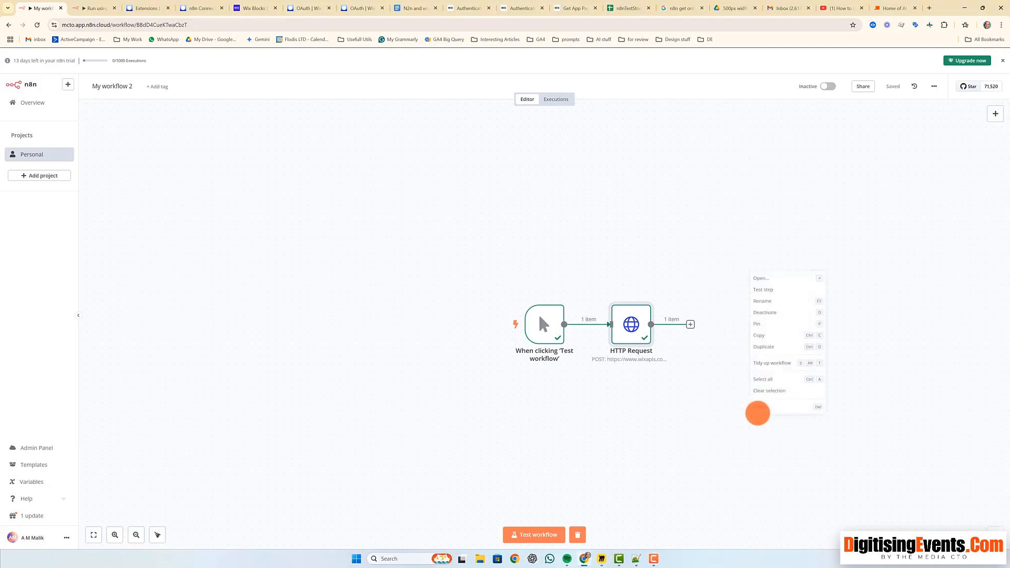
mouse_move(701, 399)
mouse_down()
mouse_move(663, 372)
mouse_move(683, 405)
mouse_up()
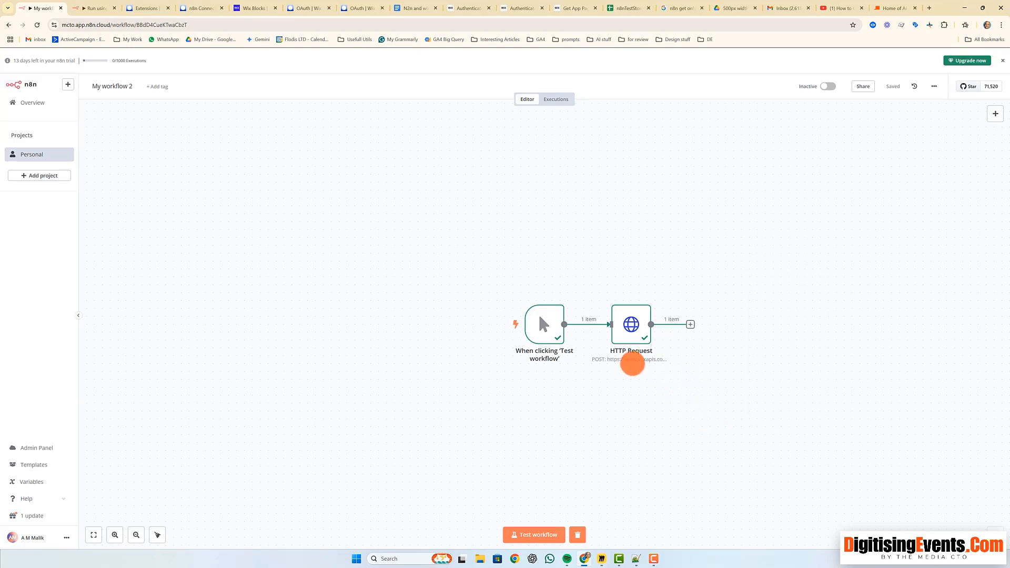
click(646, 295)
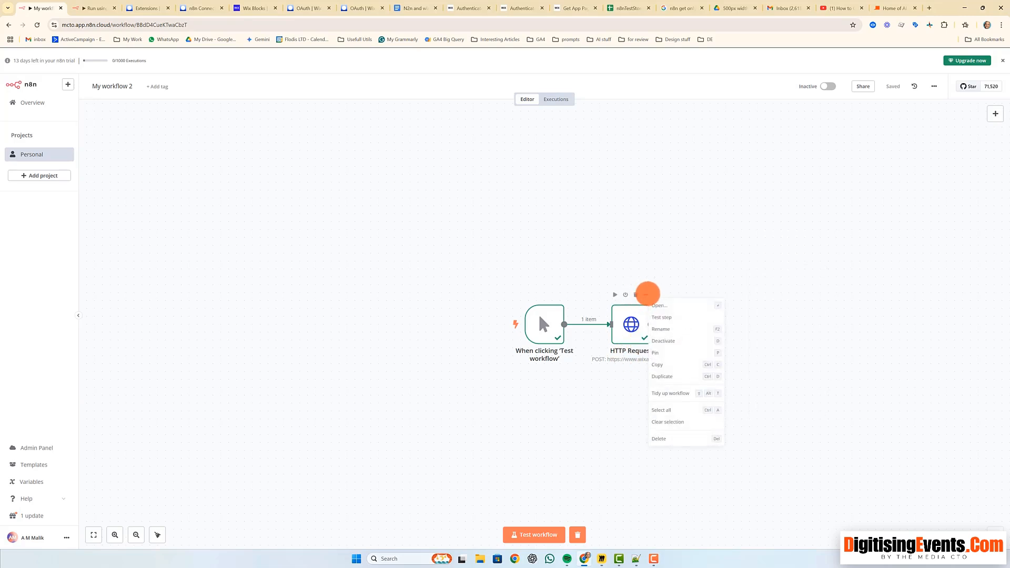
click(662, 328)
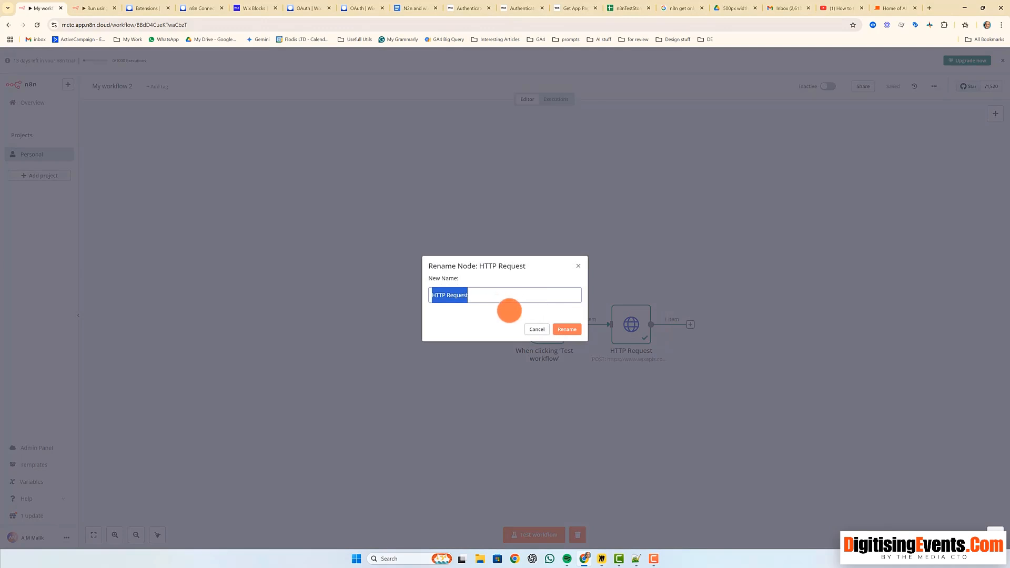
text(Brea)
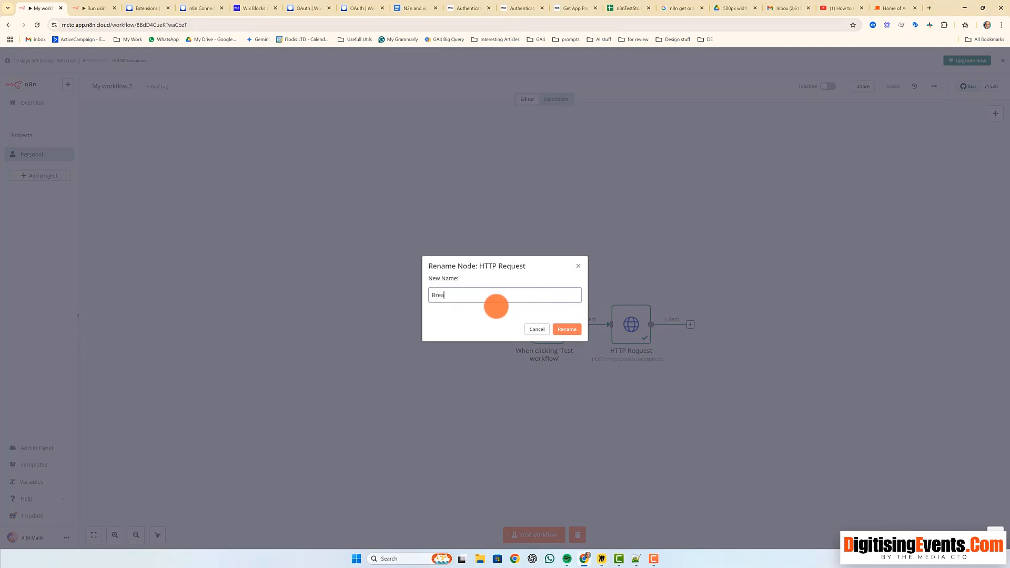
text(rer ~Token)
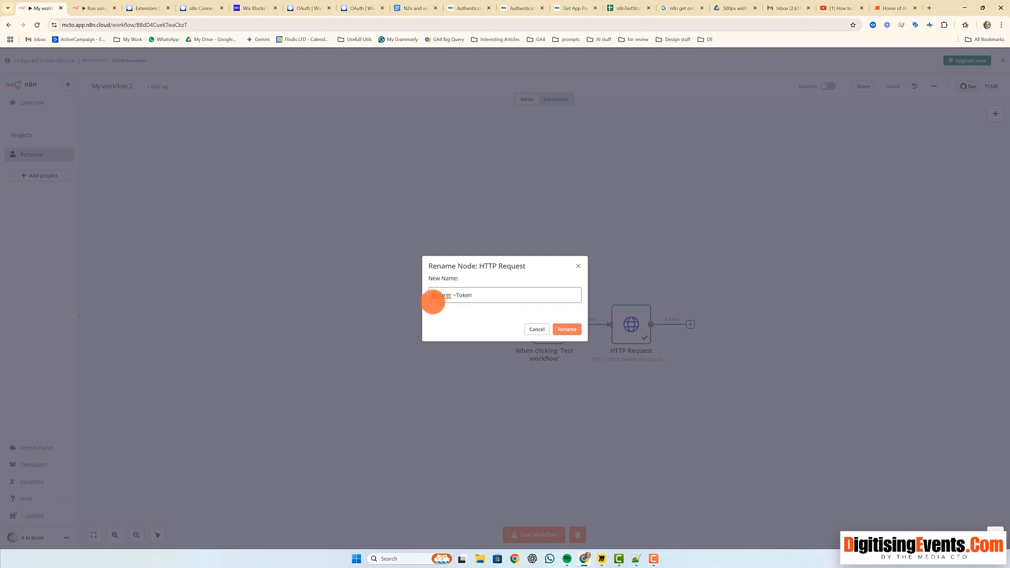
right_click(441, 295)
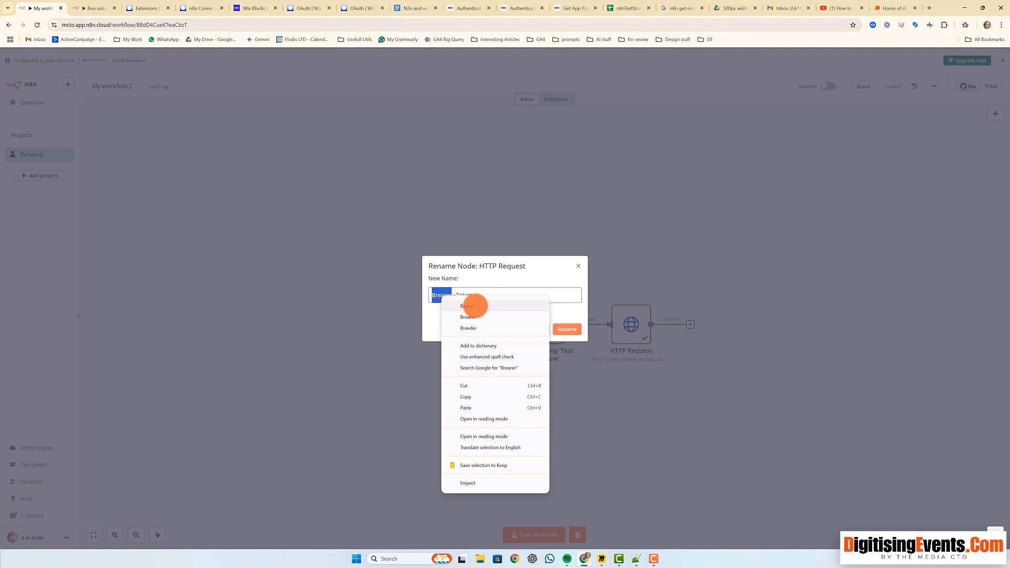
click(473, 305)
click(457, 295)
key(BackSpace)
click(568, 330)
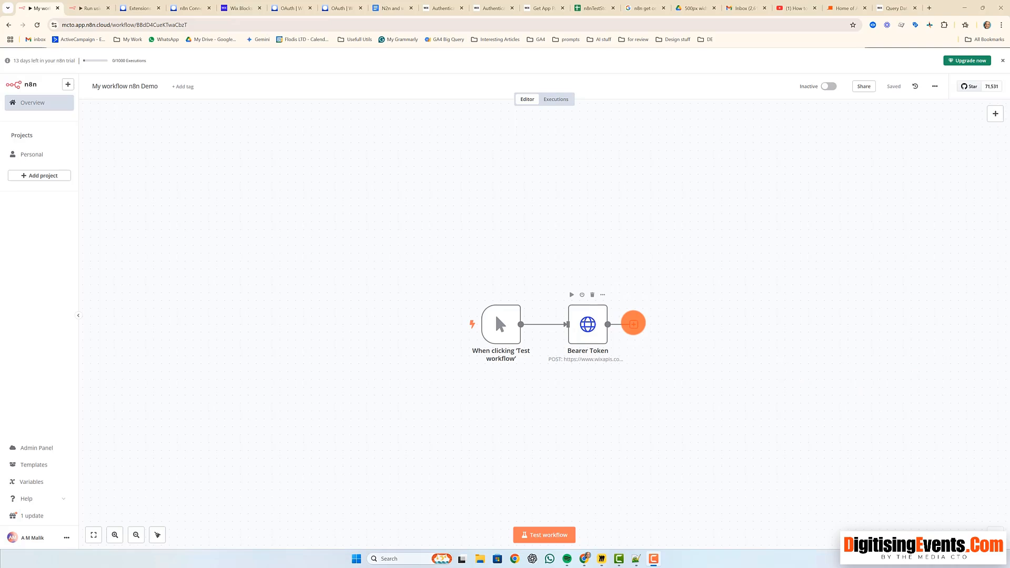
Add a new HTTP Request node after the Bearer Token node
click(634, 324)
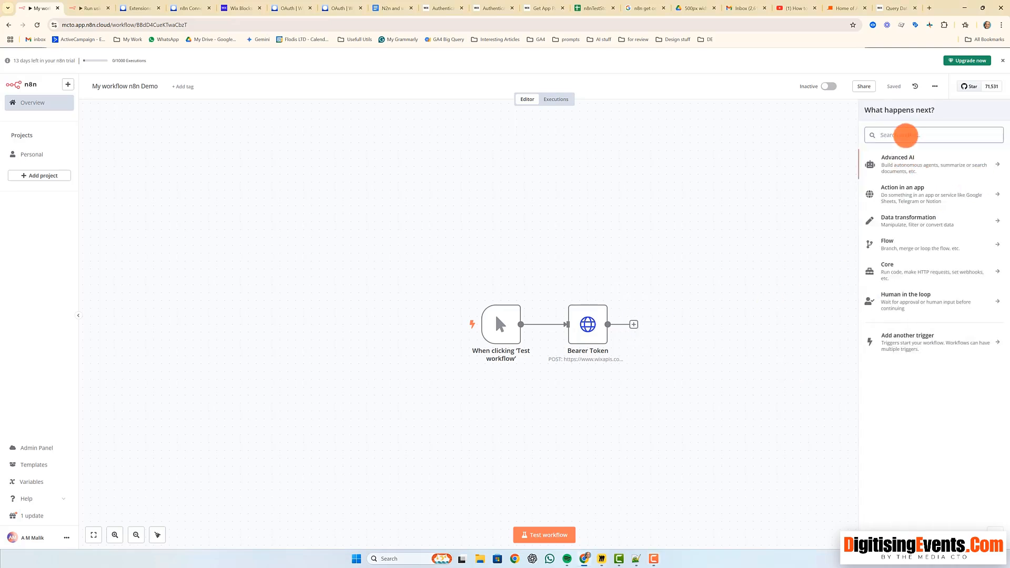
text(htt)
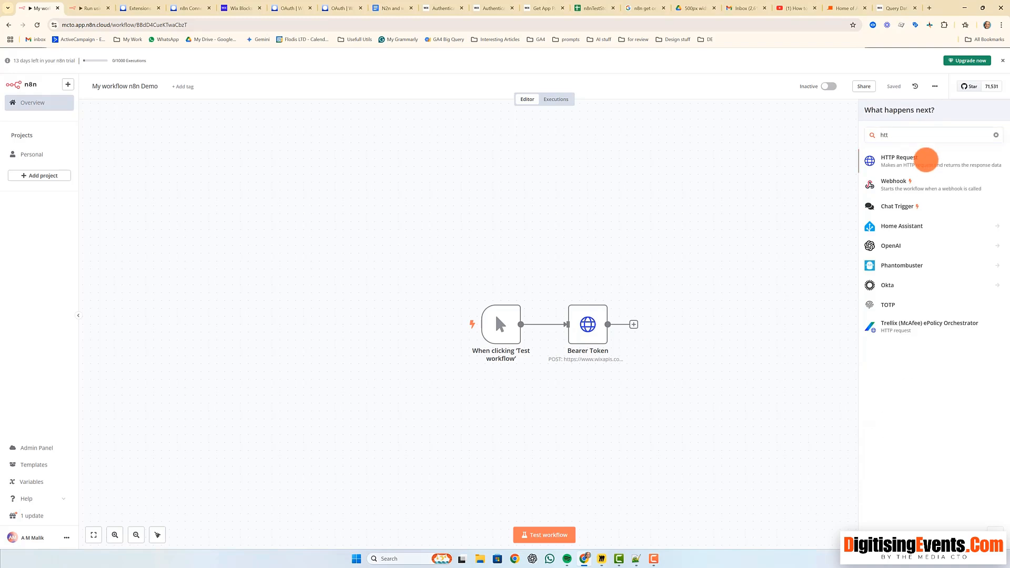
click(927, 160)
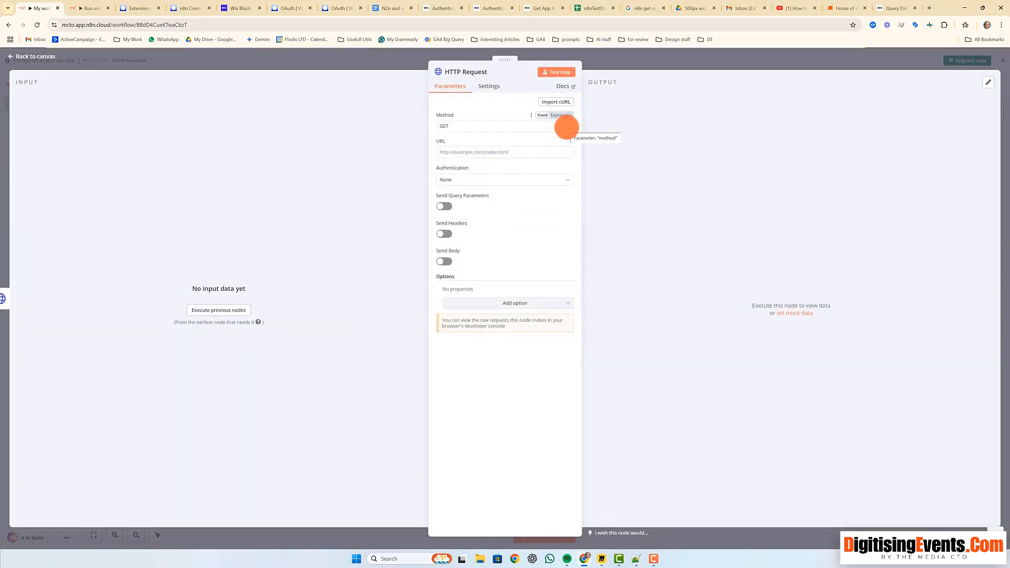
Copy the Query Data Items cURL sample from the Wix REST API documentation and import it into the new HTTP Request node
click(894, 8)
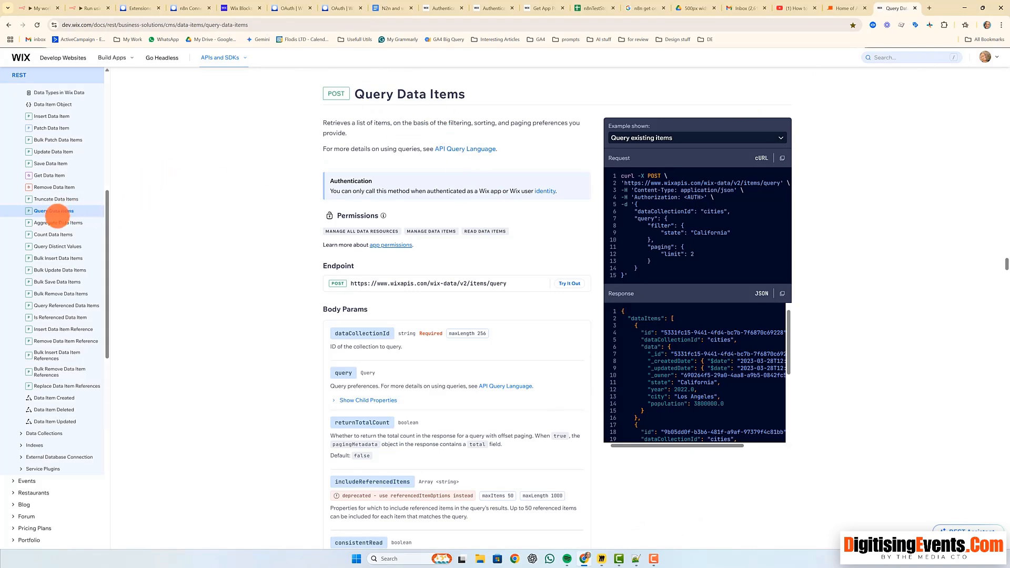
scroll(53, 158, up, 1)
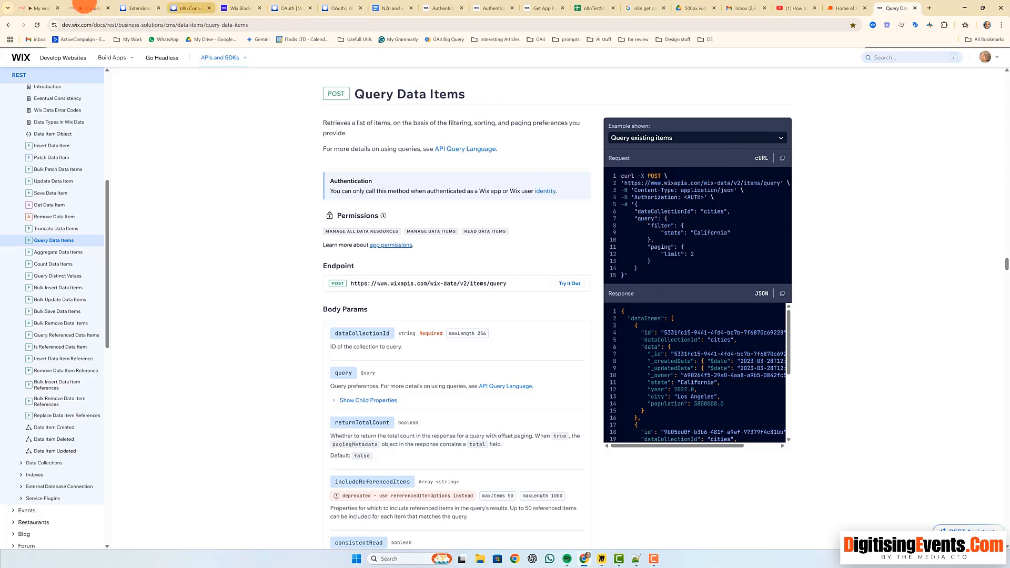
click(41, 8)
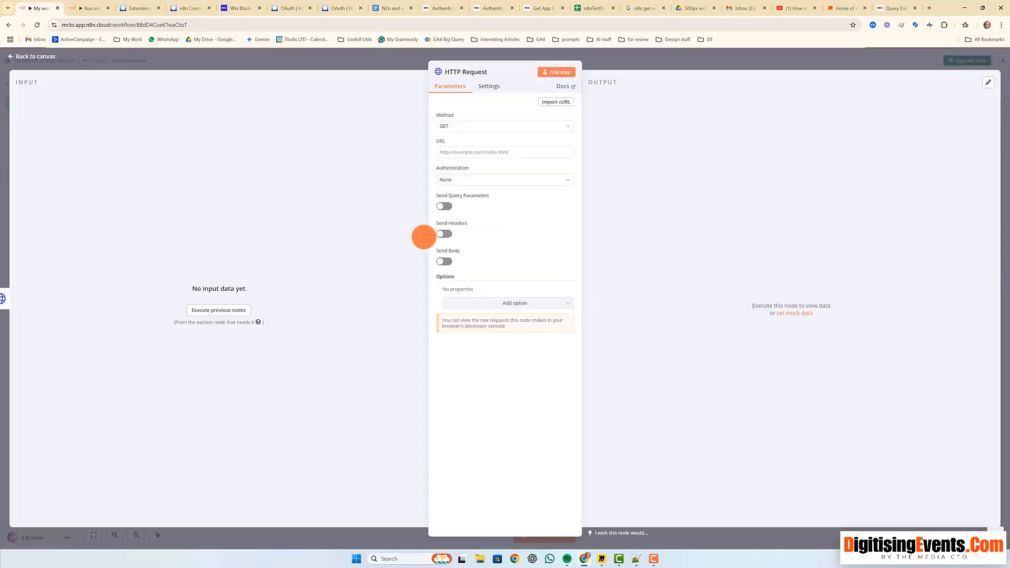
click(554, 102)
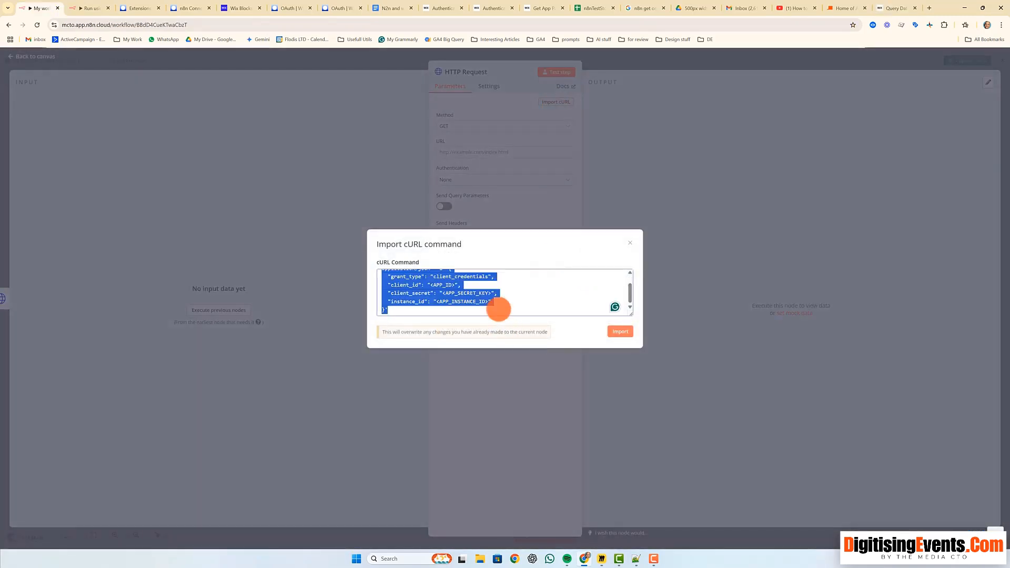
click(525, 301)
drag(453, 310, 352, 250)
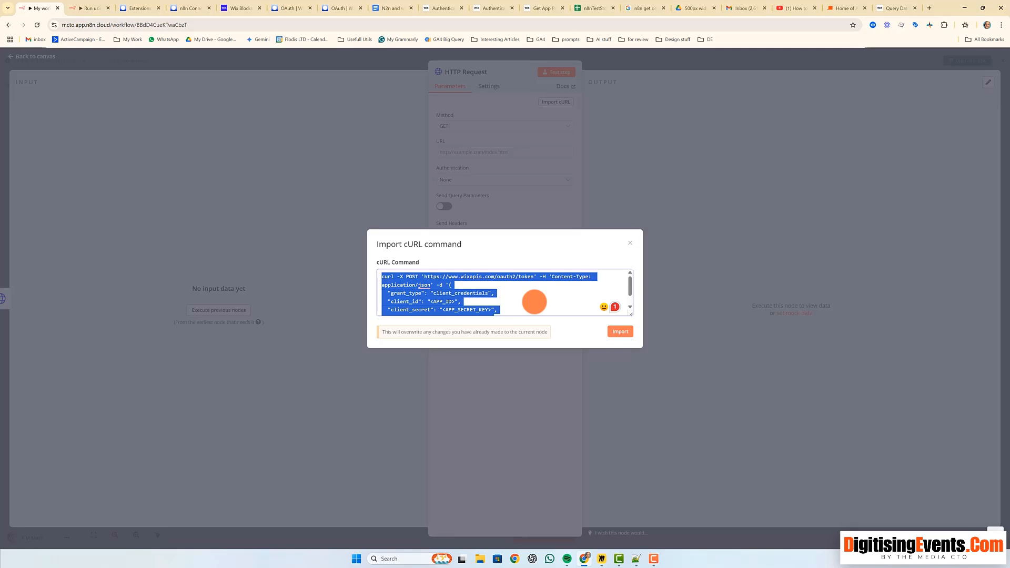
key(ctrl+v)
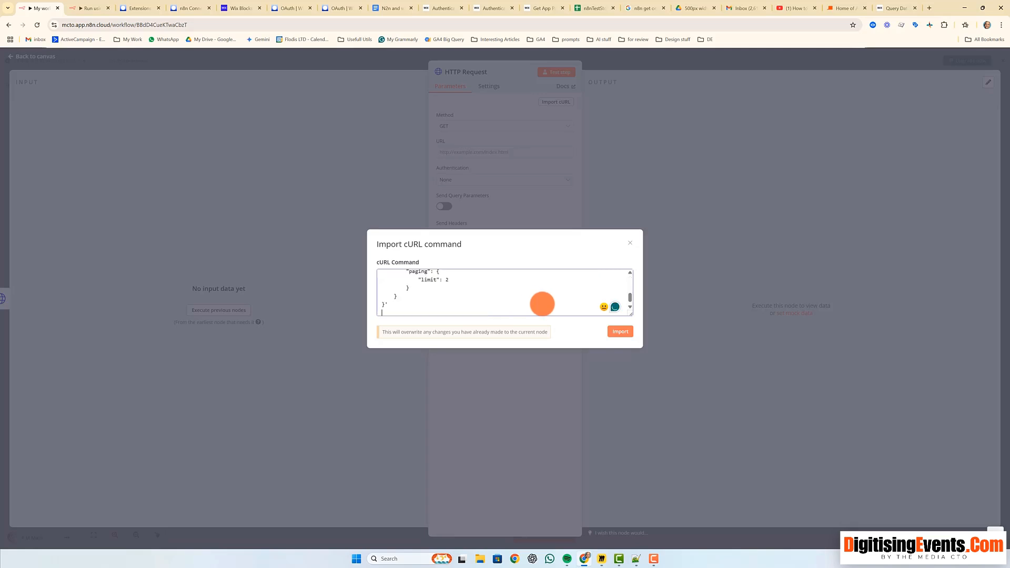
click(622, 331)
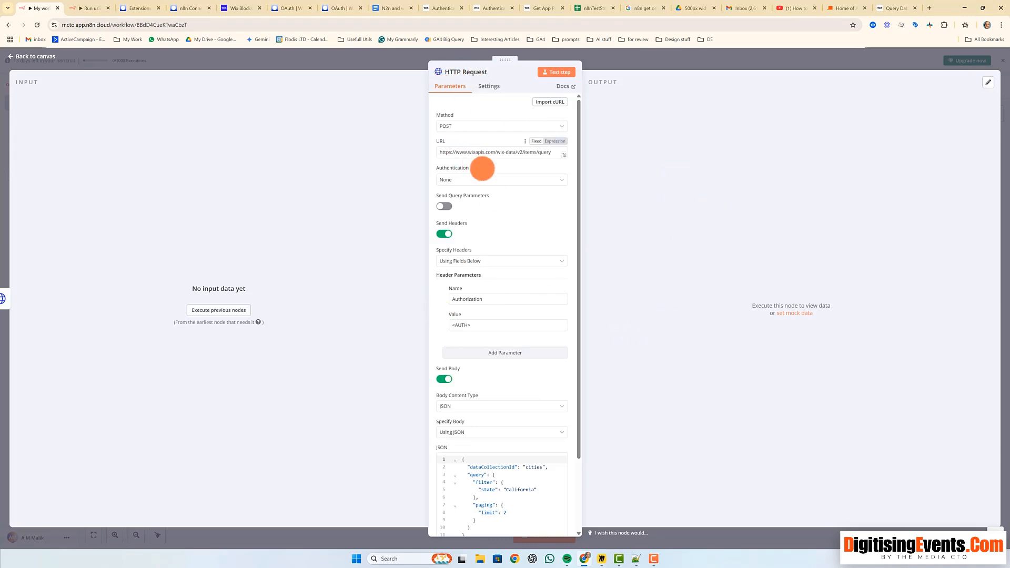
scroll(536, 316, down, 2)
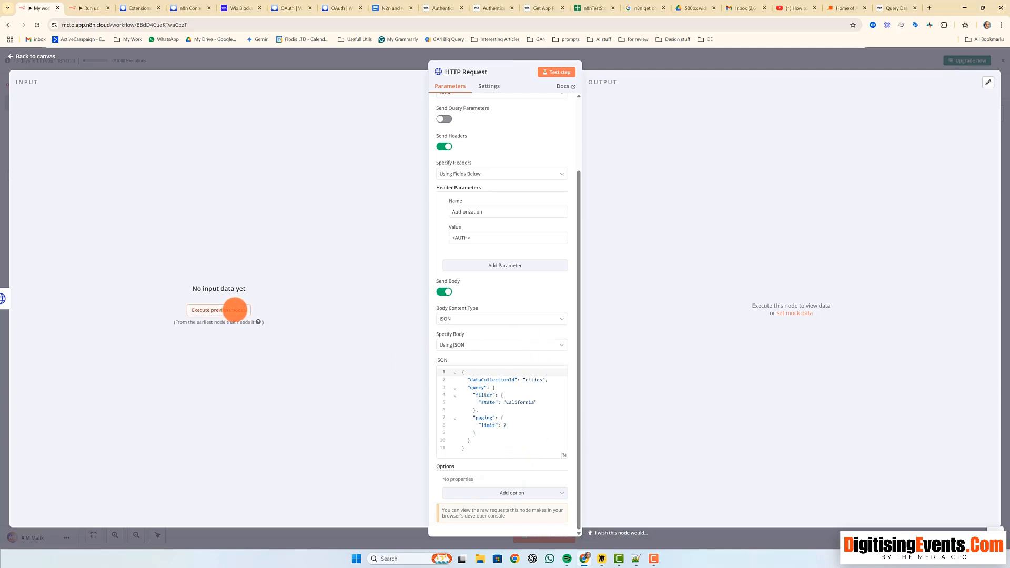
Execute the previous nodes and set the Authorization header value to Bearer {{ $json.access_token }}, mapping the token from the Bearer Token node
click(234, 310)
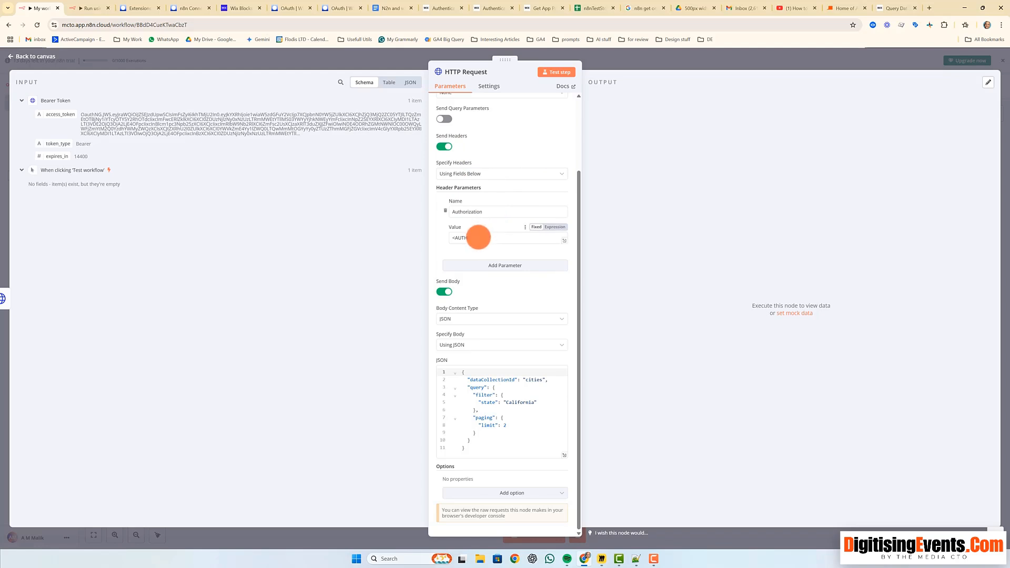
click(478, 238)
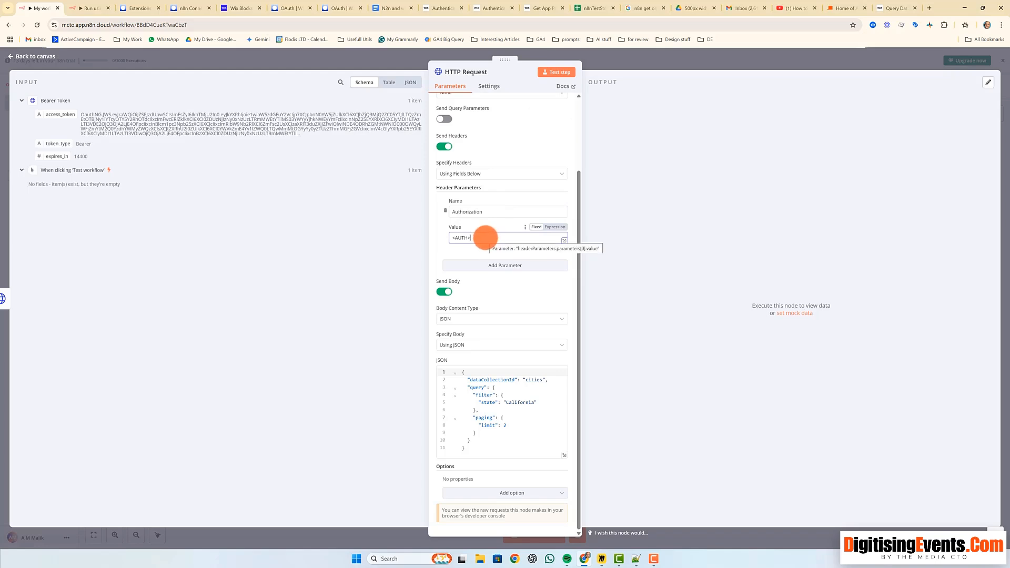
drag(473, 238, 436, 238)
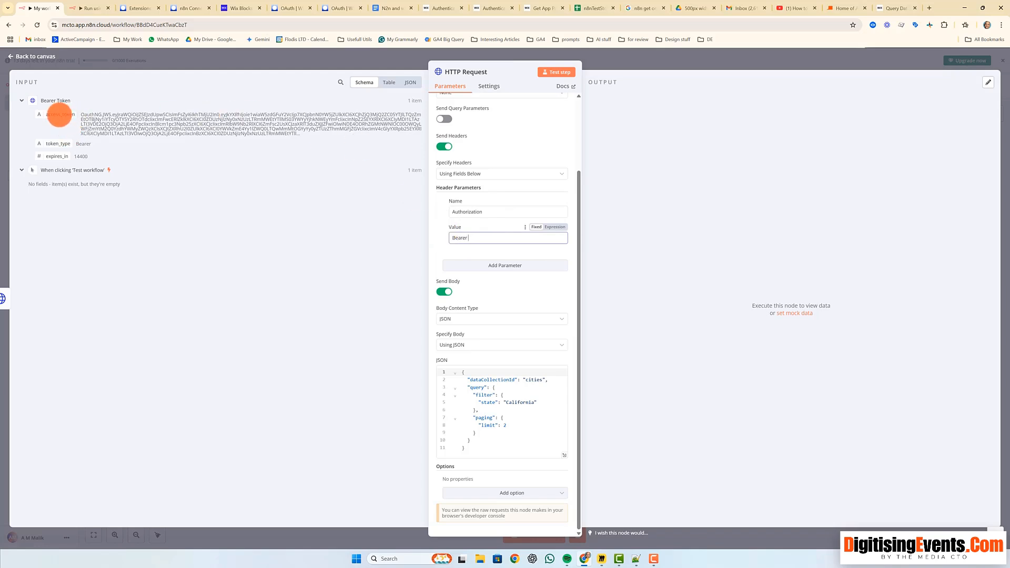
drag(59, 115, 464, 238)
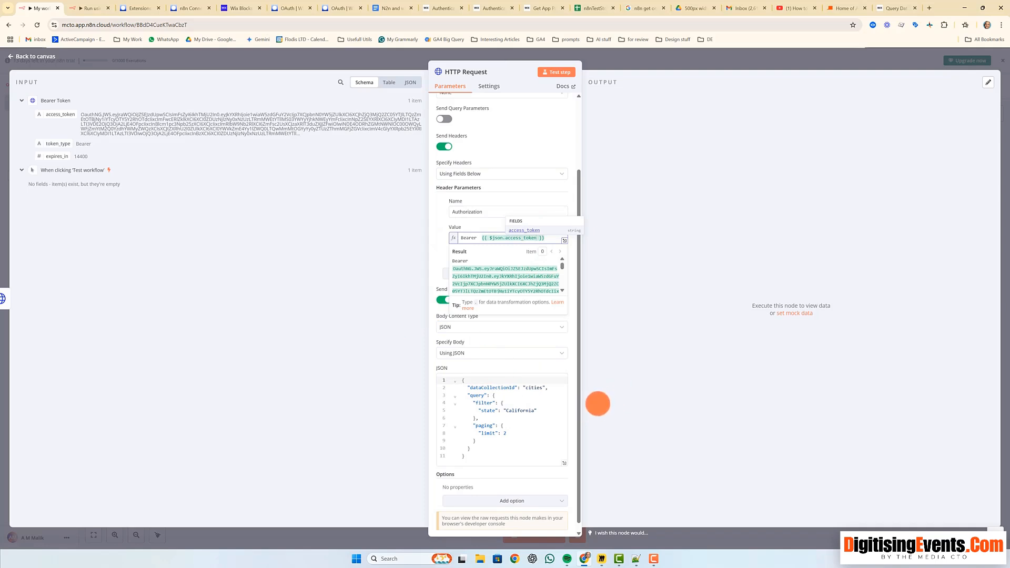
Replace the JSON body with a blogStaging query: productionStage $eq 177530dd-6669-4f38-9da4-75ffebe22b6c, limit 5, offset 0, fields title and productionStage, returnTotalCount true
click(491, 460)
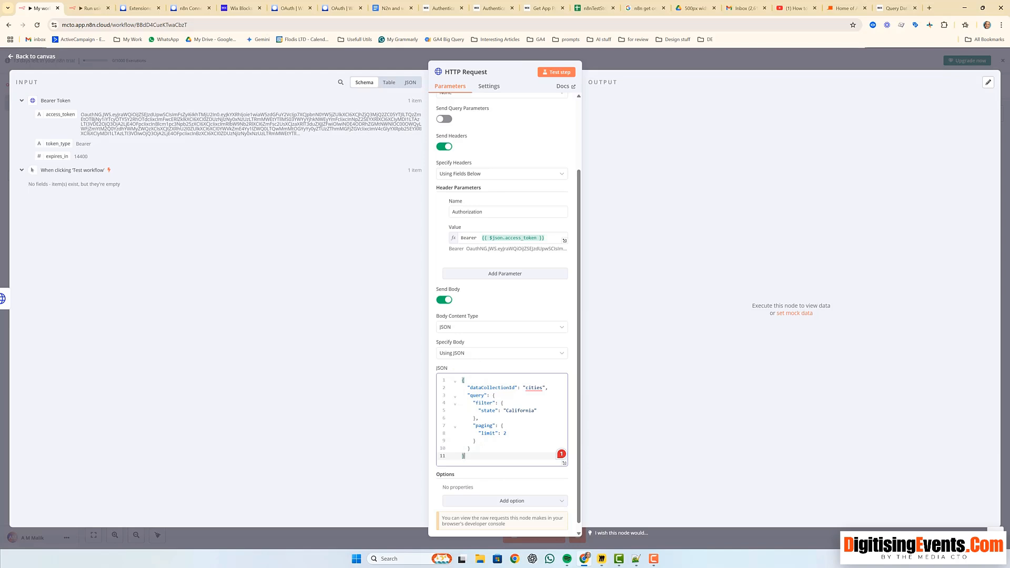
key(ctrl+a)
text({     "dataCollectionId": "blogStaging",     "query": {         "filter": {             "productionStage": {                 "$eq": "177530dd-6669-4f38-9da4-75ffebe22b6c"             }         },         "paging": {             "limit": 5,             "offset": 0         },         "fields": [             "title",             "productionStage"         ]     },     "returnTotalCount": true })
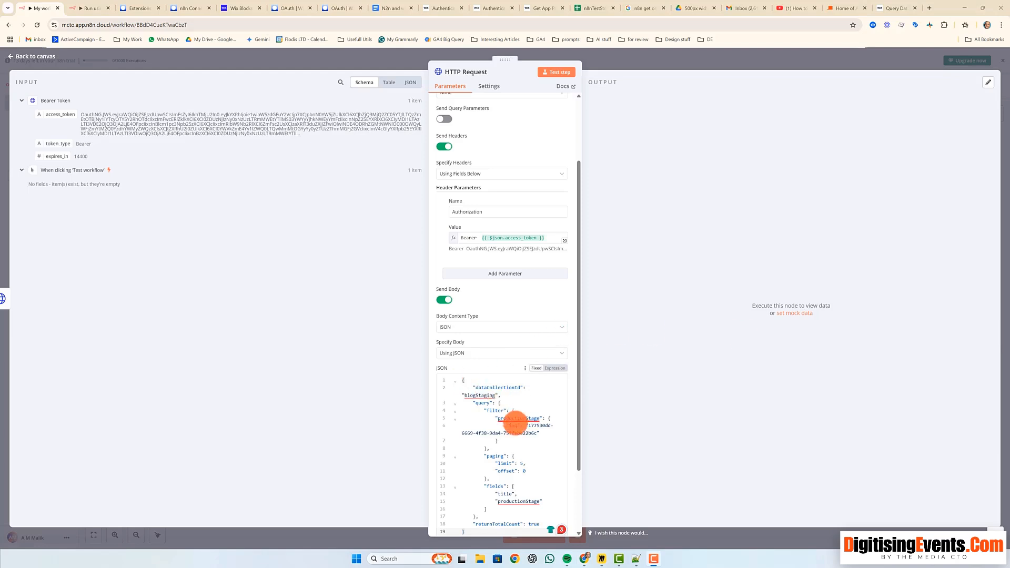
scroll(541, 417, down, 2)
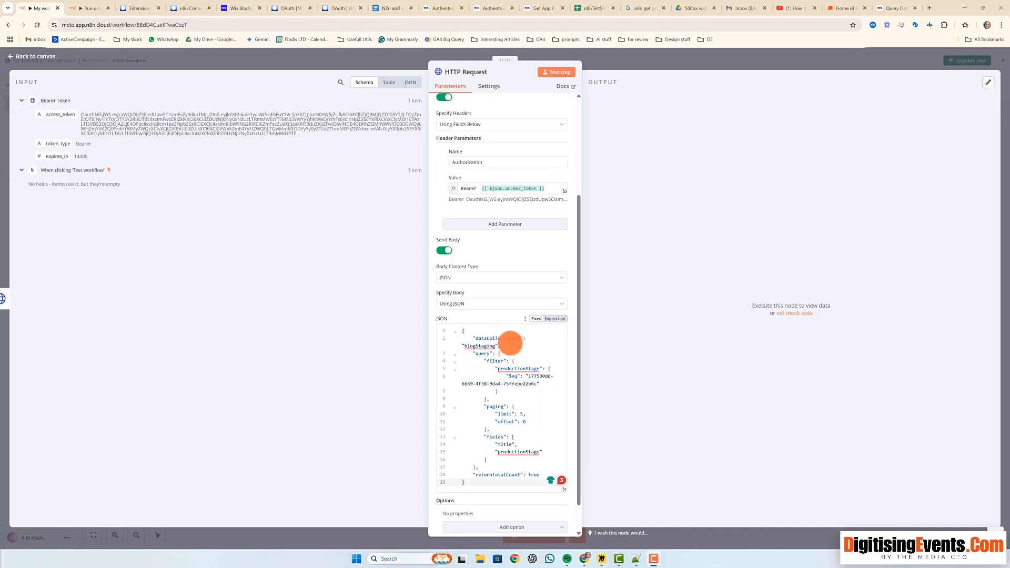
scroll(527, 445, down, 2)
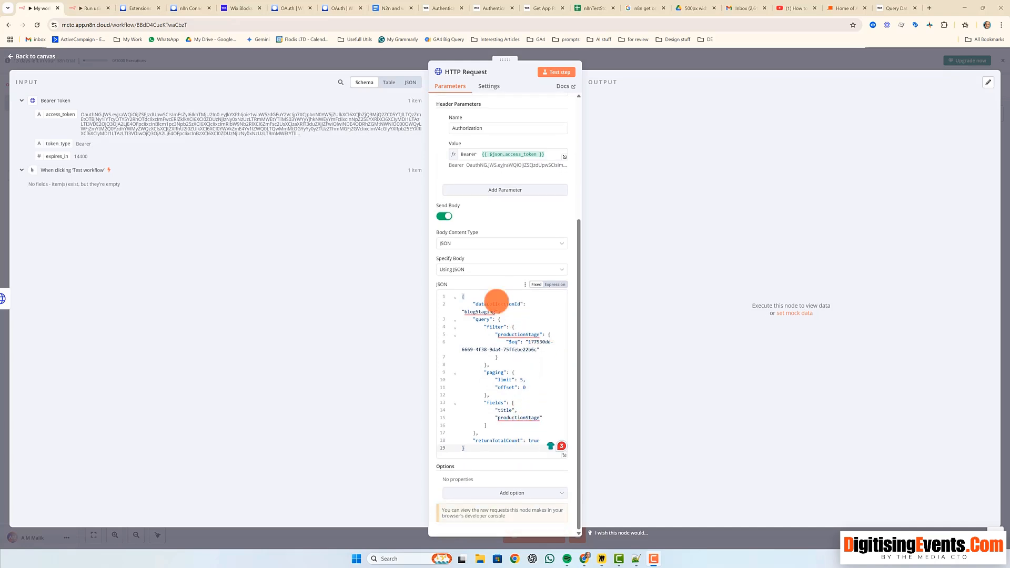
scroll(531, 406, up, 6)
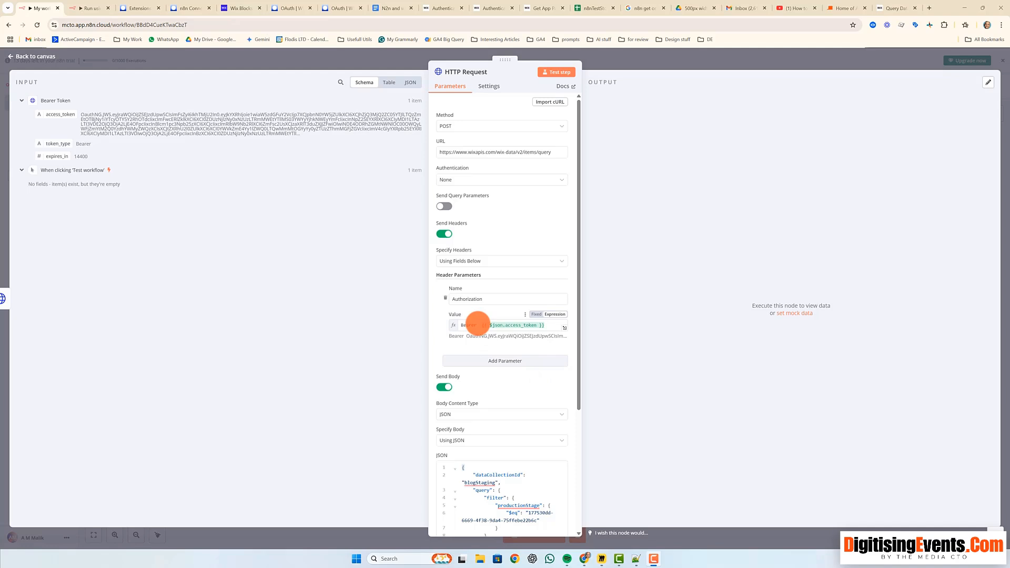
Remove the extra space after Bearer in the Authorization value and consult the Query Data Items documentation
click(477, 325)
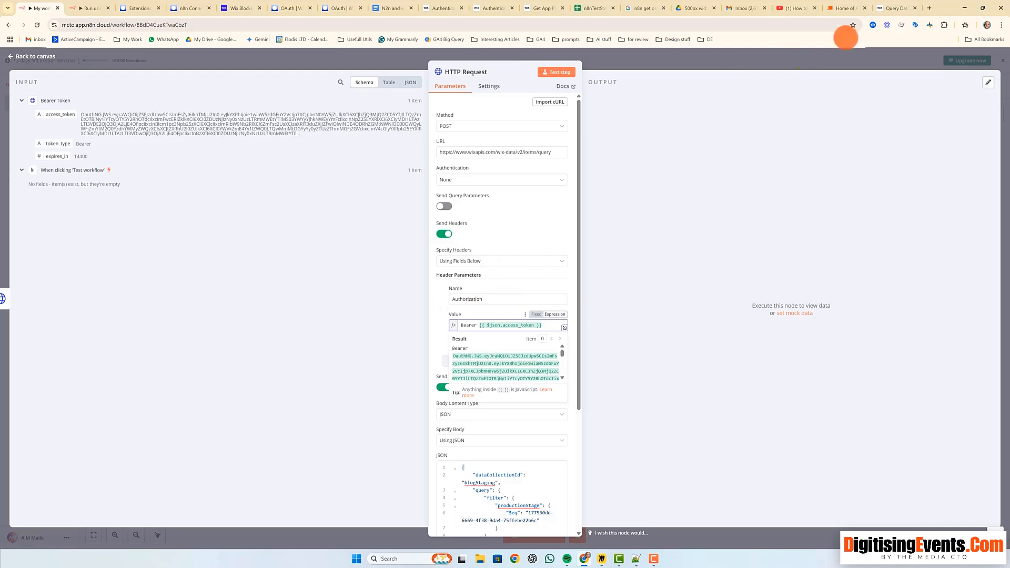
click(898, 7)
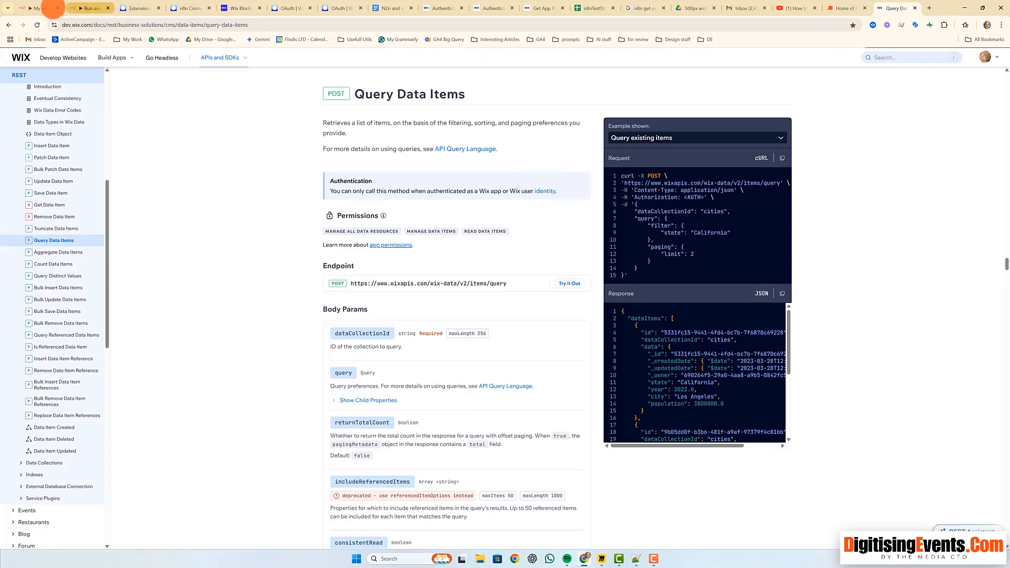
click(46, 8)
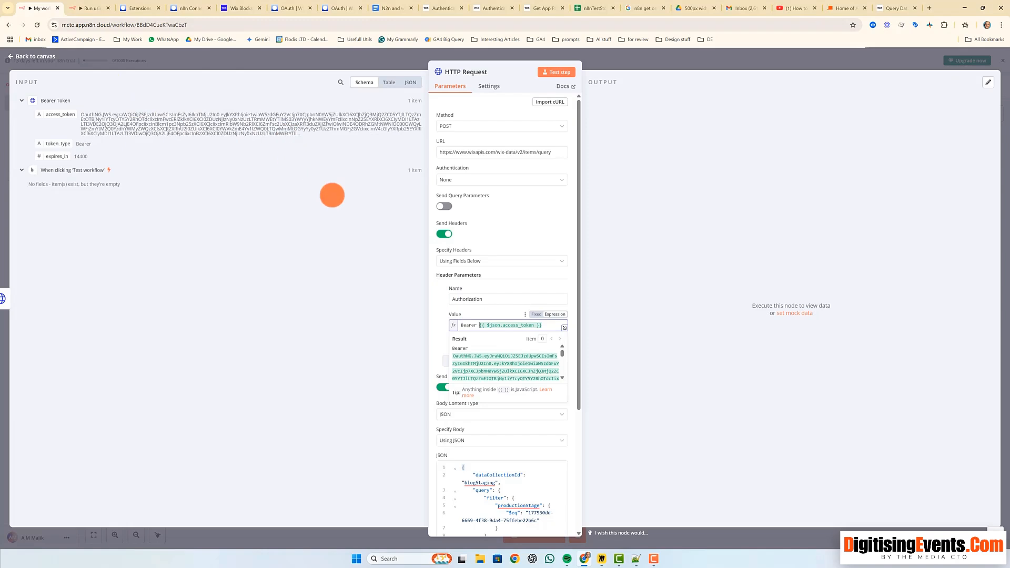
Test the HTTP Request node and examine the blog titles in the returned dataItems
scroll(523, 428, down, 3)
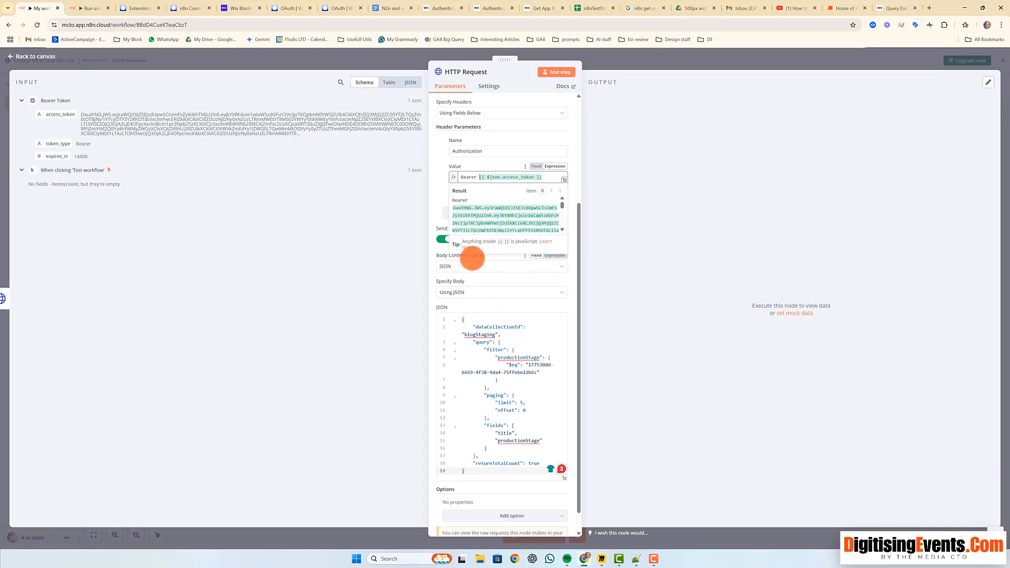
scroll(507, 423, down, 1)
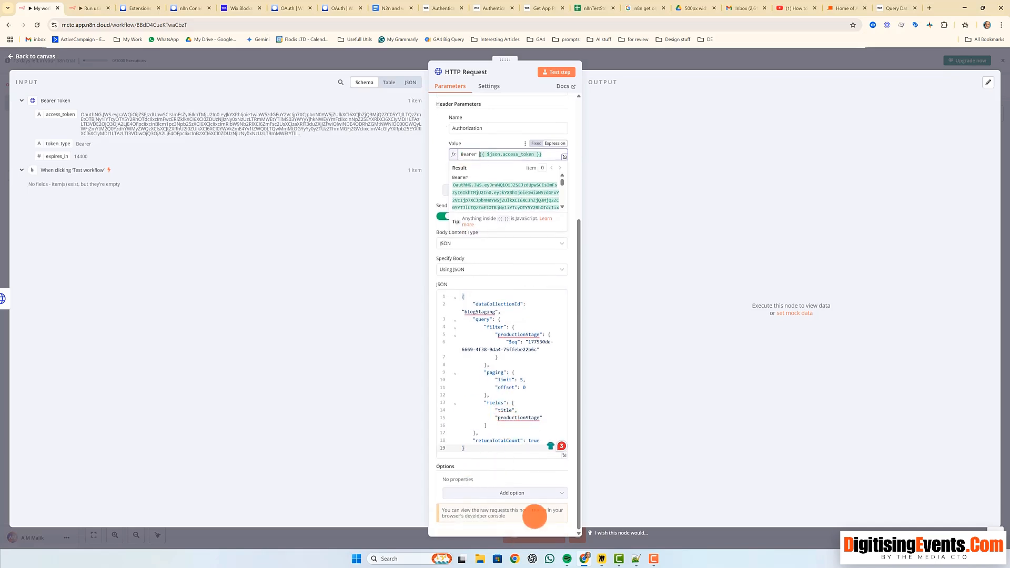
click(565, 71)
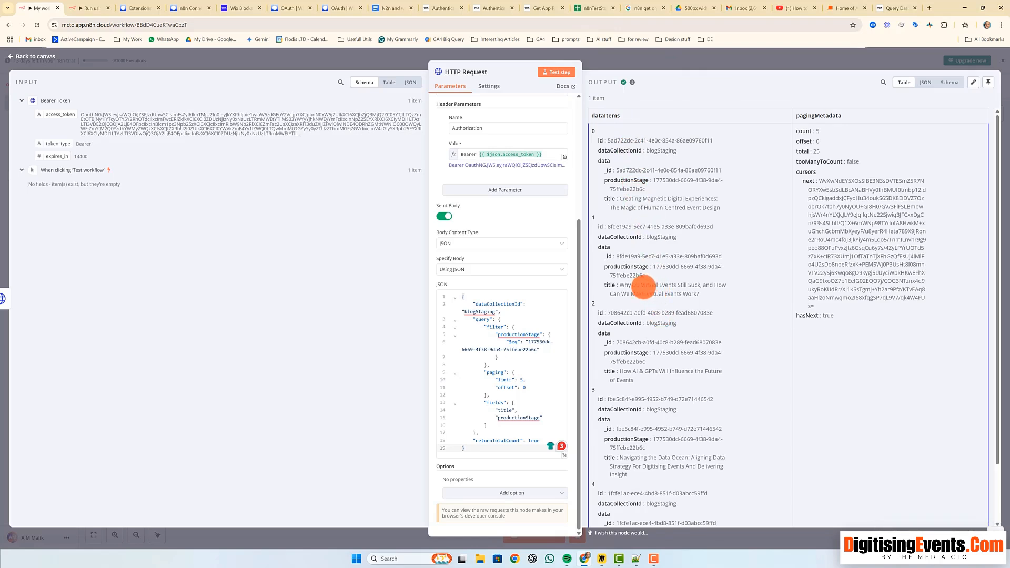
drag(644, 284, 670, 294)
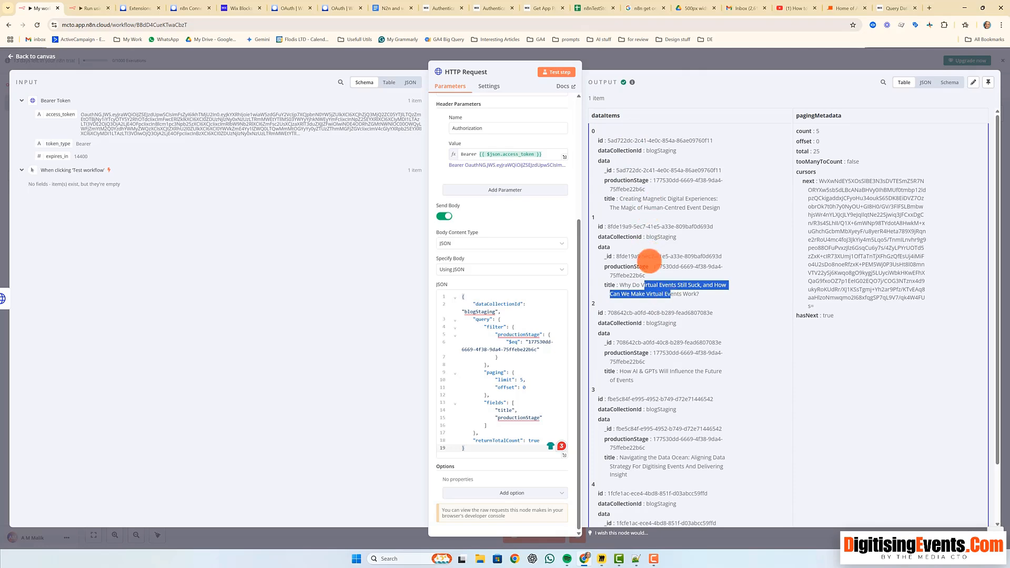
drag(651, 198, 676, 207)
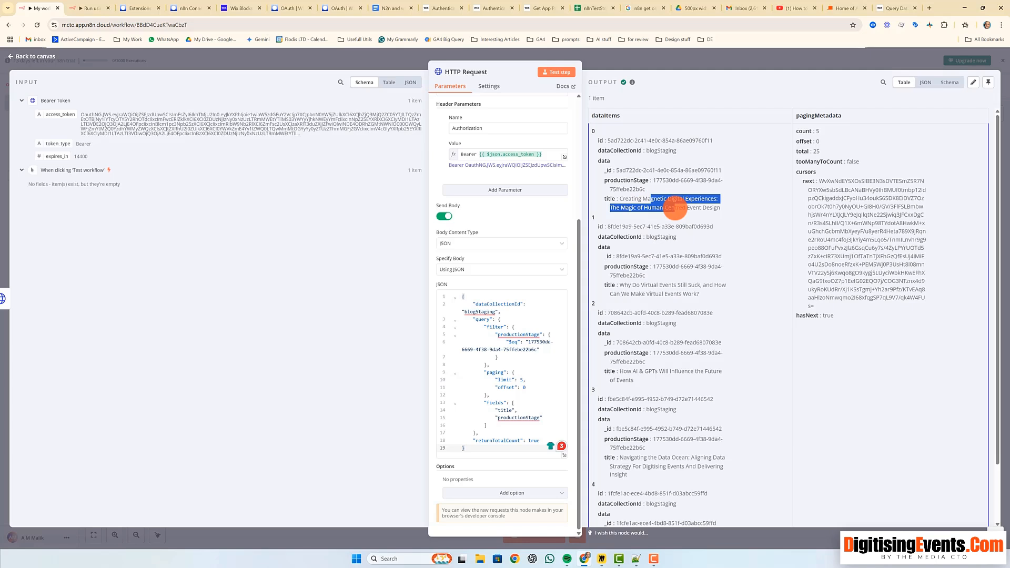
scroll(722, 395, down, 2)
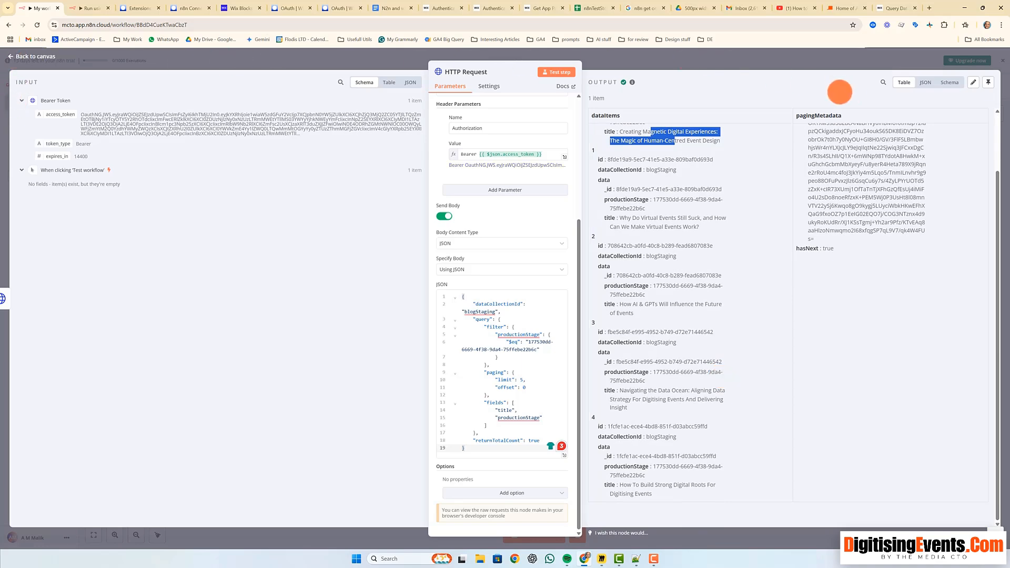
Return to the canvas and run the whole workflow from its manual trigger
click(21, 57)
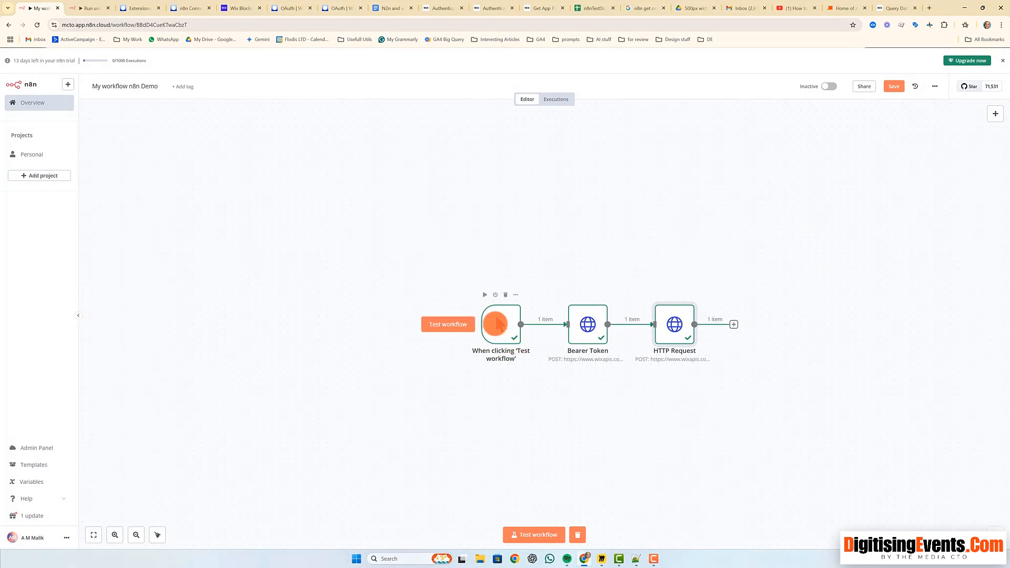
click(443, 324)
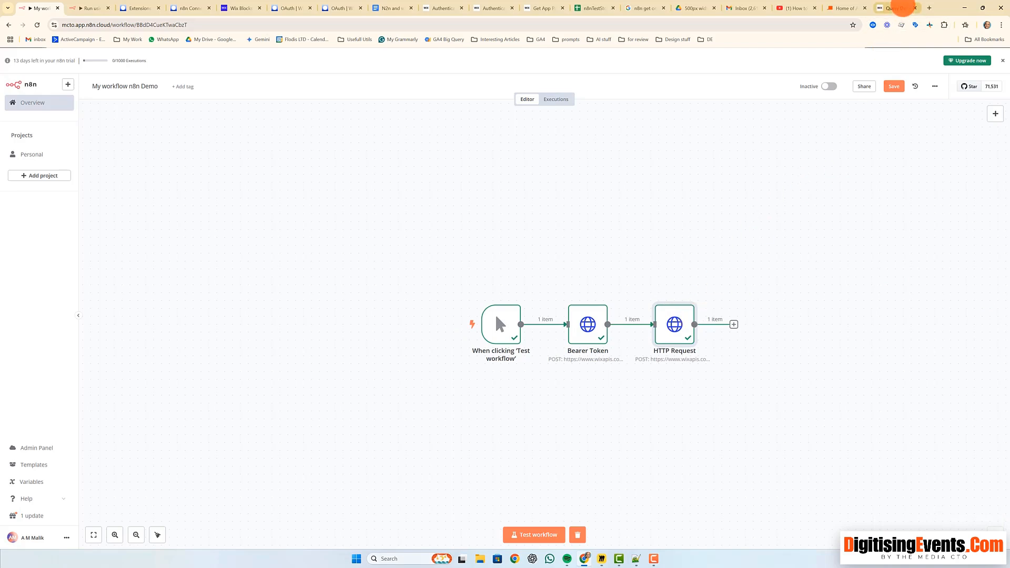
Browse the available endpoints listed in the Wix REST API documentation around Query Data Items
click(893, 7)
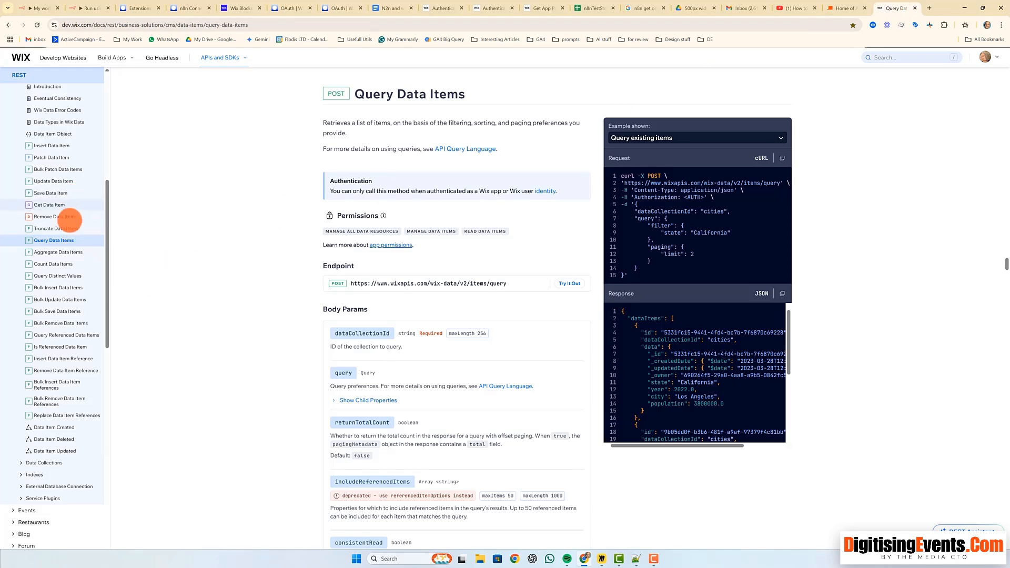
scroll(63, 241, up, 4)
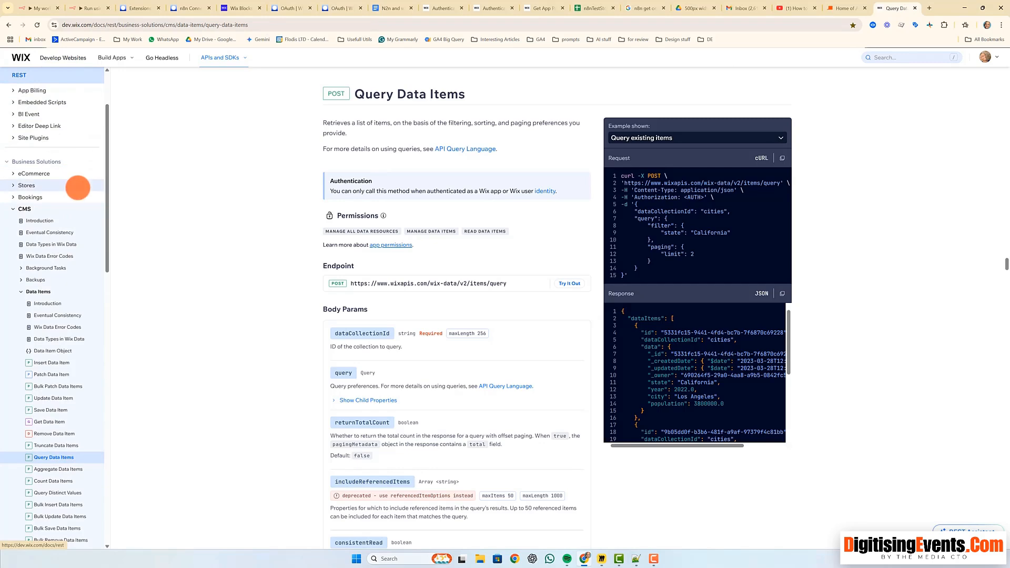
scroll(90, 315, down, 6)
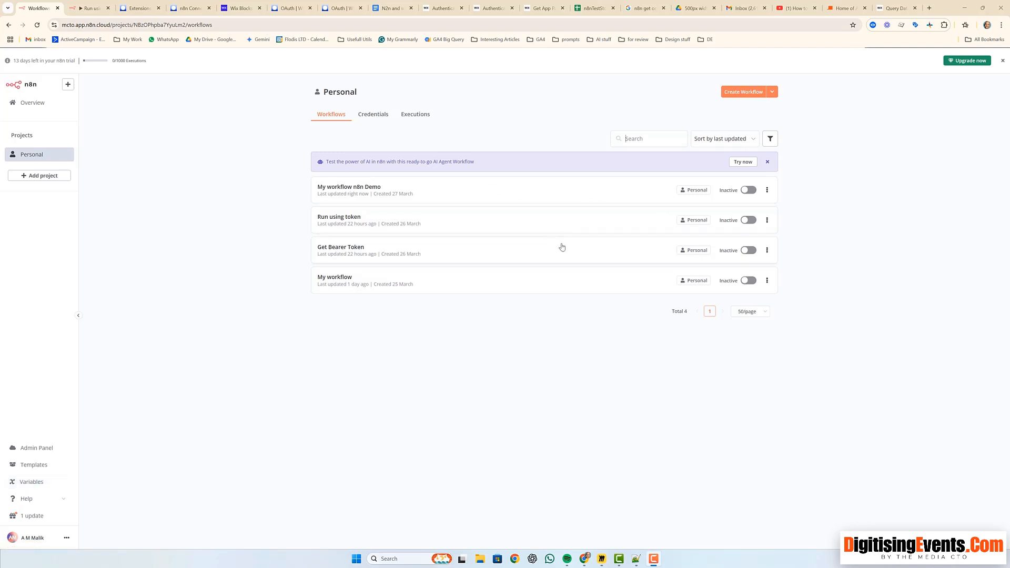
Open the Get Bearer Token workflow and examine the trigger rules of its Schedule Trigger node
click(562, 247)
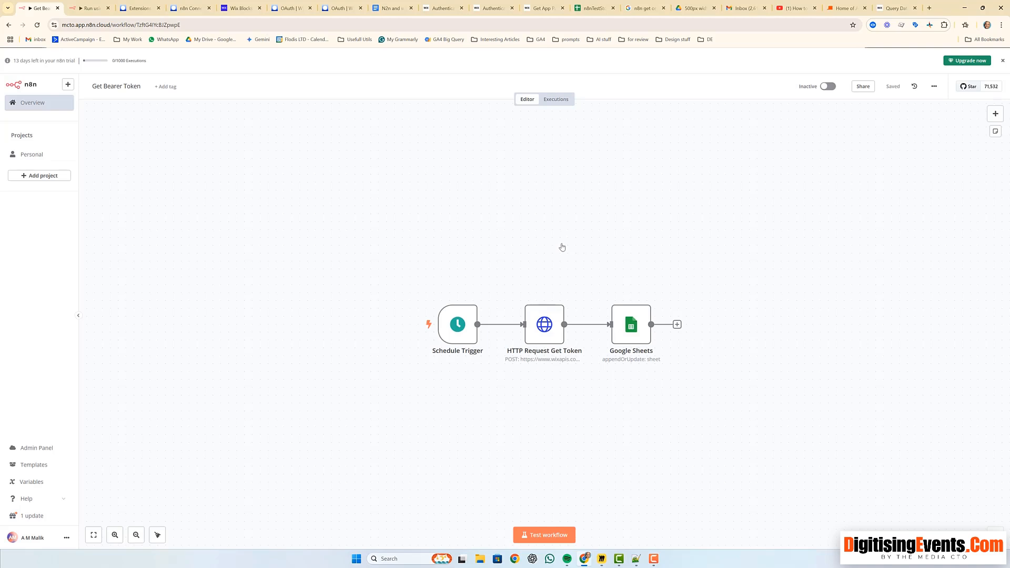
click(458, 334)
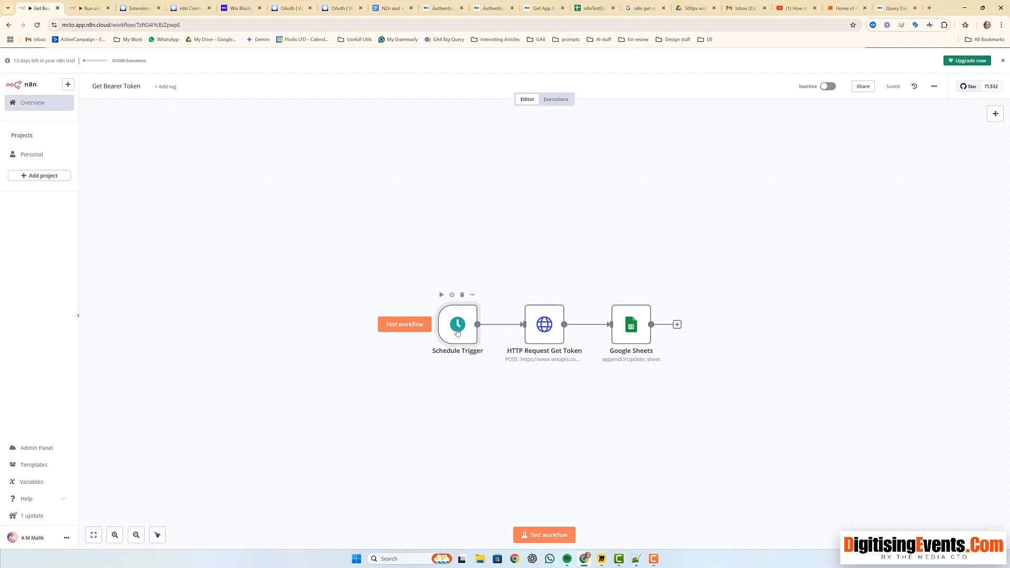
click(473, 295)
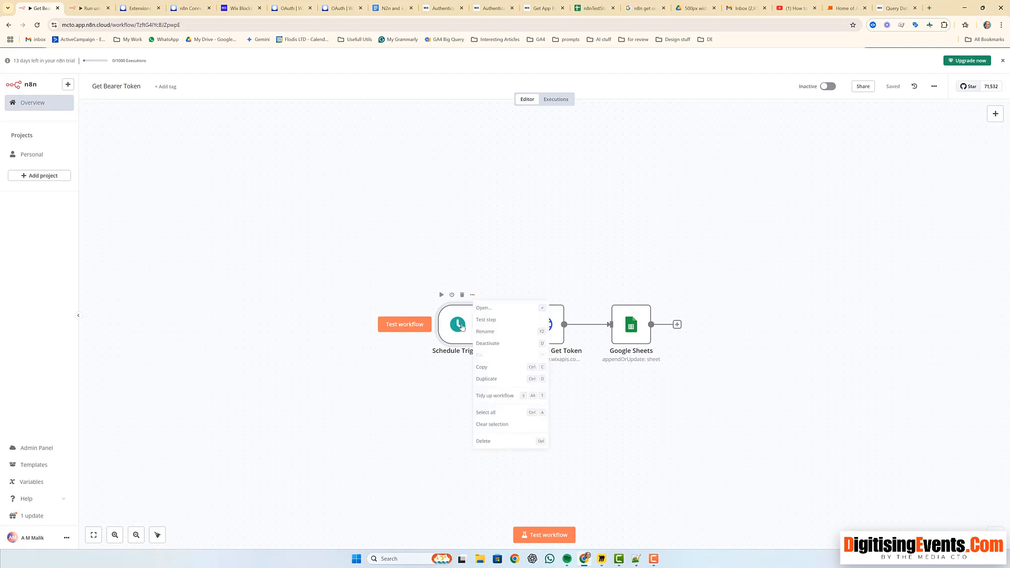
click(484, 308)
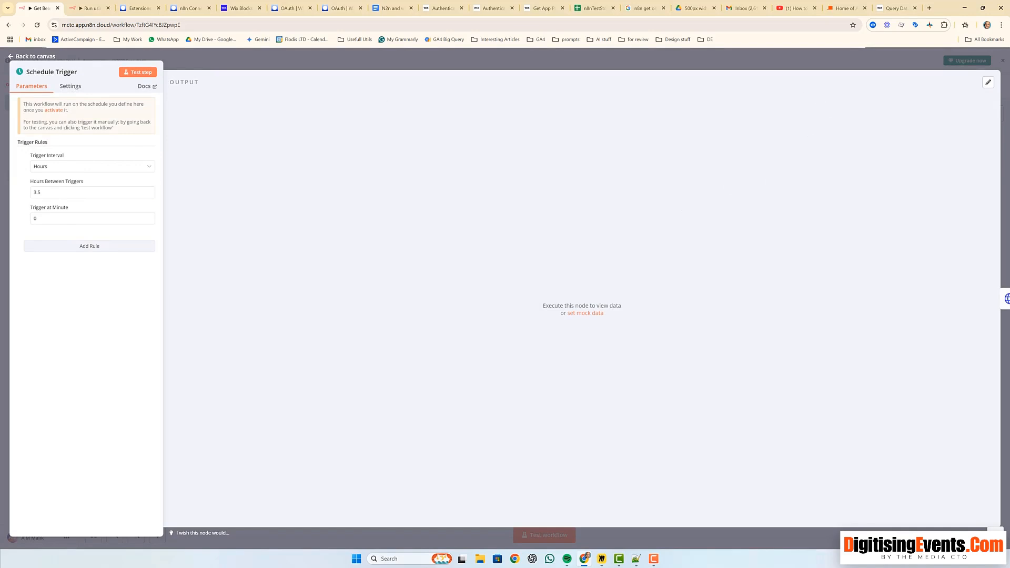
click(19, 56)
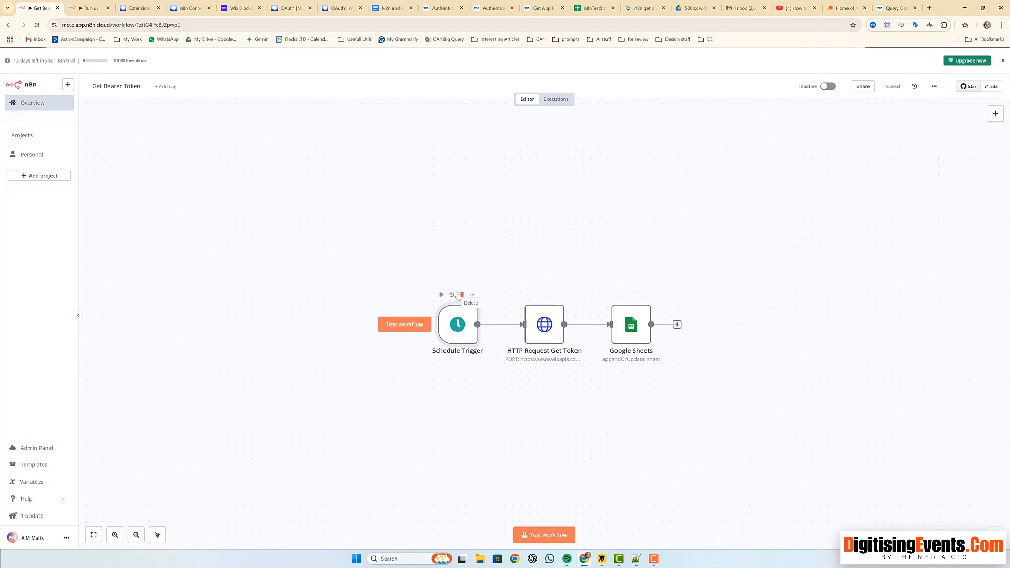
Examine the body parameters of the HTTP Request Get Token node
double_click(546, 322)
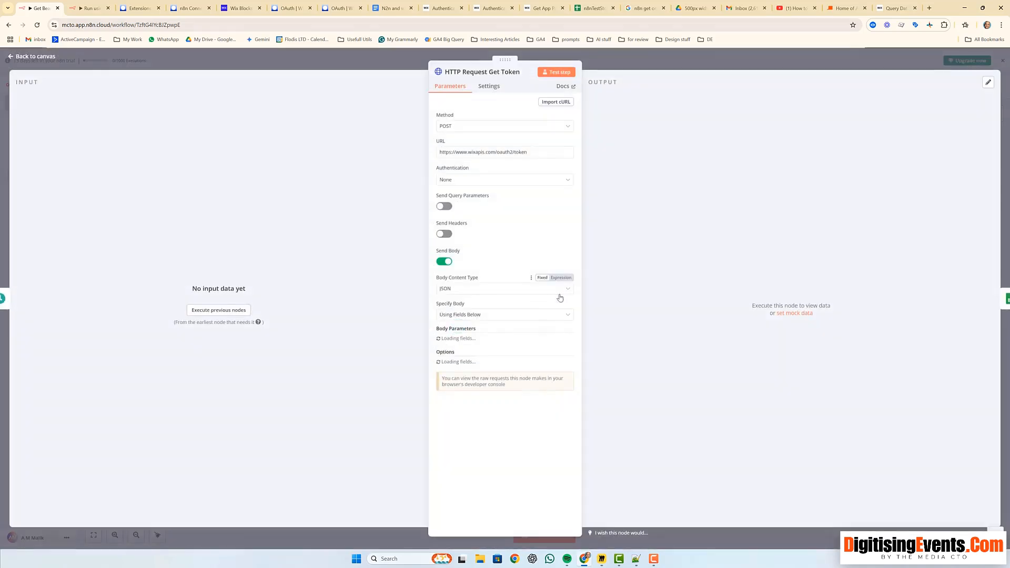
scroll(513, 274, down, 3)
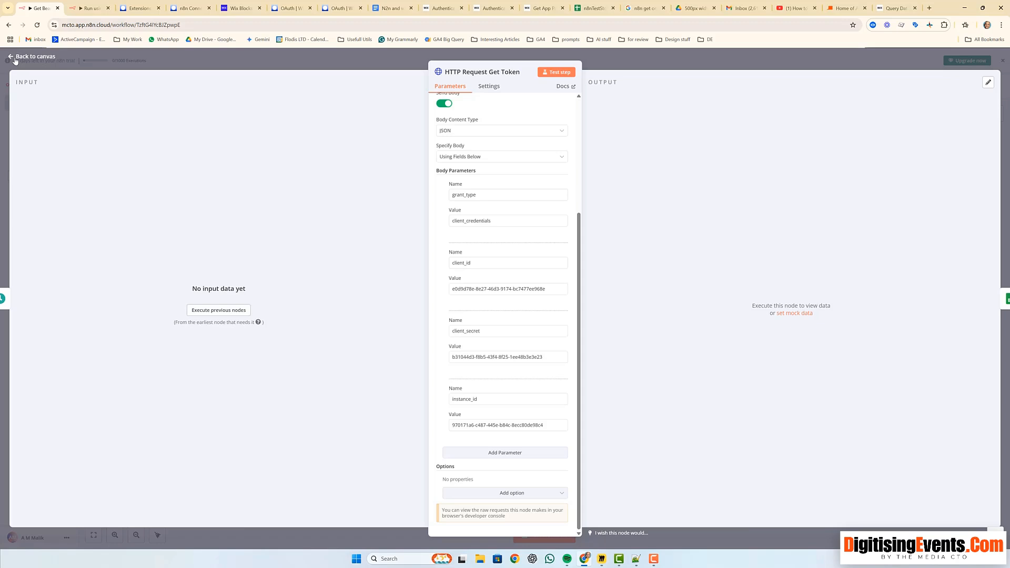
click(32, 56)
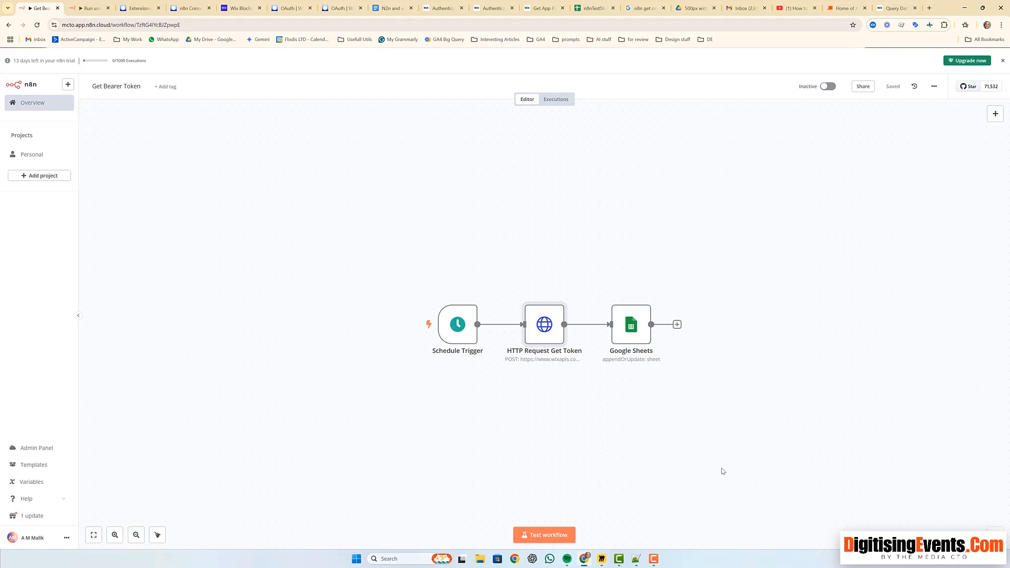
Examine how the Google Sheets node stores the access token in the n8nTestStore document
click(633, 332)
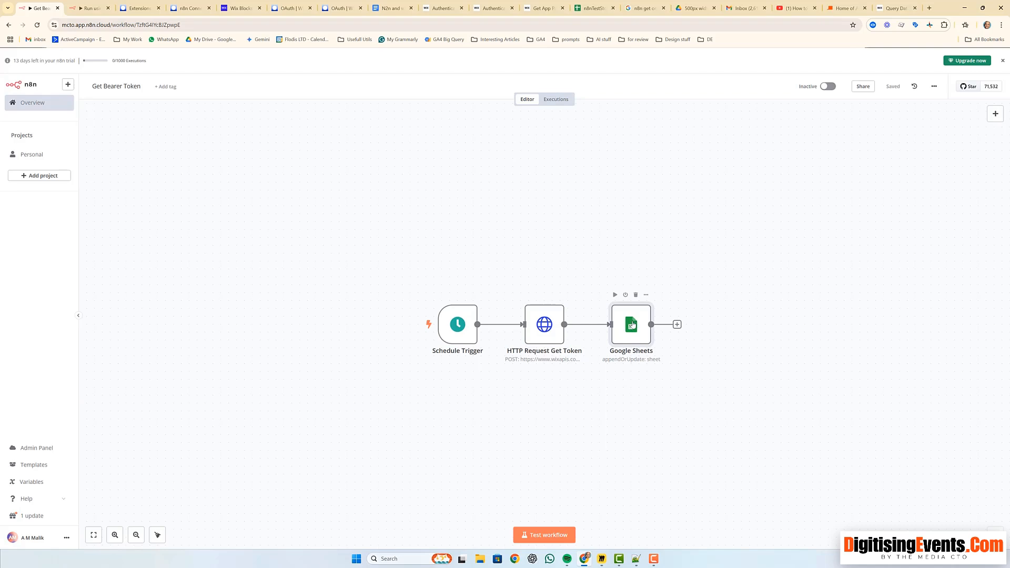
double_click(633, 325)
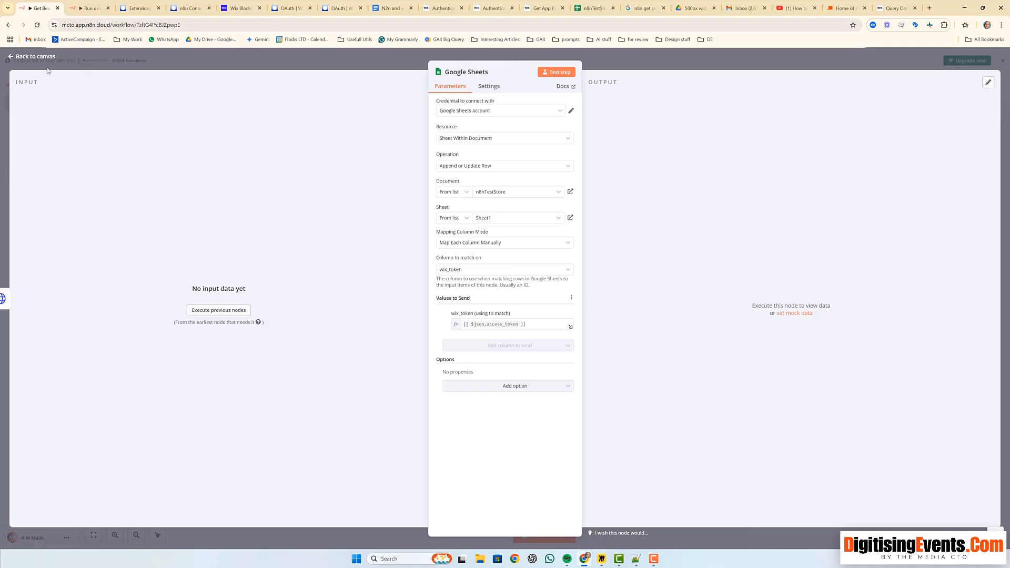
click(10, 58)
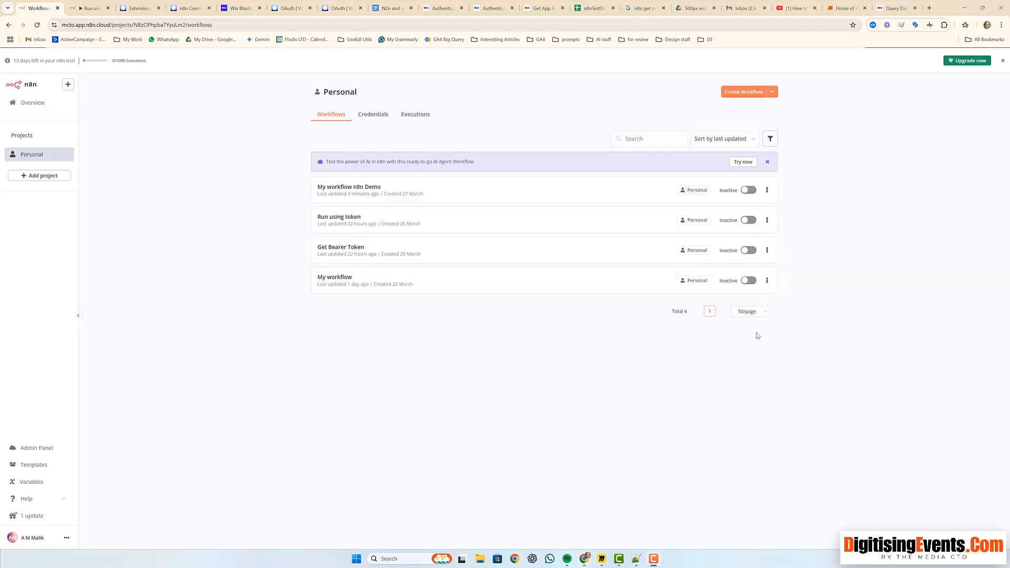
Open the Run using token workflow from the Personal project
click(549, 225)
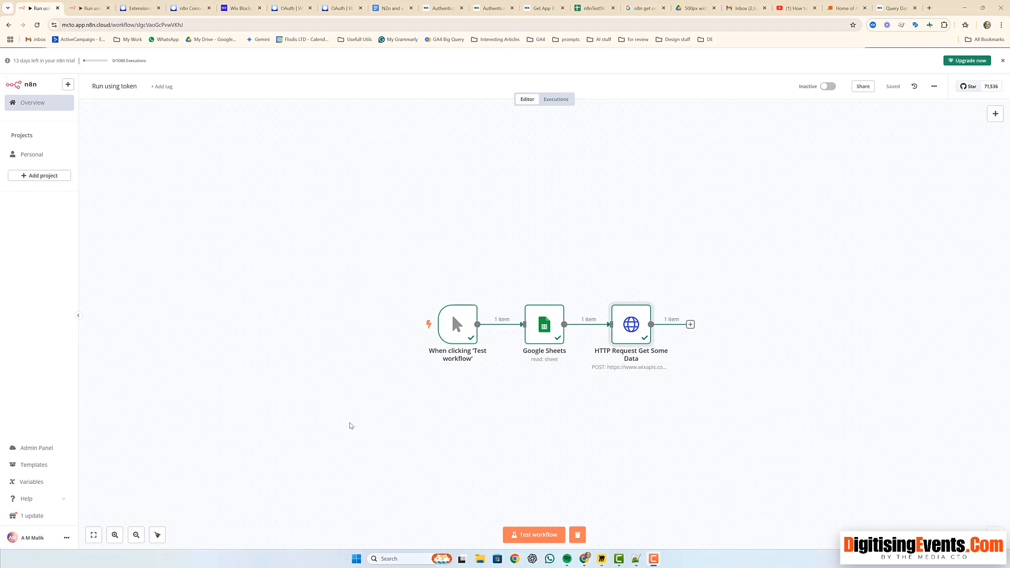
Open the HTTP Request Get Some Data node and examine its Authorization header and JSON query body
mouse_move(482, 360)
double_click(635, 327)
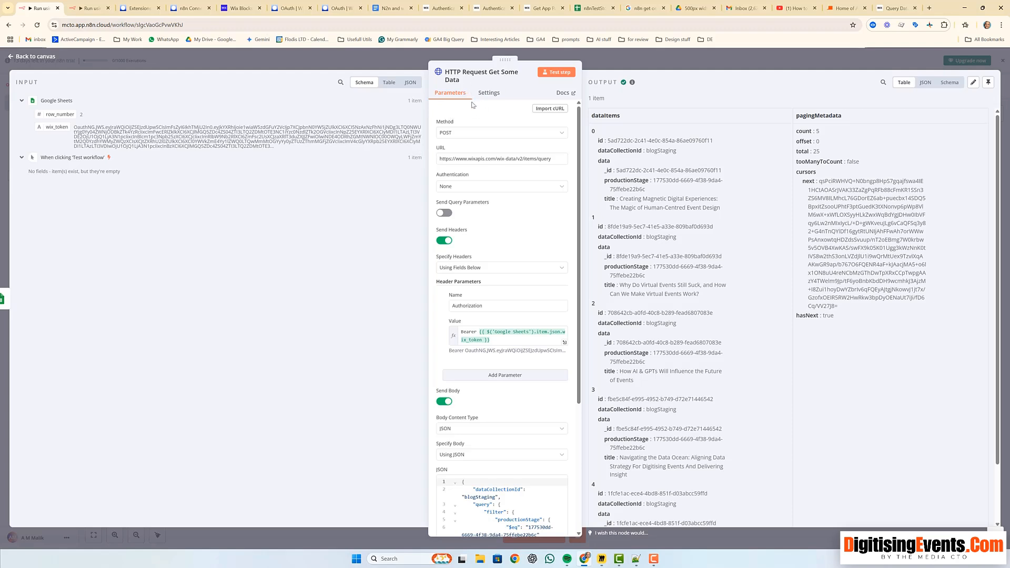
scroll(508, 438, down, 3)
scroll(508, 441, down, 1)
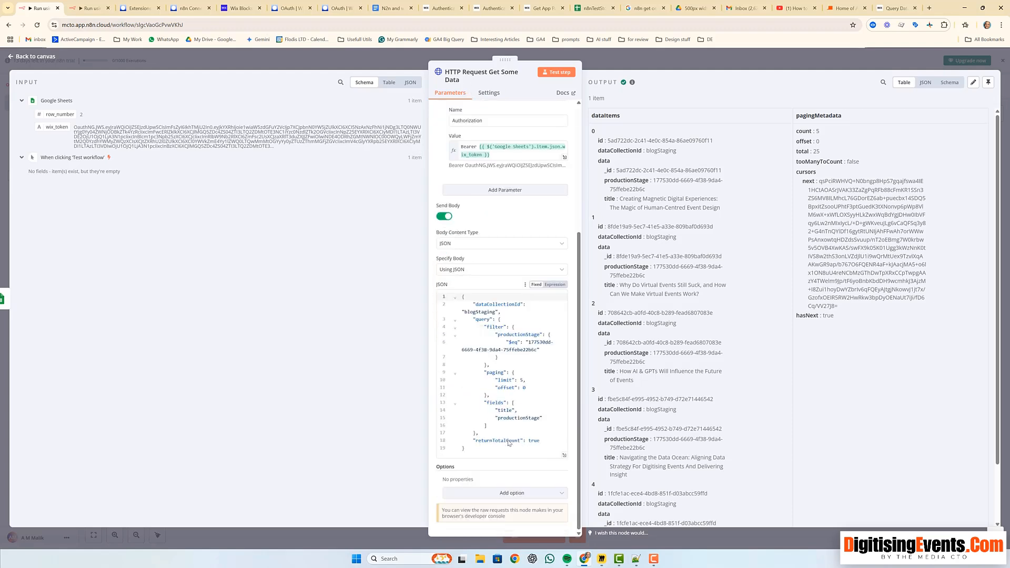
scroll(508, 444, up, 5)
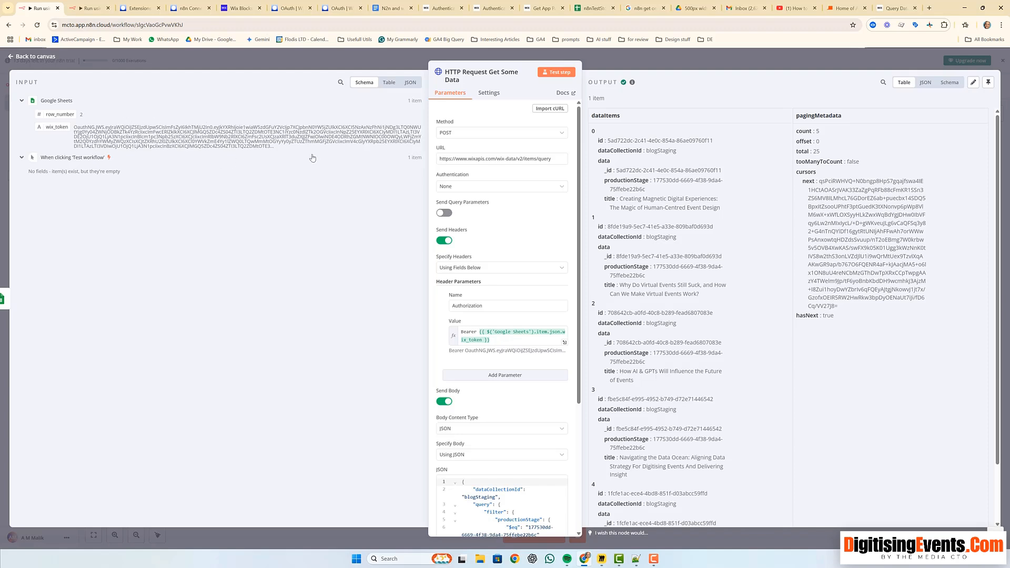
Test the HTTP Request Get Some Data node using the stored Wix token, and return to the workflow canvas
click(567, 74)
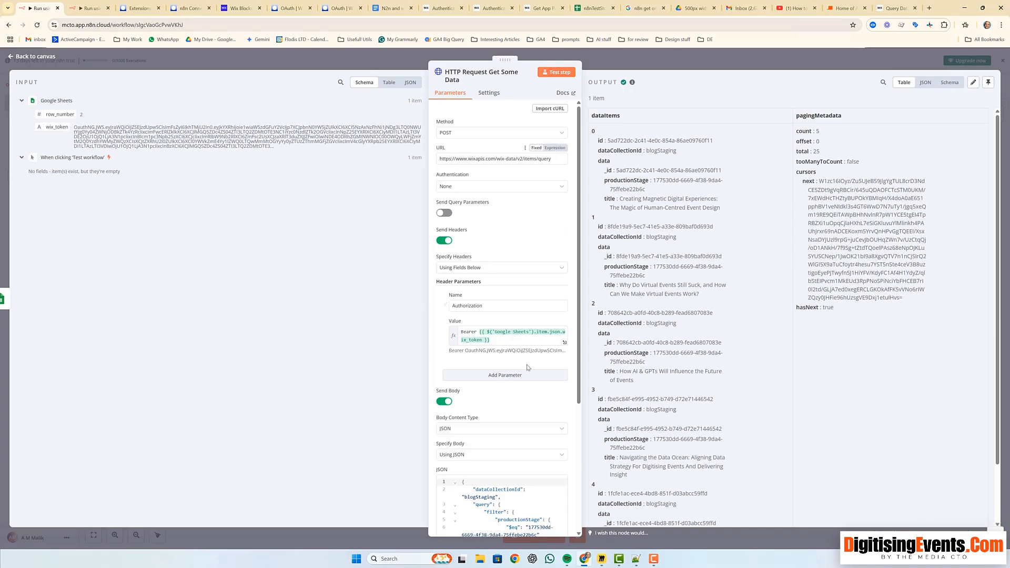
scroll(520, 439, down, 5)
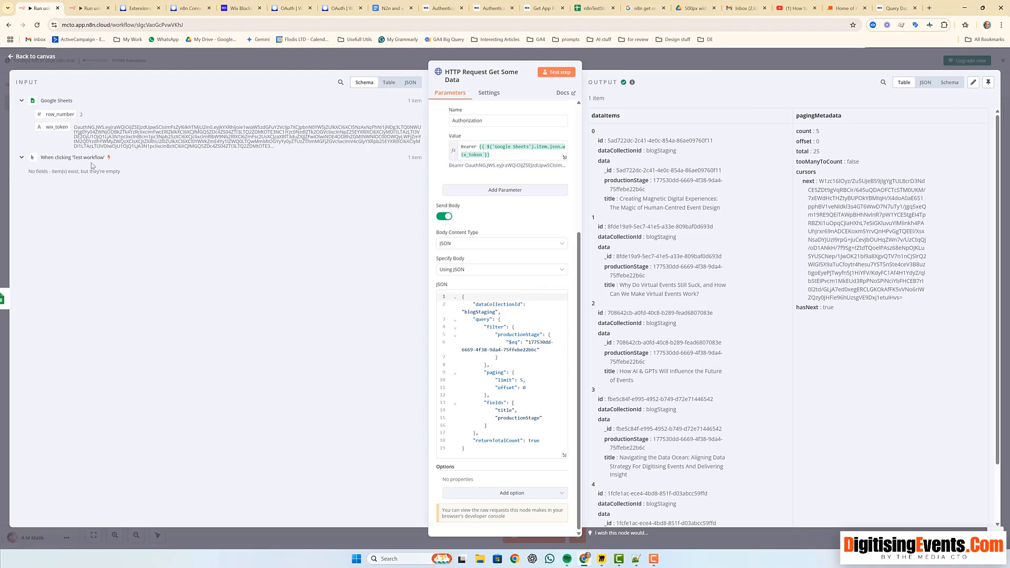
click(13, 57)
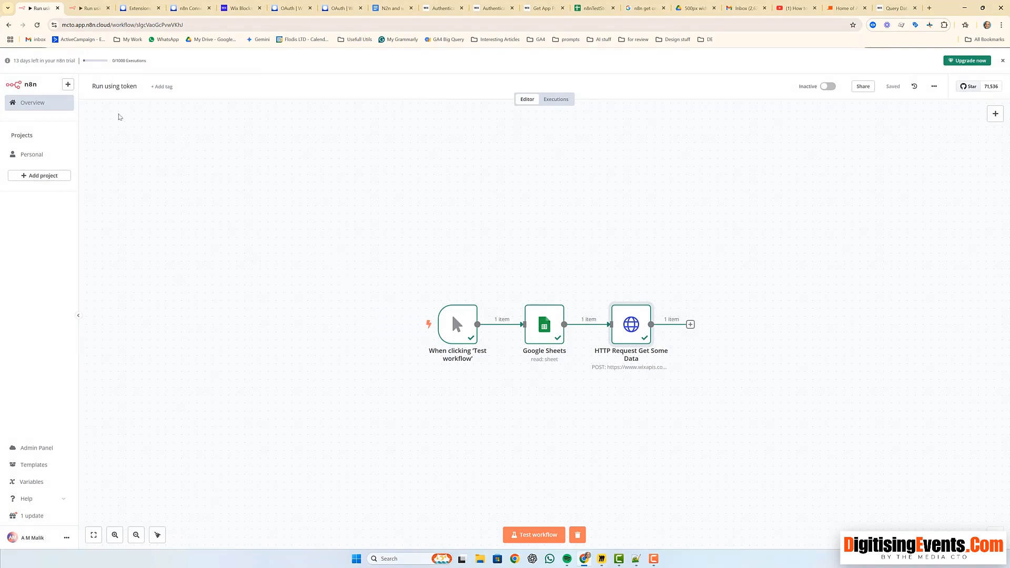
drag(14, 60, 61, 60)
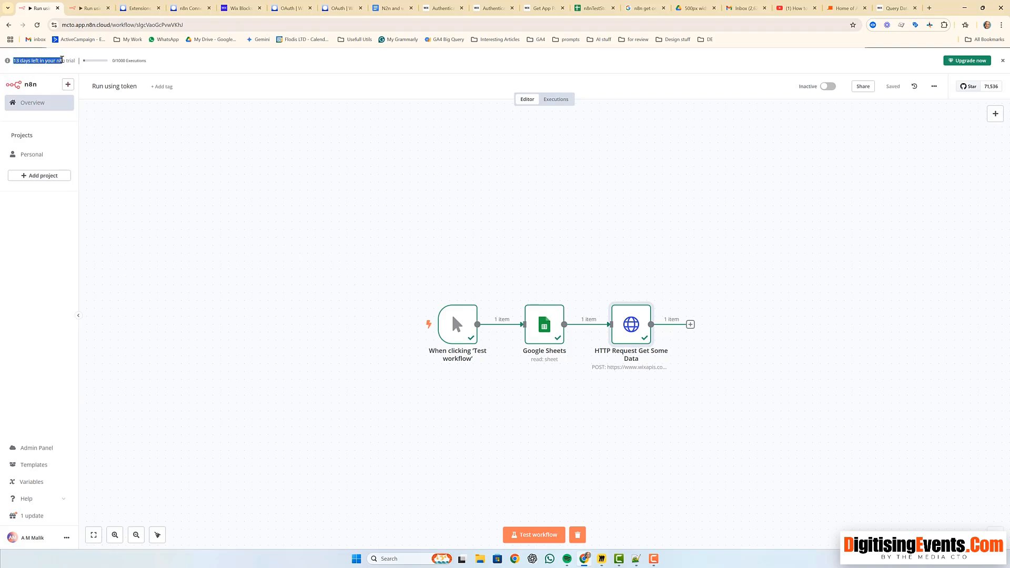